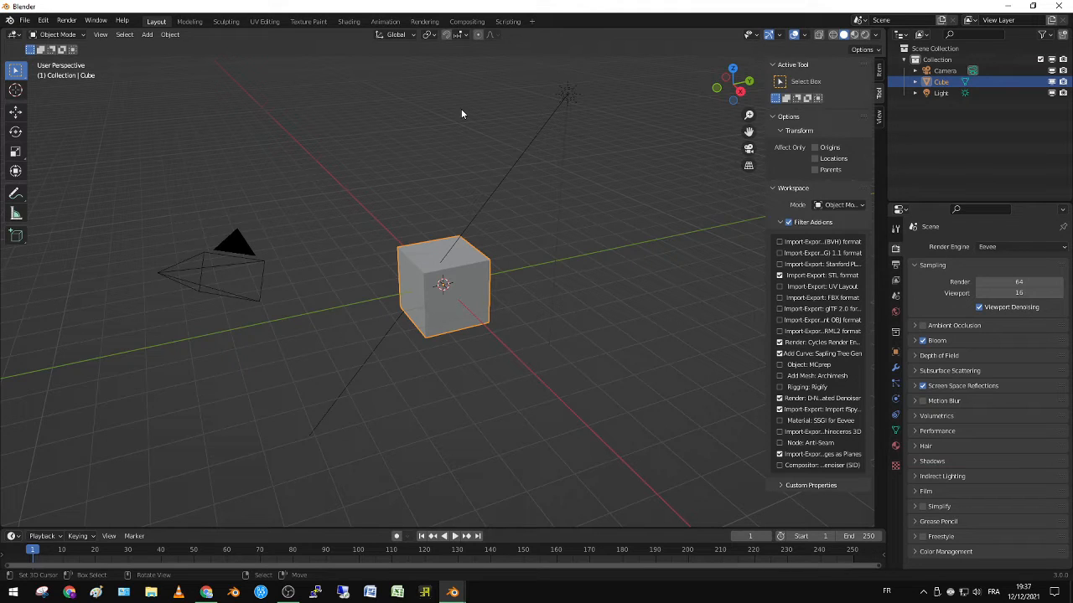
Replace the default cube with a torus mesh and scale it up
key(Delete)
key(shift+a)
mouse_move(453, 152)
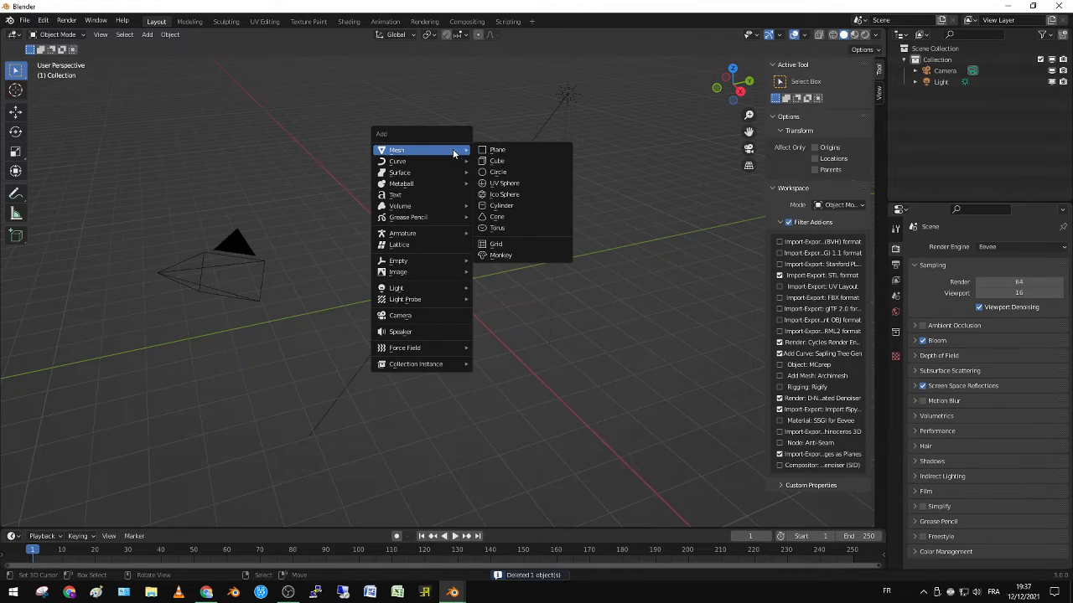
click(503, 231)
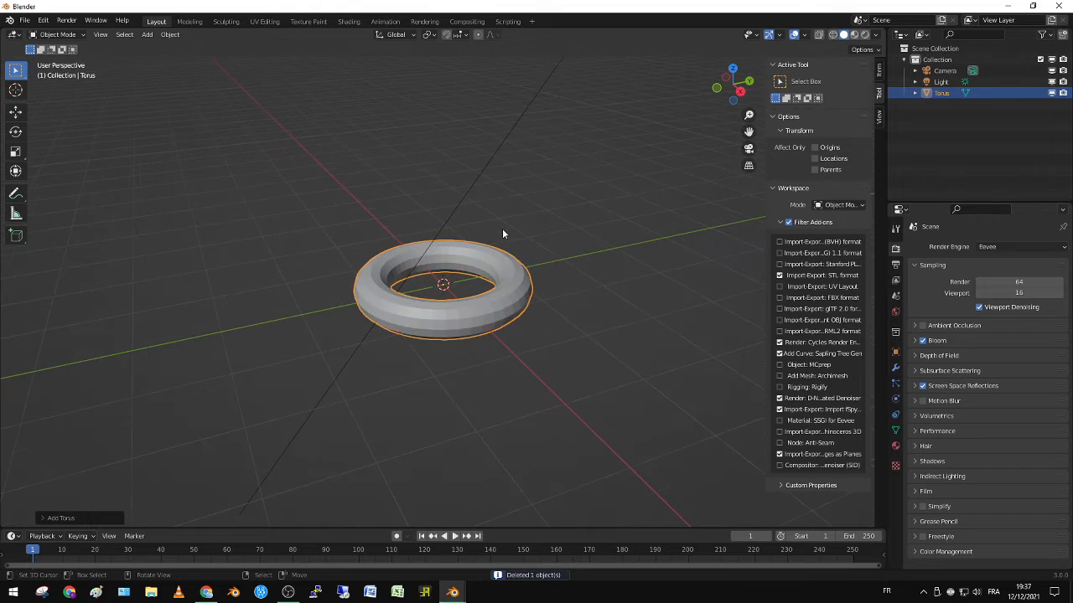
key(s)
click(422, 412)
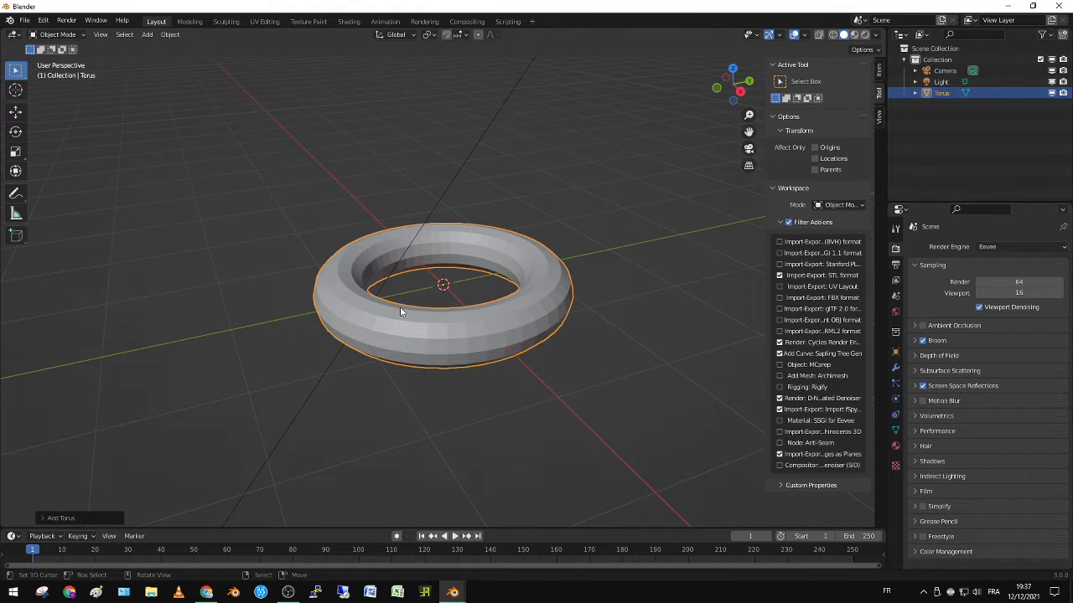
Thicken the whole torus mesh slightly with the Shrink/Fatten tool
key(Tab)
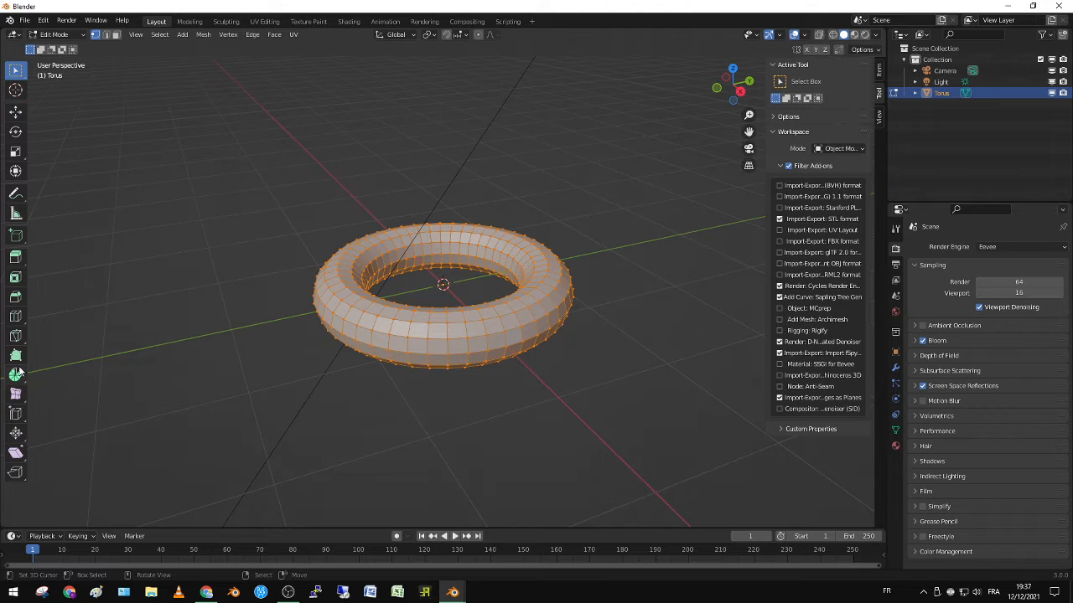
click(17, 435)
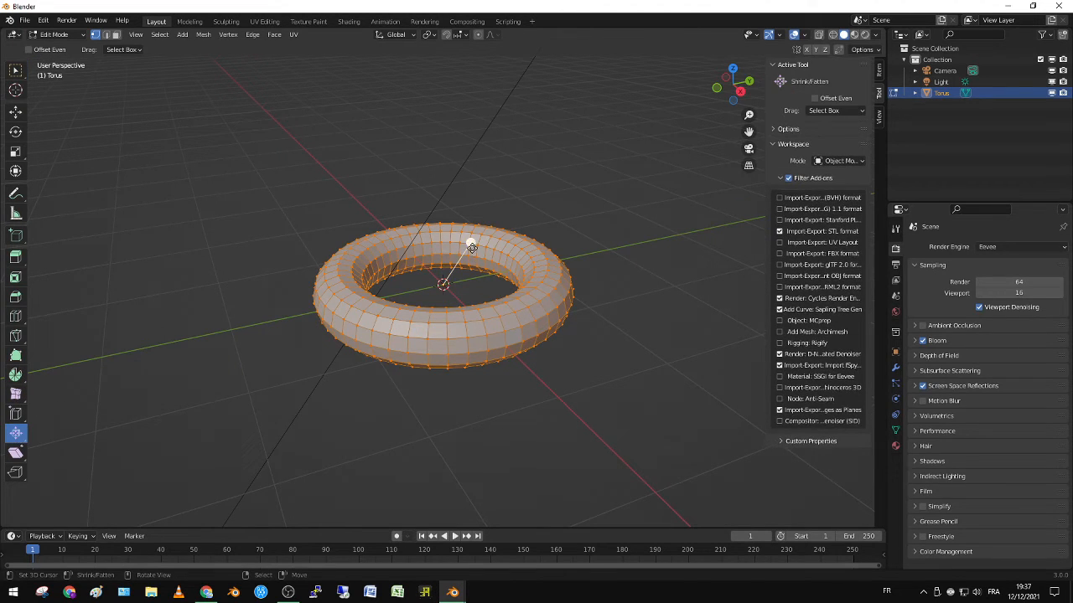
drag(471, 243, 482, 238)
Duplicate the upper half of the torus mesh in place and separate the copy into its own object
middle_drag(519, 266, 497, 233)
key(KP_1)
key(z)
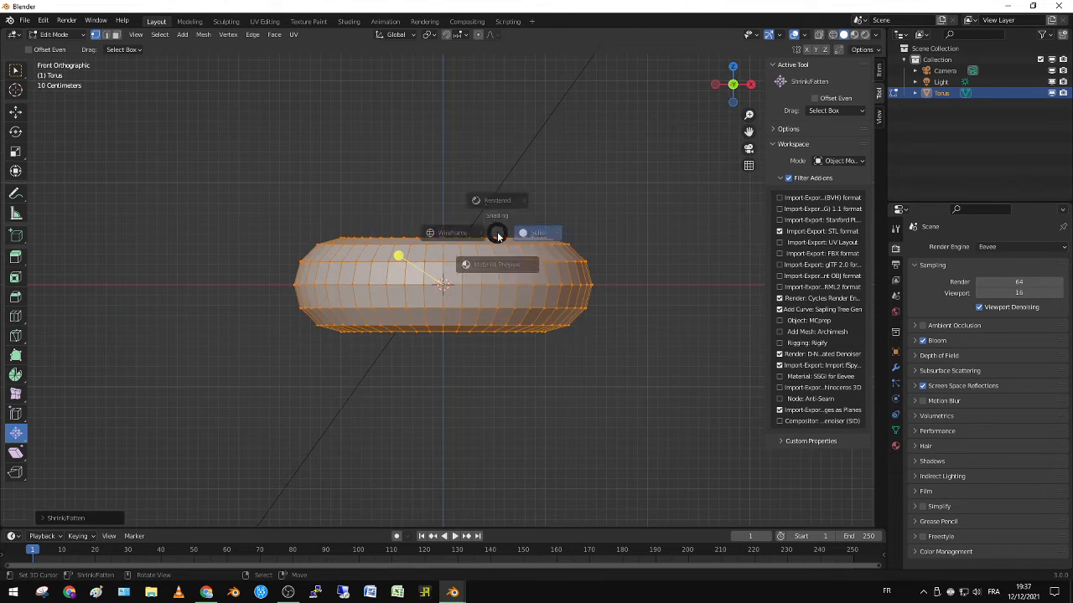
click(382, 231)
click(298, 278)
key(b)
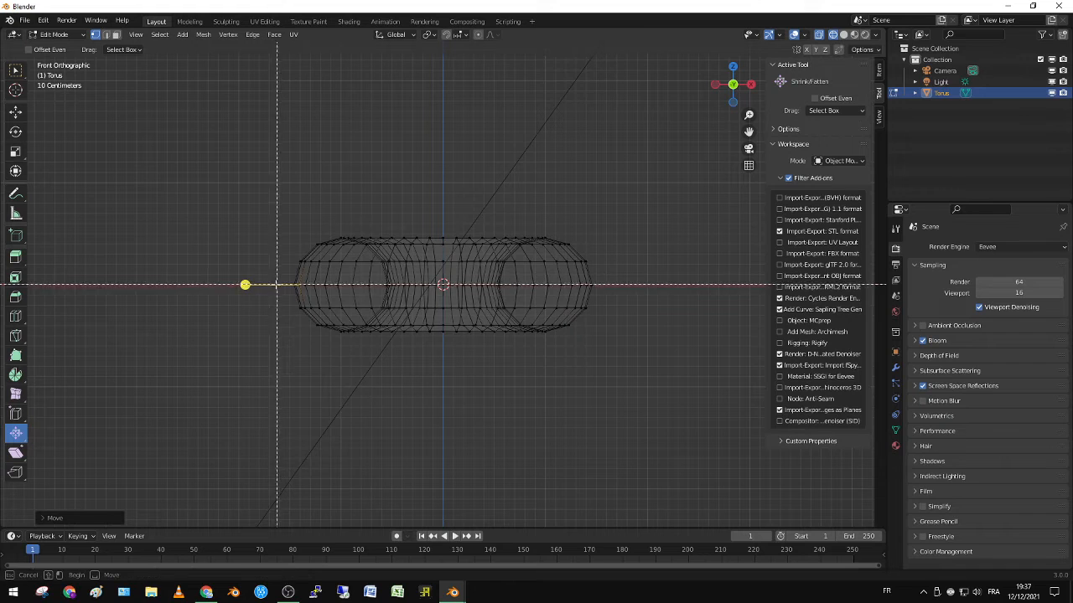
drag(261, 298, 588, 183)
key(shift+d)
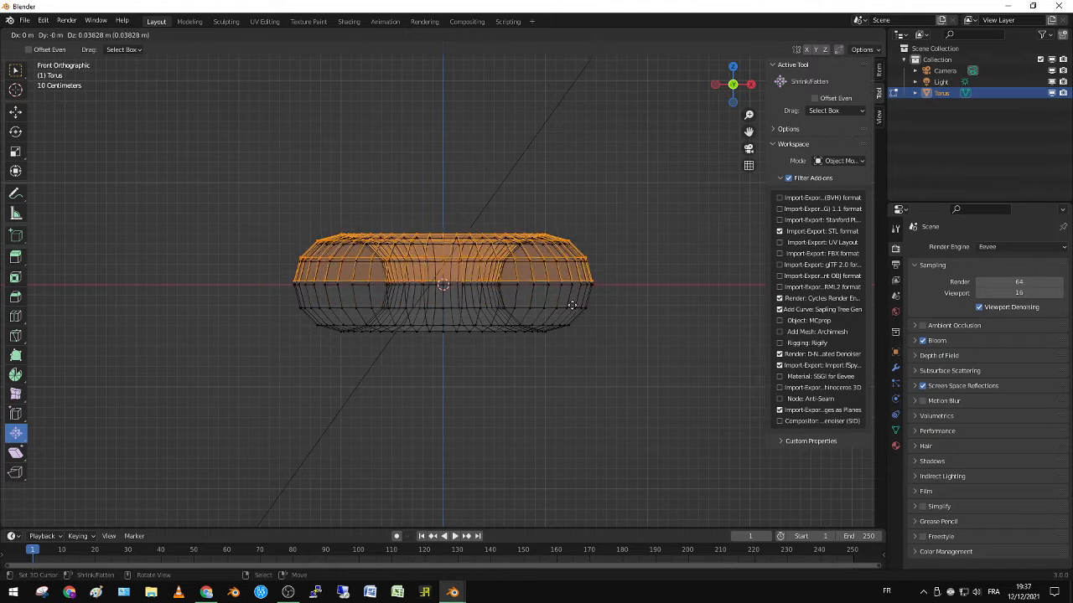
right_click(571, 305)
key(p)
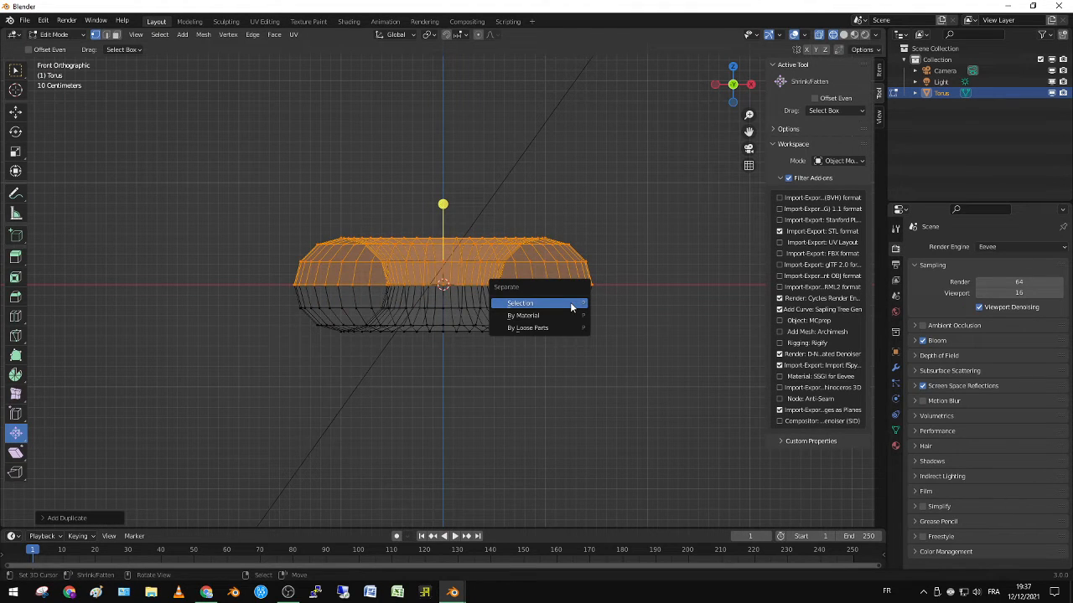
click(570, 302)
key(Tab)
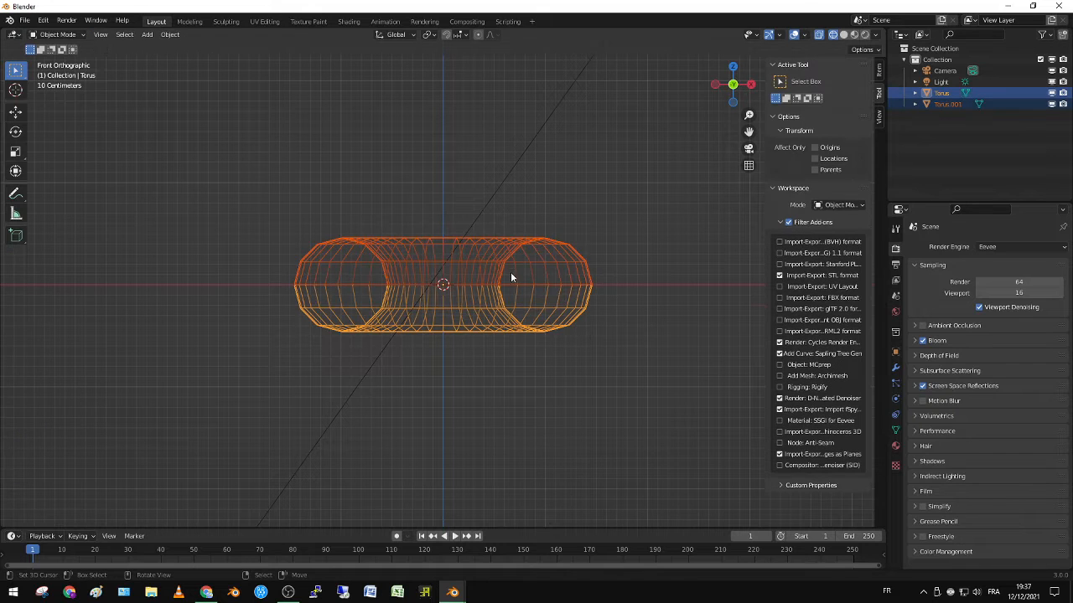
Return to solid shading and add a Subdivision Surface modifier to both the original torus and the separated upper half
middle_drag(498, 263, 512, 265)
click(523, 266)
key(shift+z)
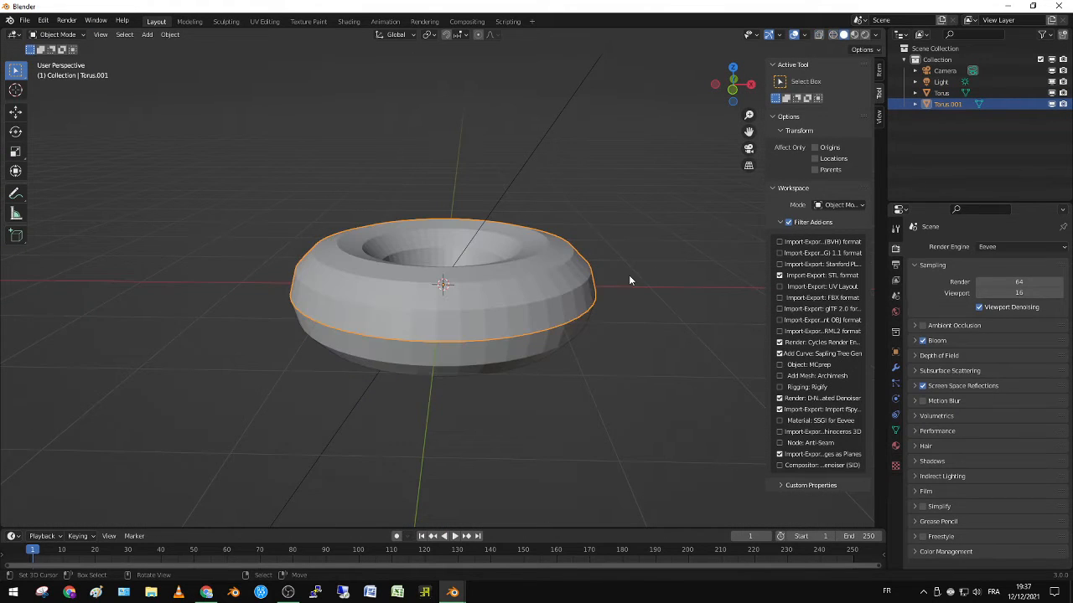
middle_drag(500, 356, 488, 329)
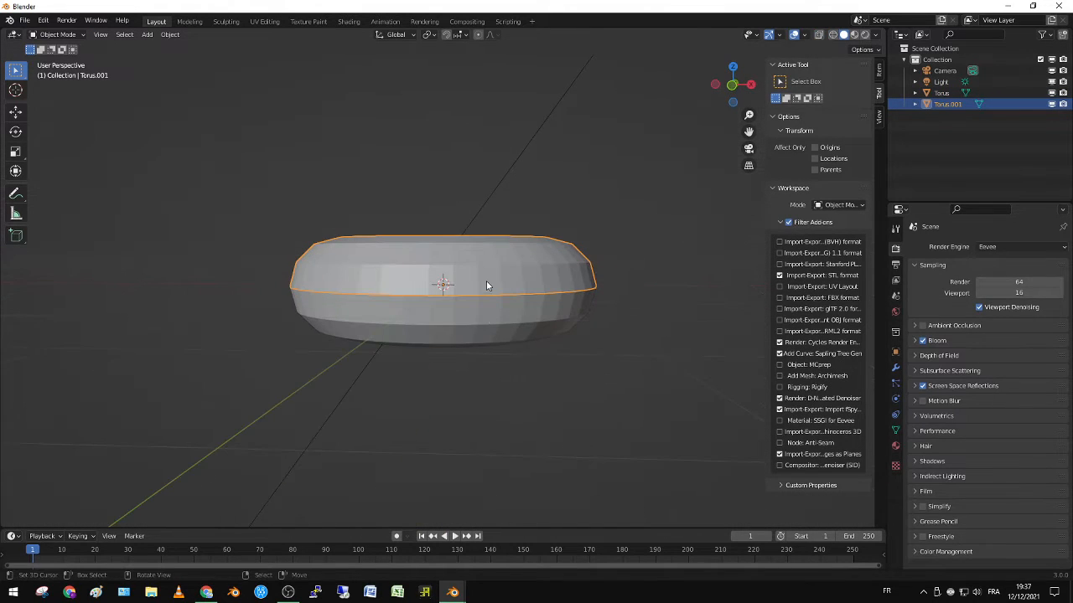
click(482, 314)
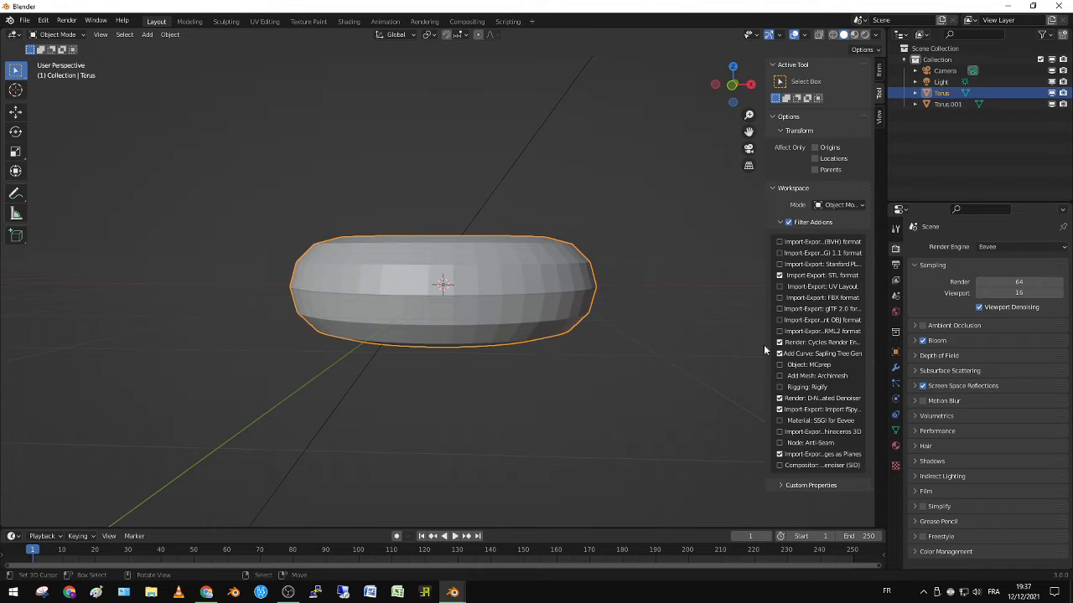
click(895, 369)
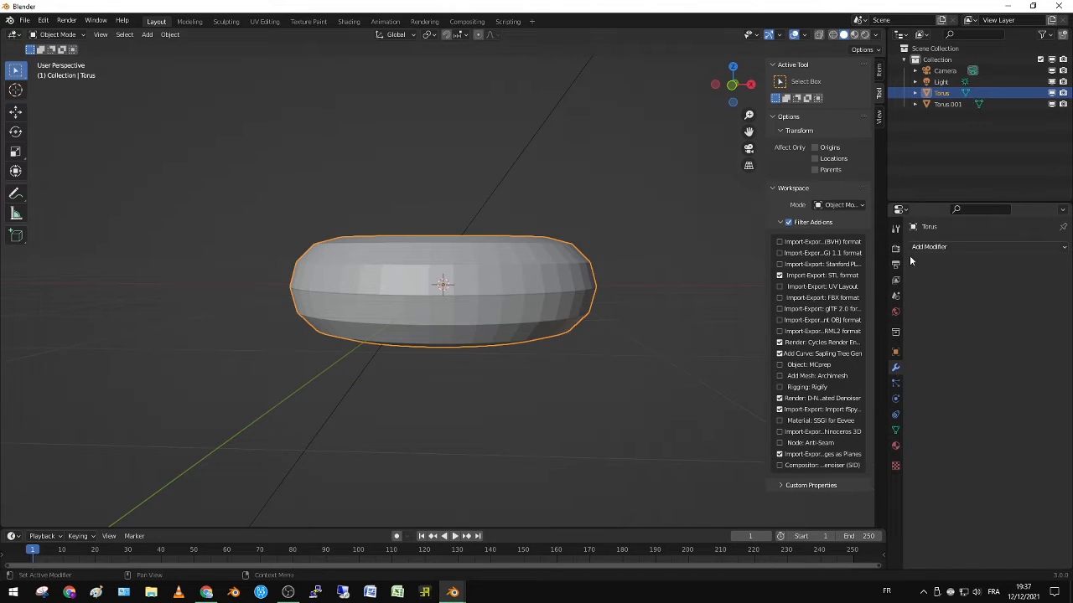
click(975, 248)
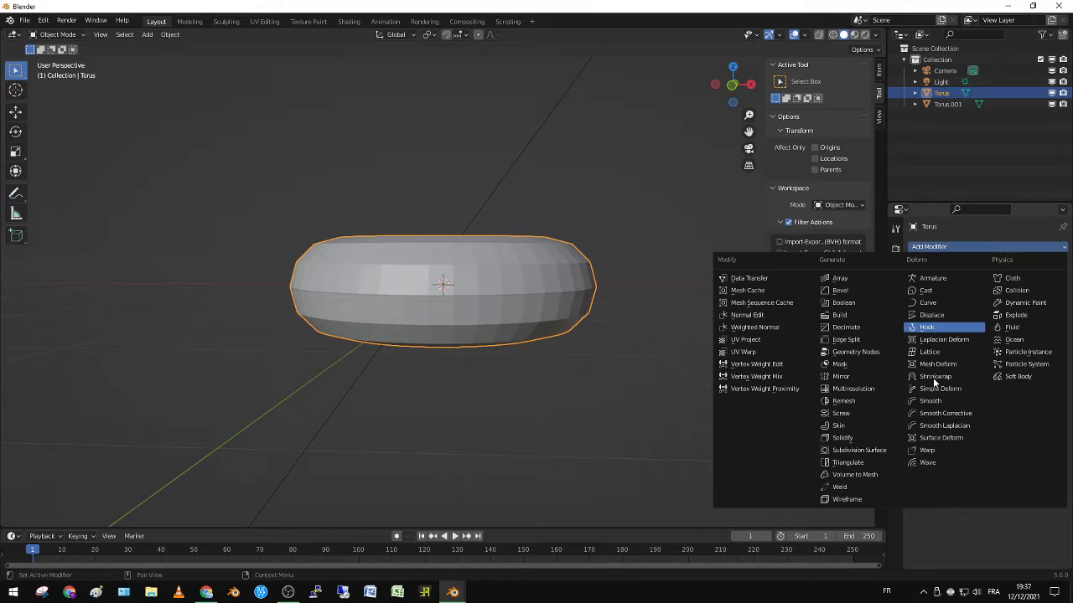
click(890, 451)
click(578, 281)
click(1015, 247)
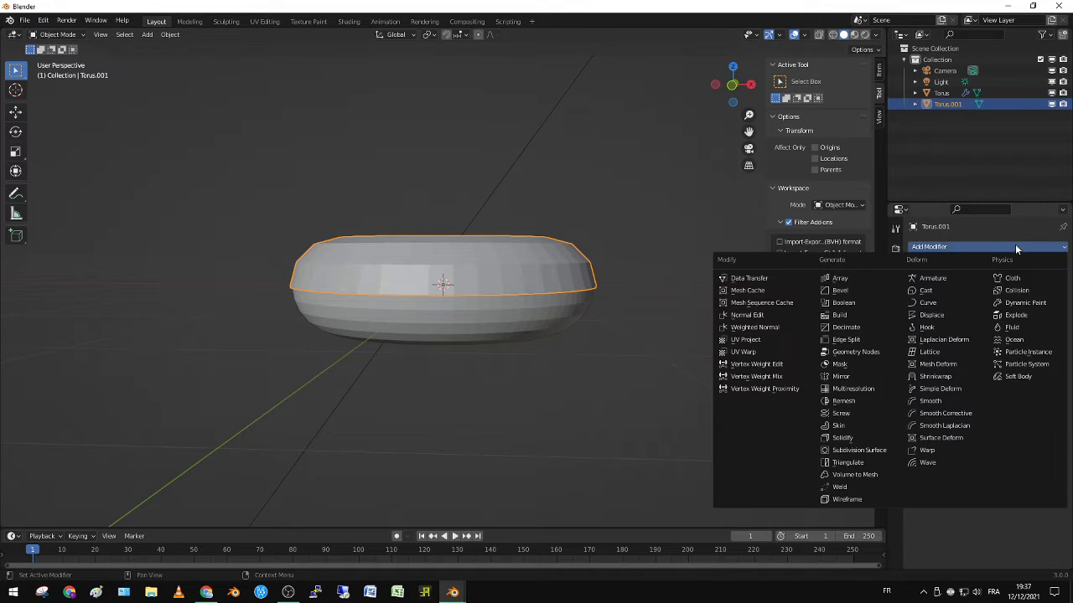
click(890, 451)
Extrude the entire upper-half mesh outward by about 0.08 m to give the icing thickness
scroll(637, 344, up, 4)
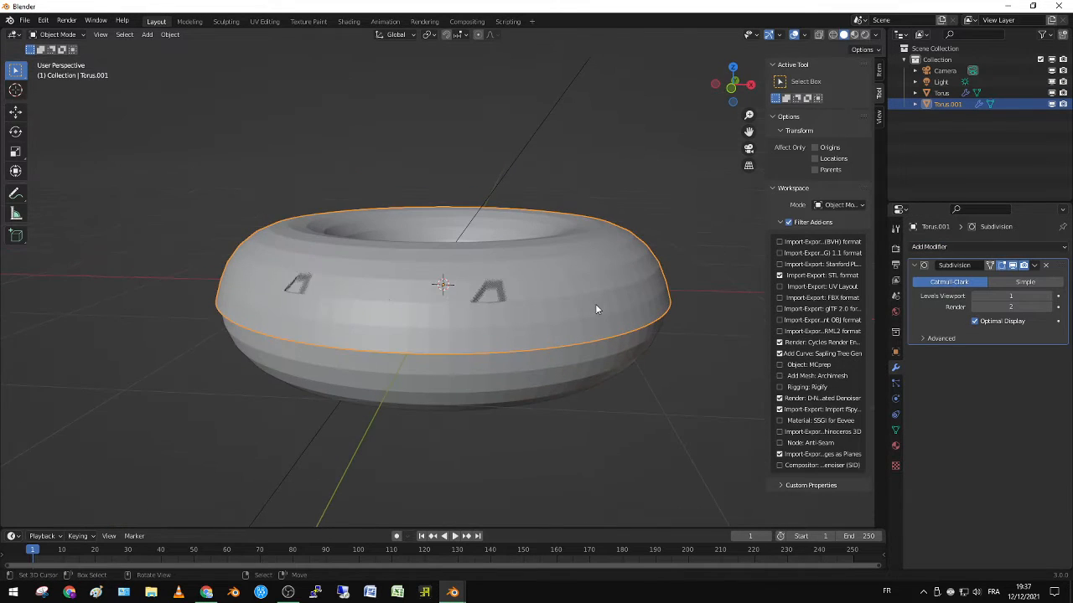
middle_drag(596, 305, 570, 247)
key(Tab)
key(a)
drag(570, 247, 566, 254)
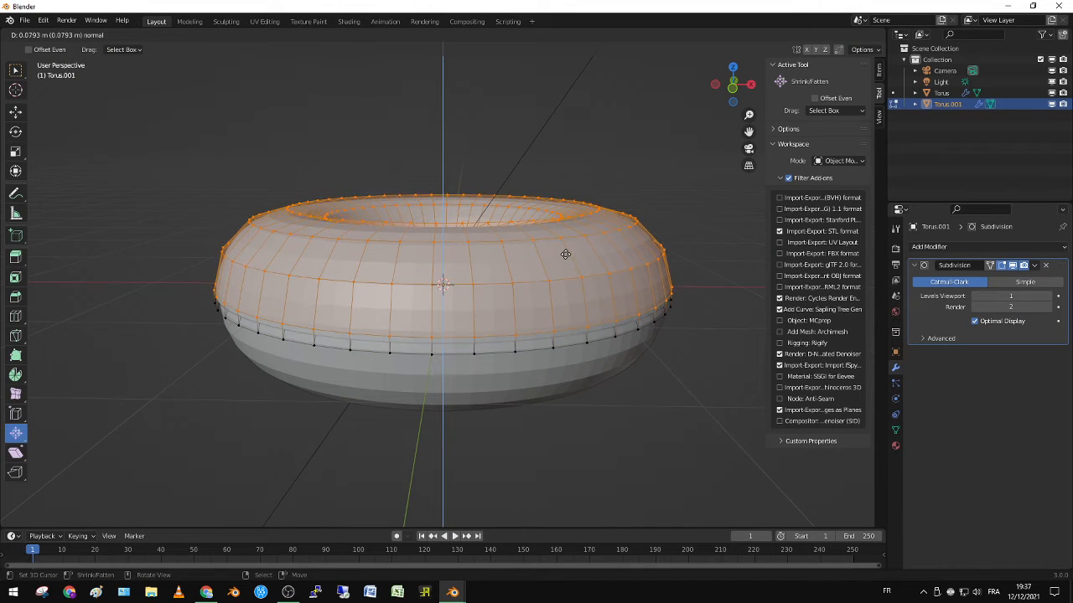
click(566, 254)
Scale the extruded icing shell by about 1.10 in the horizontal plane and adjust its position over the base torus
key(s)
key(shift+z)
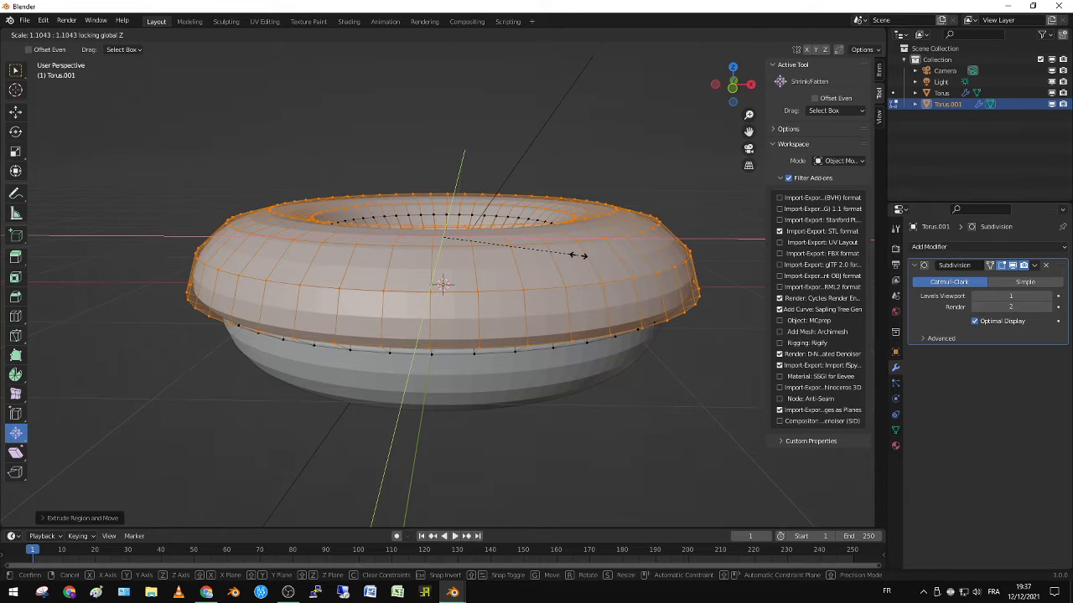
click(578, 254)
middle_drag(578, 255, 592, 394)
key(g)
click(560, 254)
key(Tab)
key(s)
key(shift+z)
right_click(591, 334)
Scale the extruded icing shell down slightly in the horizontal plane, keeping its height locked
key(Tab)
key(s)
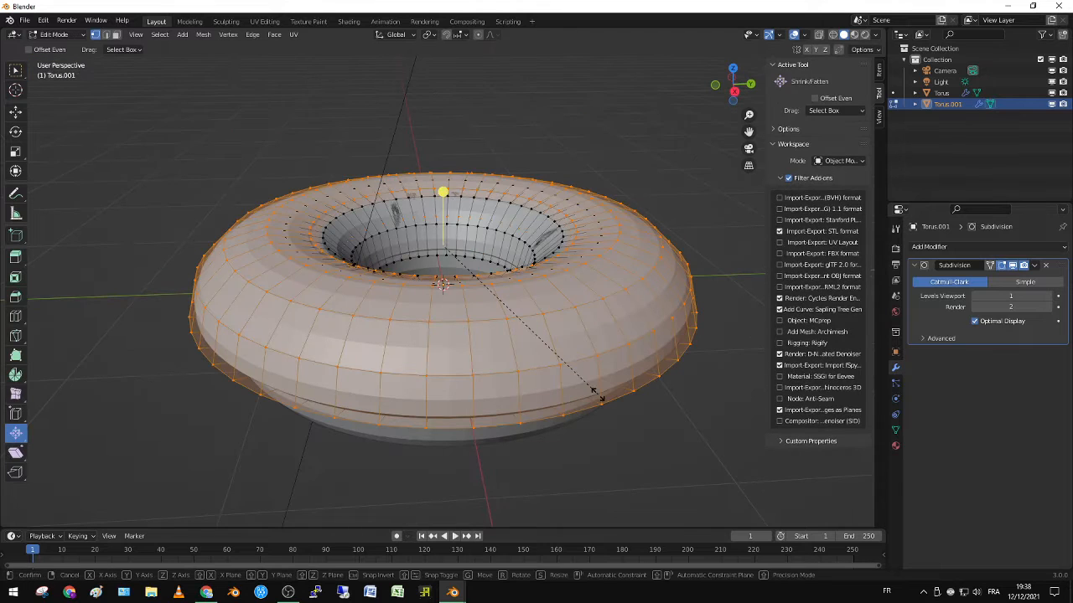
key(shift+z)
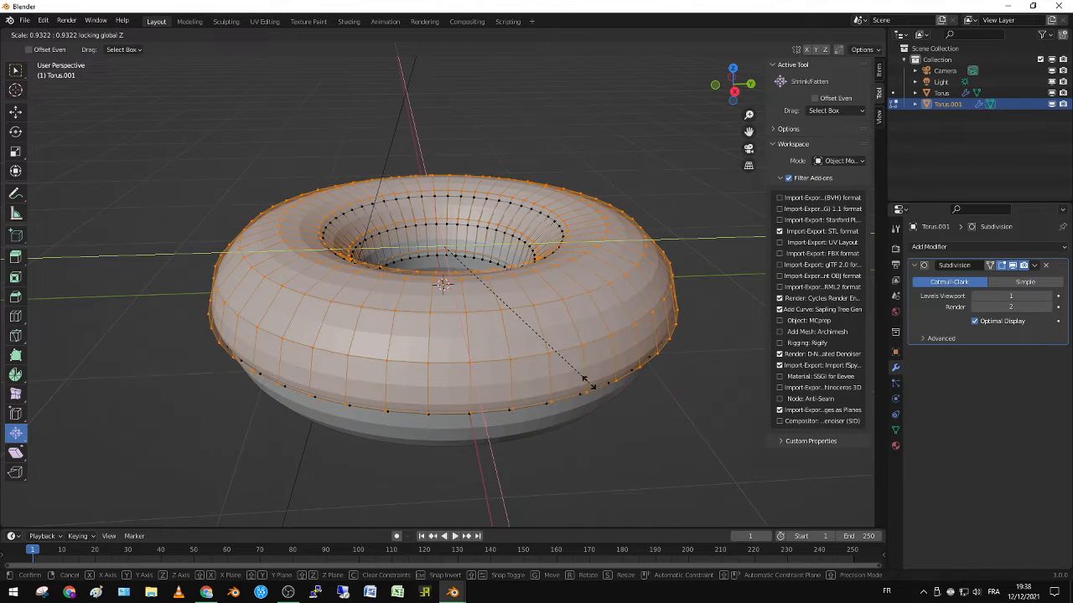
click(596, 387)
middle_drag(528, 226, 525, 255)
middle_drag(488, 219, 483, 204)
key(Tab)
scroll(436, 207, up, 3)
key(Tab)
right_click(318, 184)
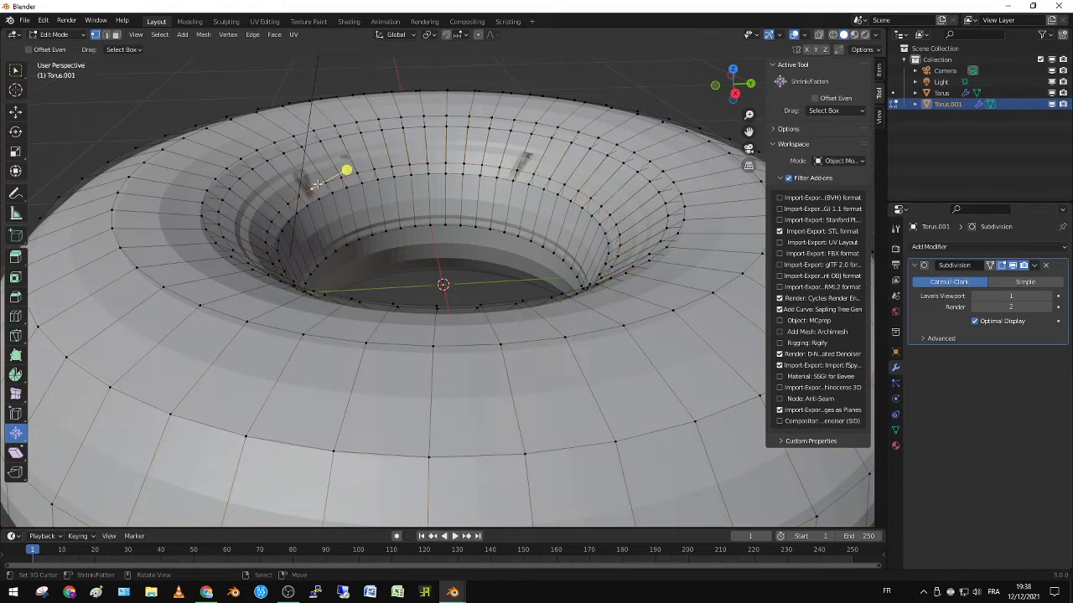
alt+right_click(318, 185)
key(s)
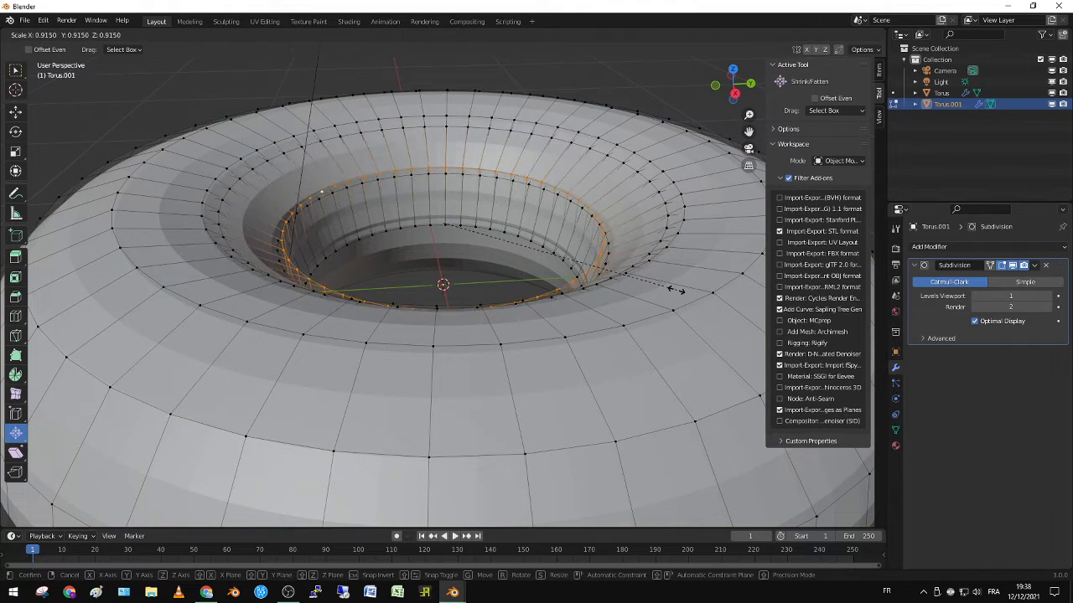
right_click(670, 290)
key(o)
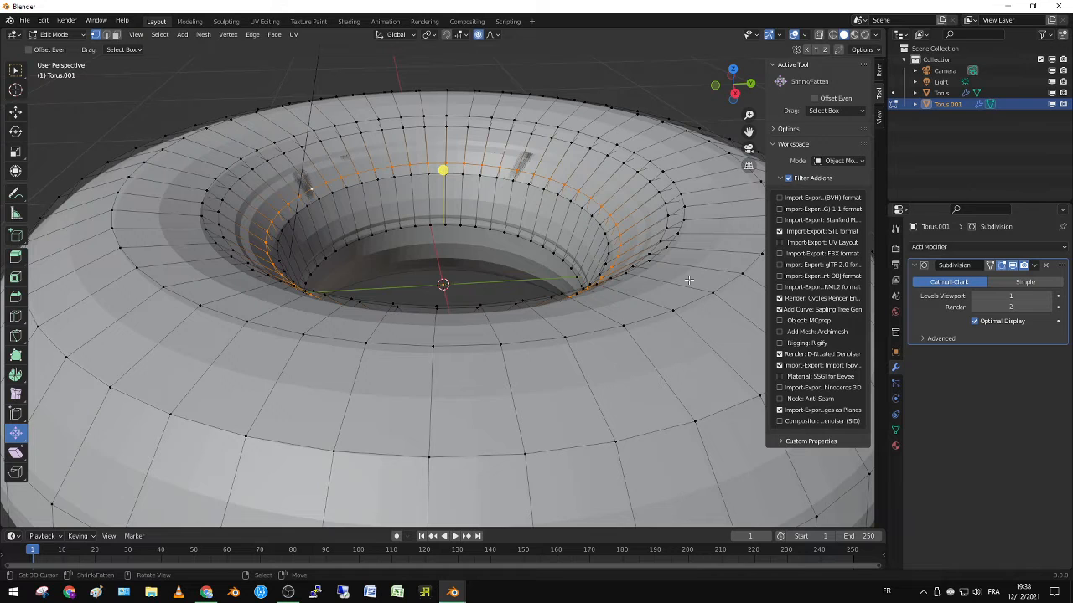
key(s)
right_click(670, 273)
key(o)
Shrink two edge loops of the icing around the central hole inward, locking the Z axis
alt+click(653, 164)
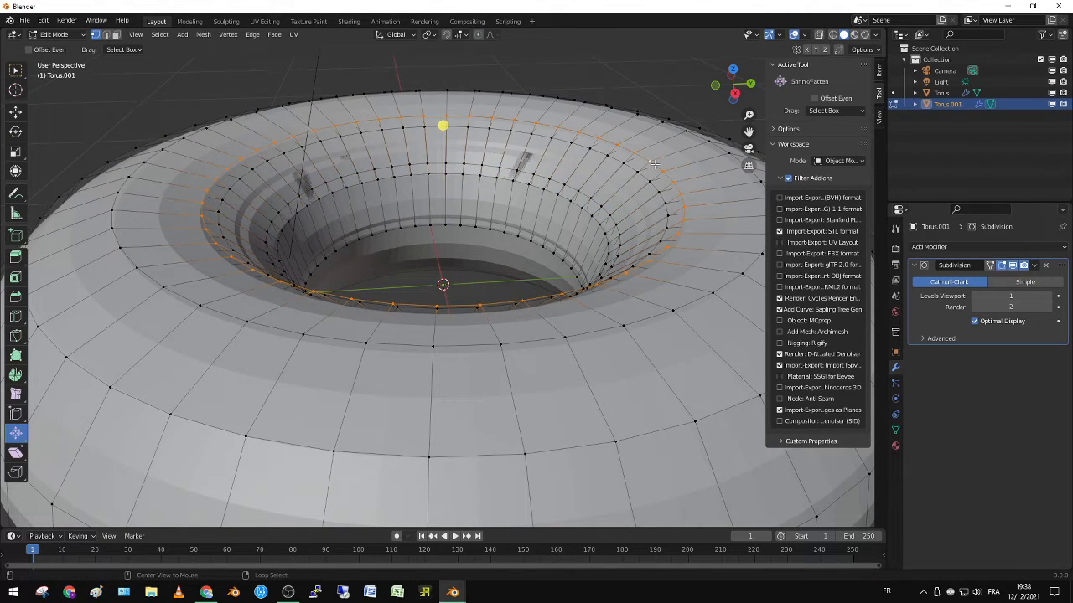
alt+shift+click(594, 199)
key(s)
key(shift+z)
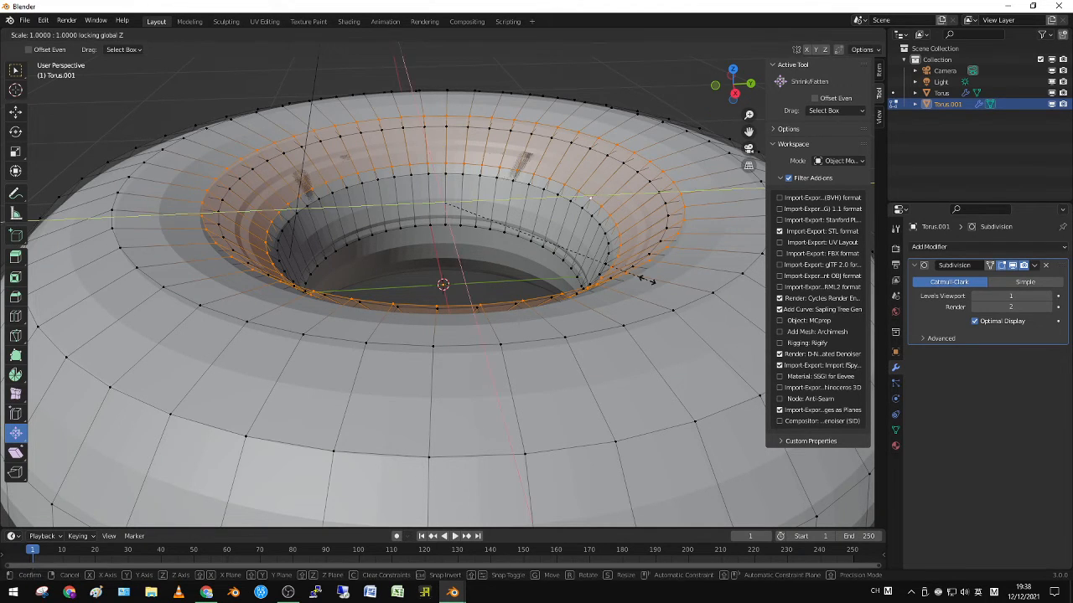
click(617, 269)
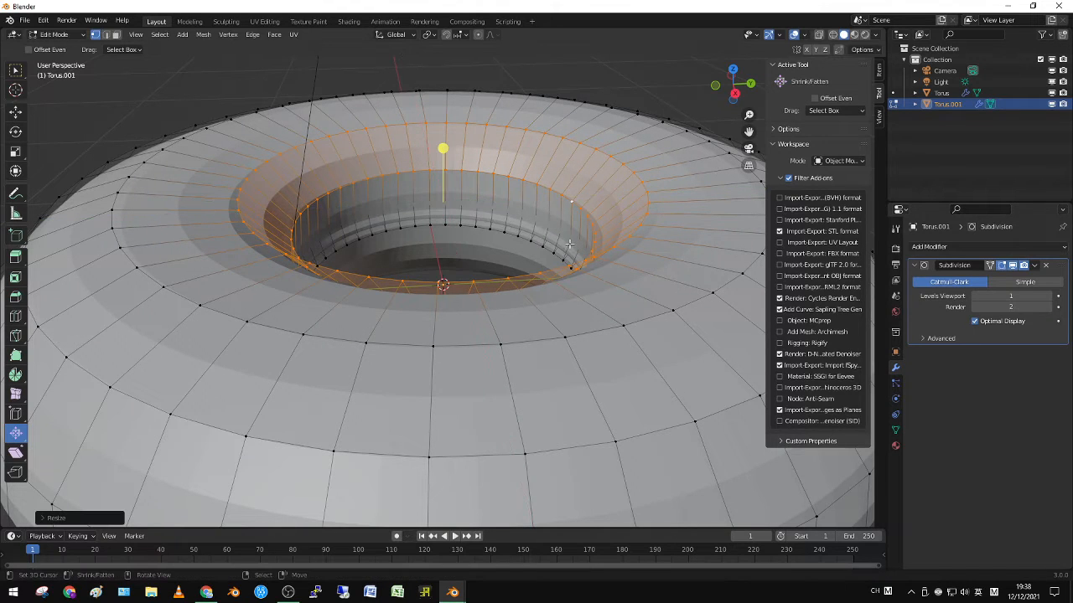
Scale the icing's lower inner edge loop inside the central hole
scroll(542, 246, up, 4)
middle_drag(541, 245, 495, 291)
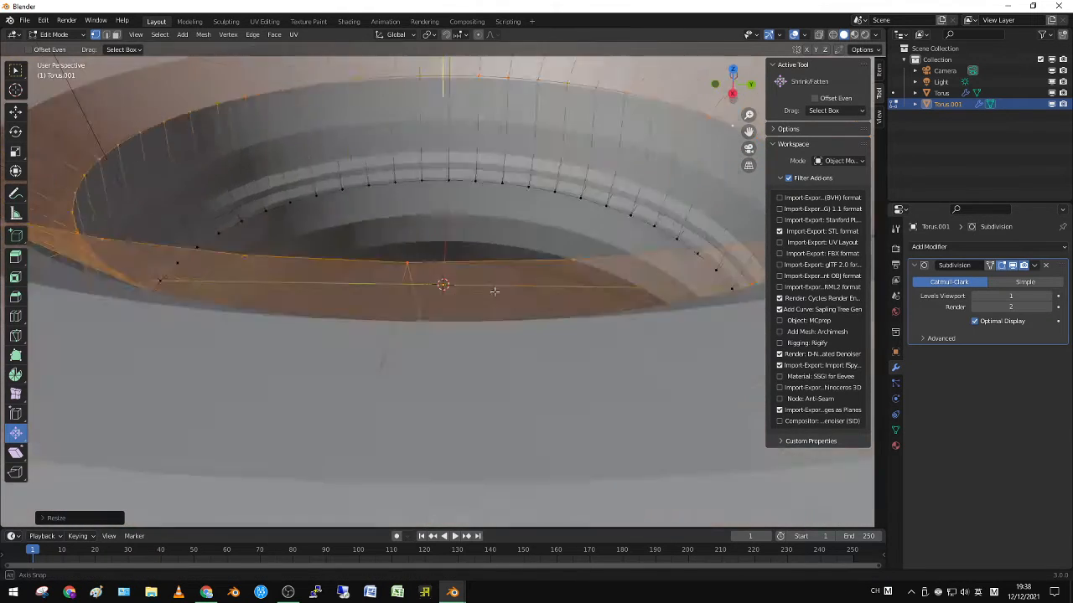
scroll(490, 294, up, 4)
shift+middle_drag(452, 331, 374, 285)
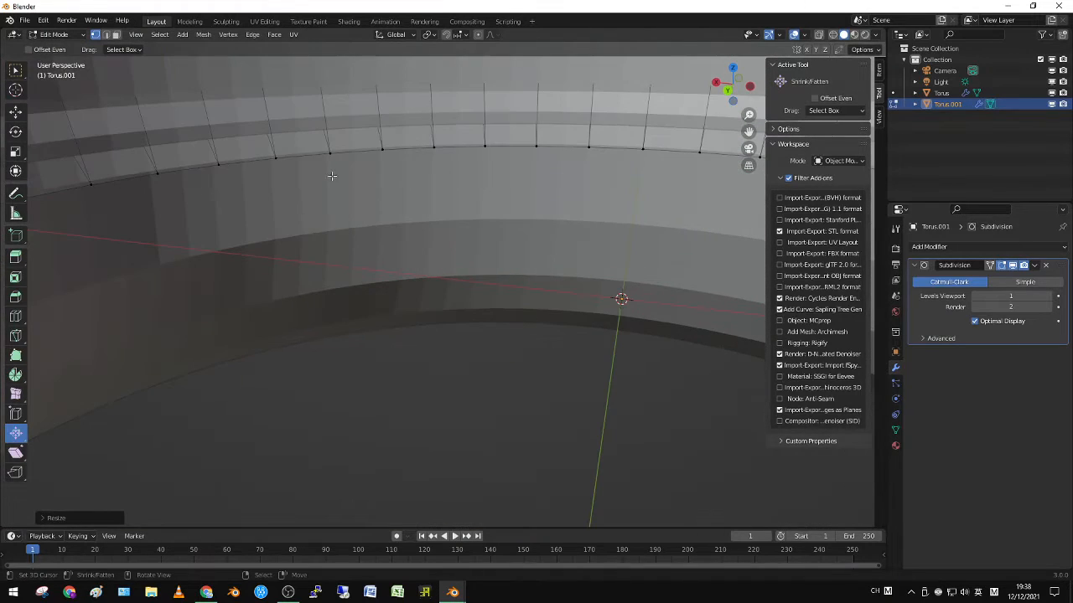
alt+click(306, 155)
middle_drag(306, 155, 376, 283)
scroll(376, 283, down, 2)
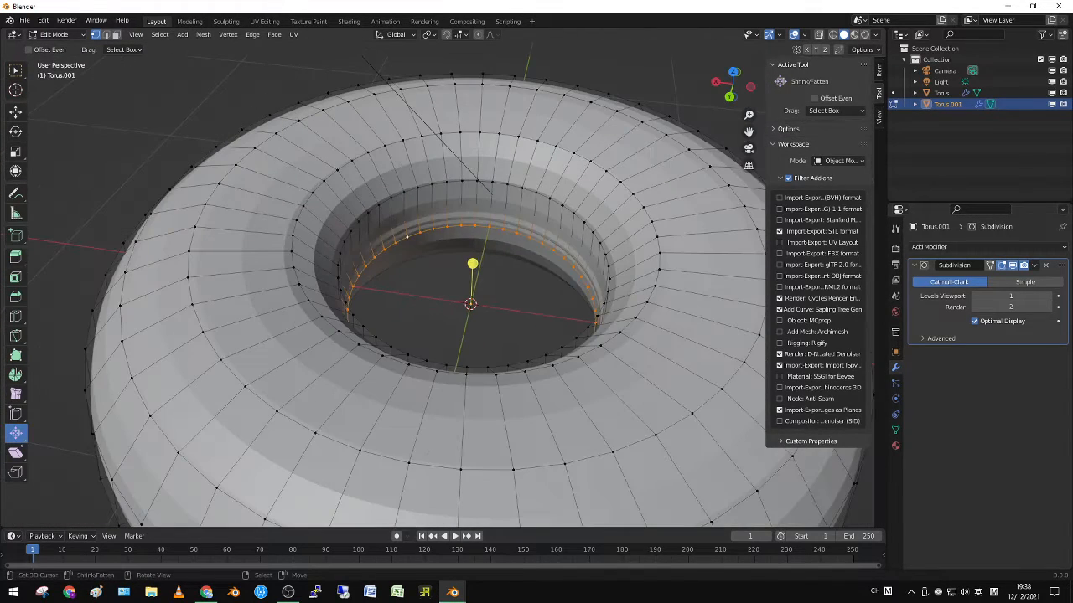
key(s)
click(489, 359)
Edit the base torus mesh and add a horizontal loop cut around its side below the icing's edge
middle_drag(488, 358, 537, 303)
key(Tab)
click(451, 355)
key(Tab)
key(Tab)
key(Tab)
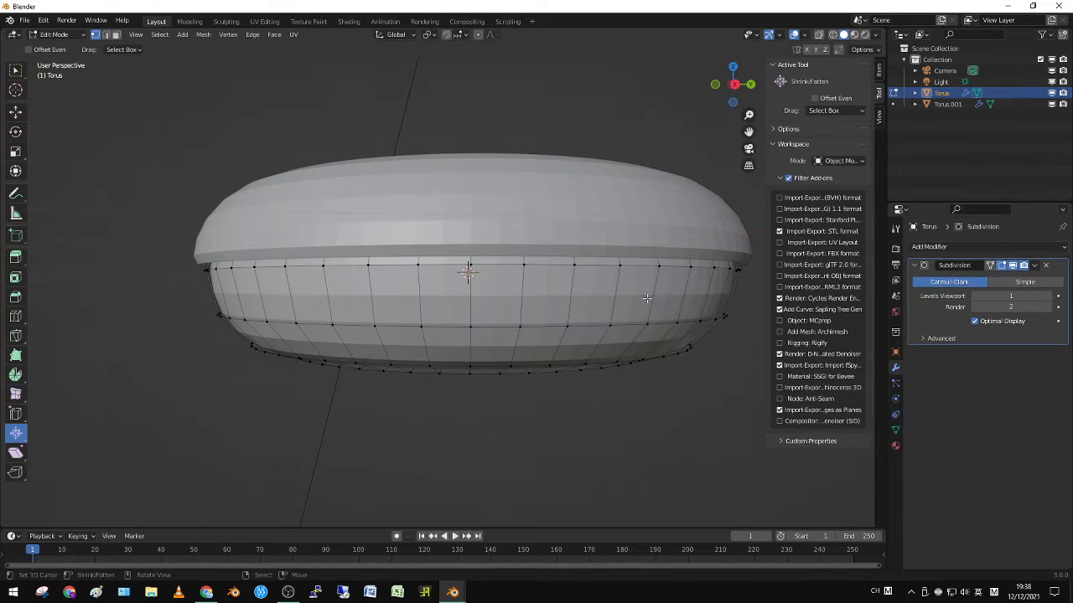
key(ctrl+r)
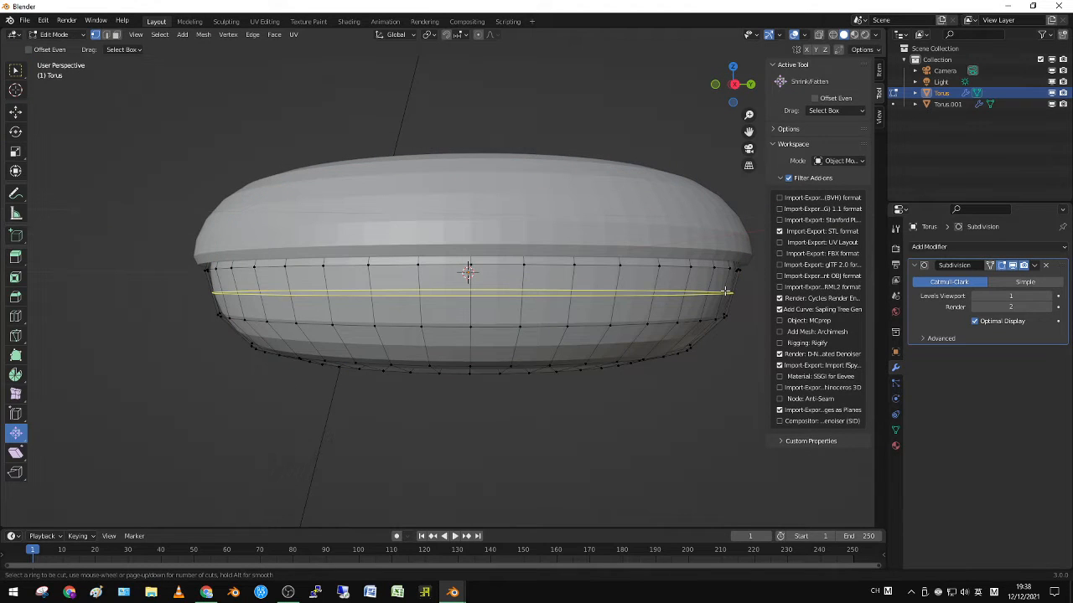
click(726, 290)
click(719, 281)
Add a second horizontal loop cut to the base torus, between the first cut and the icing's lower edge
key(ctrl+r)
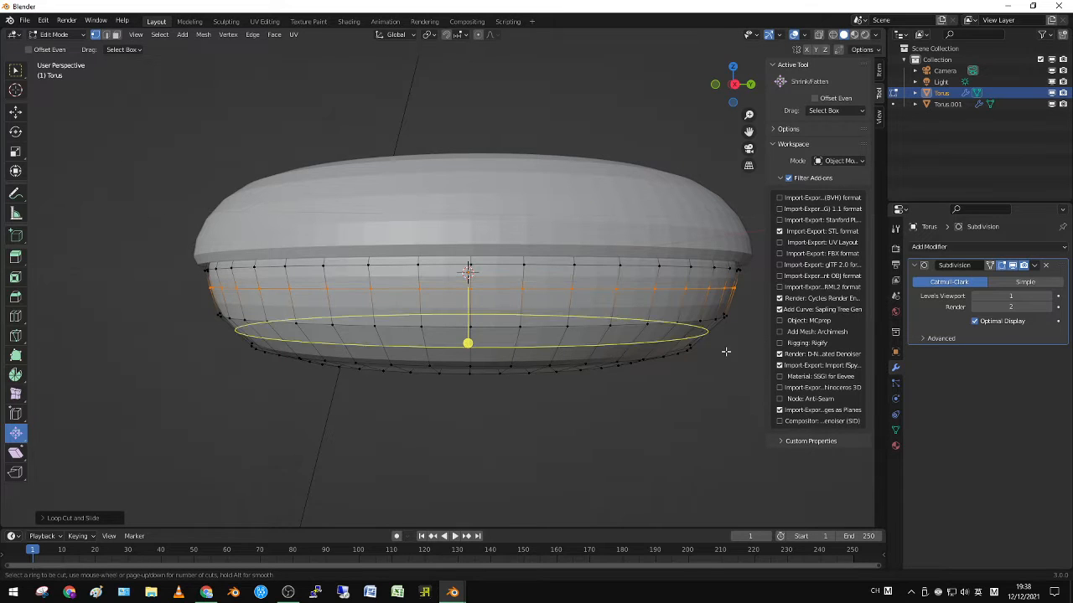
key(Escape)
key(ctrl+r)
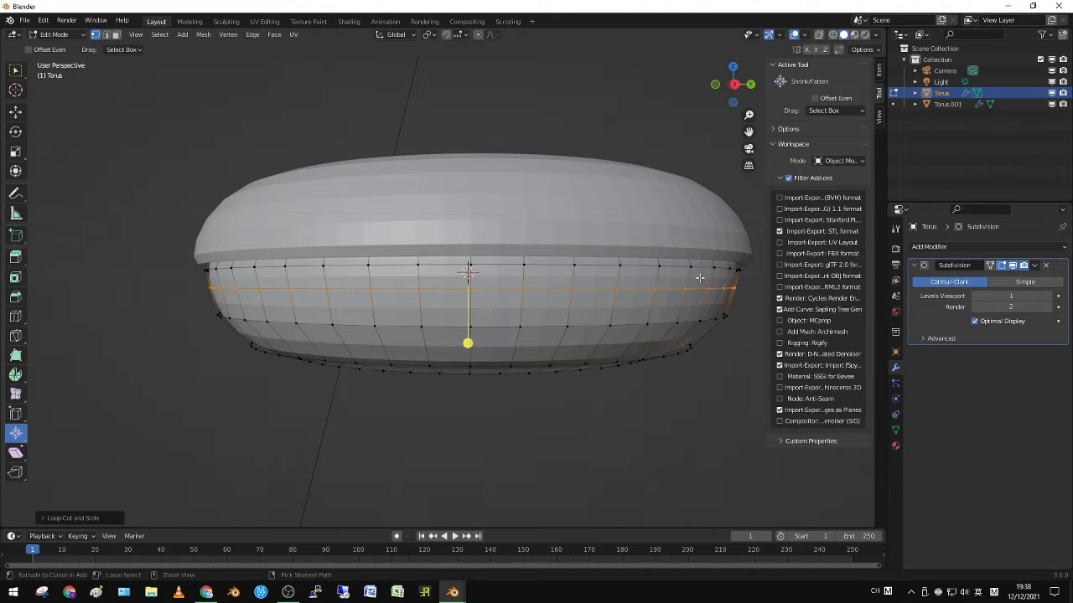
double_click(729, 277)
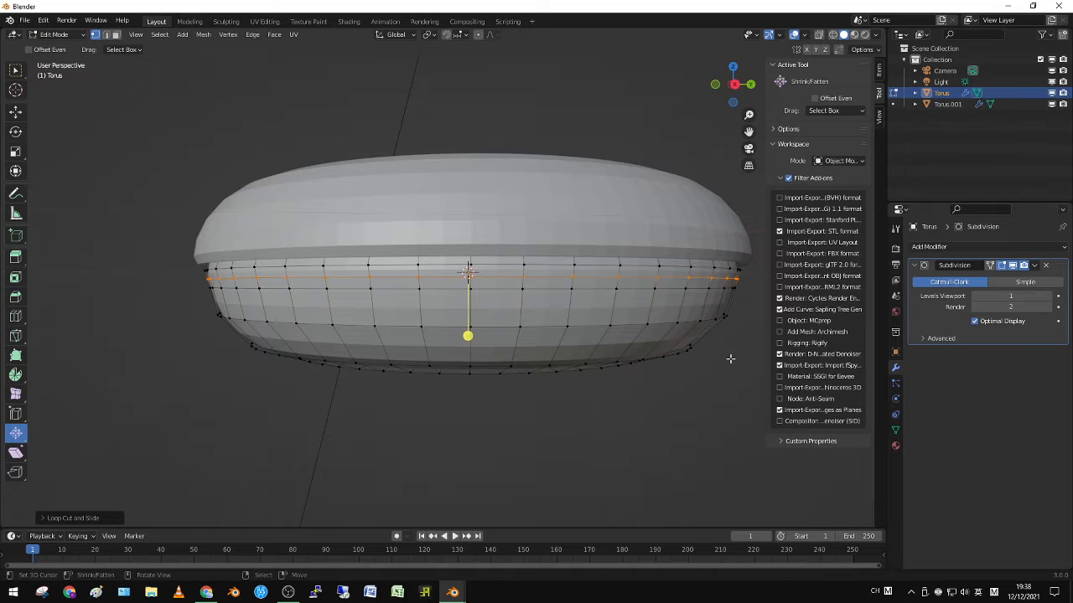
Scale the newly cut edge loop on the base torus's side slightly inward
key(s)
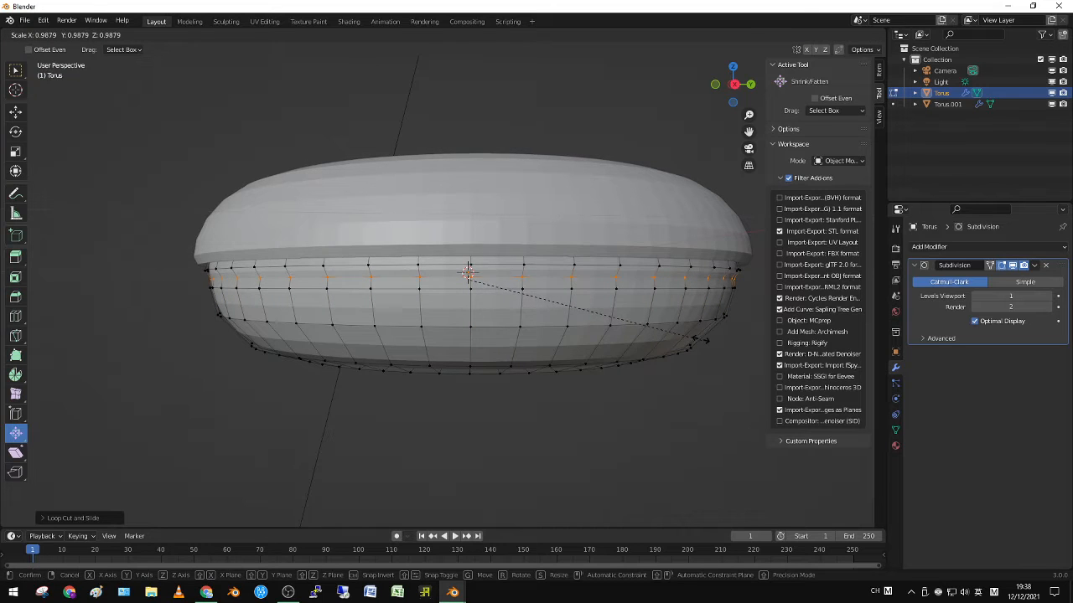
click(700, 339)
key(Tab)
middle_drag(699, 339, 598, 336)
Lower the base torus's edge loop beneath that cut slightly along the Z axis and rescale it
key(Tab)
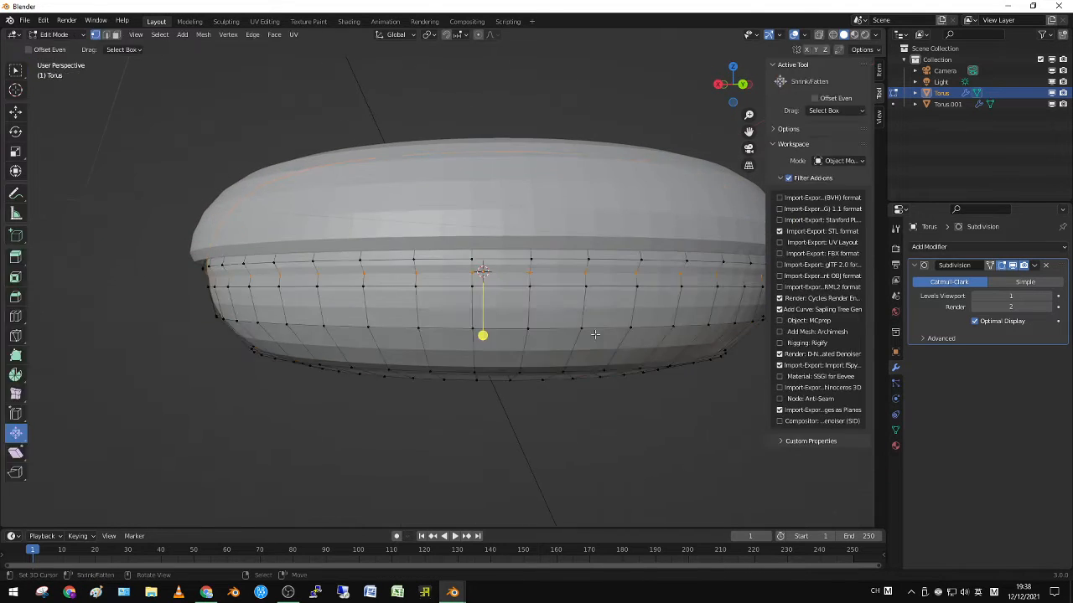
alt+click(540, 294)
key(g)
key(z)
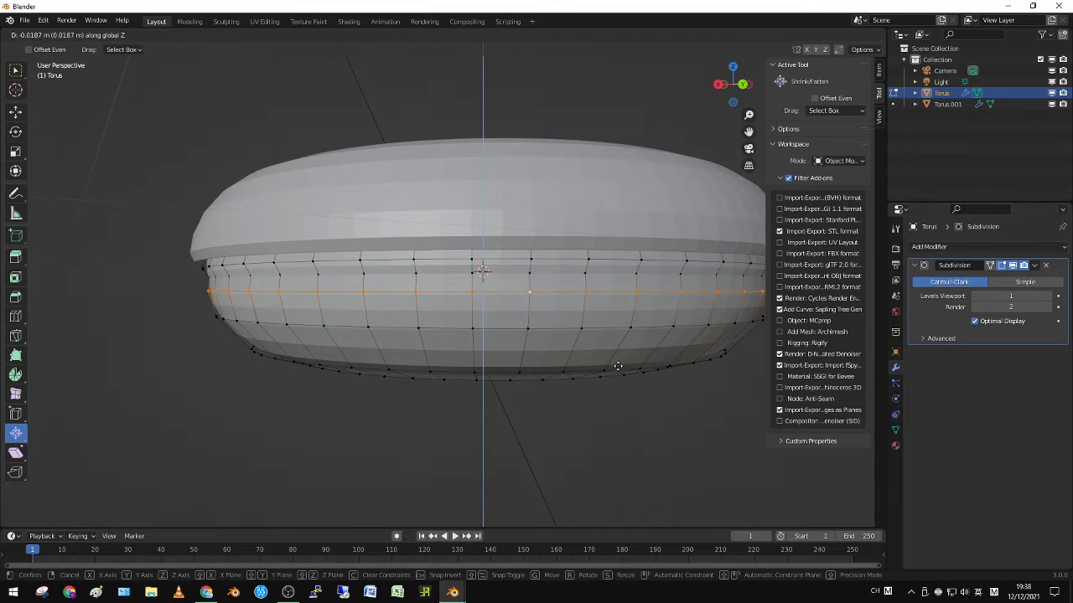
click(620, 373)
key(s)
click(628, 385)
key(Tab)
middle_drag(627, 386, 637, 362)
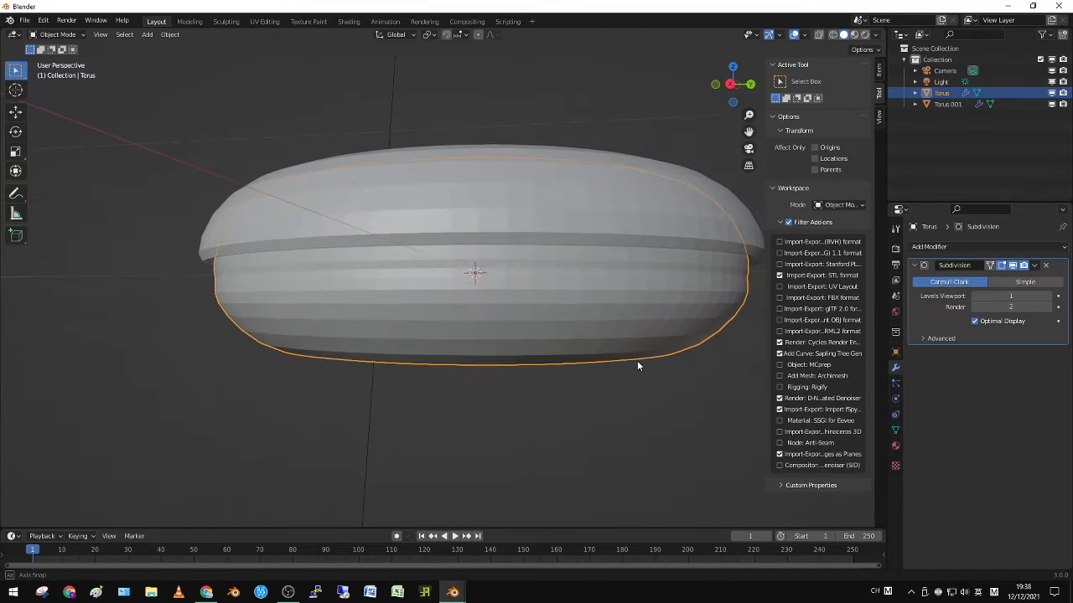
Apply the base torus's Subdivision modifier and select the icing
click(1032, 266)
click(1005, 280)
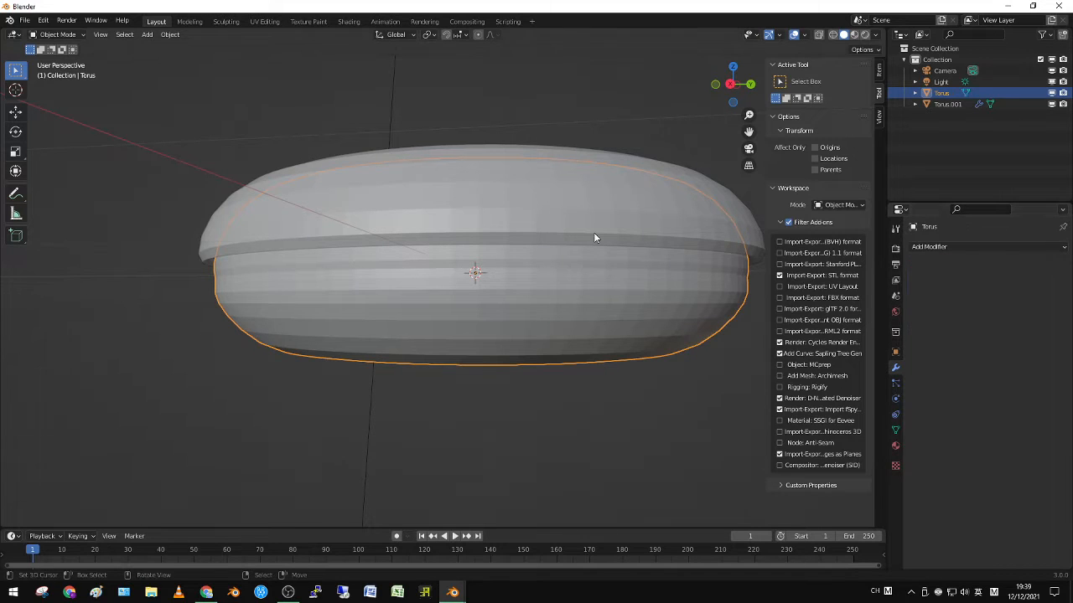
click(593, 238)
click(1034, 266)
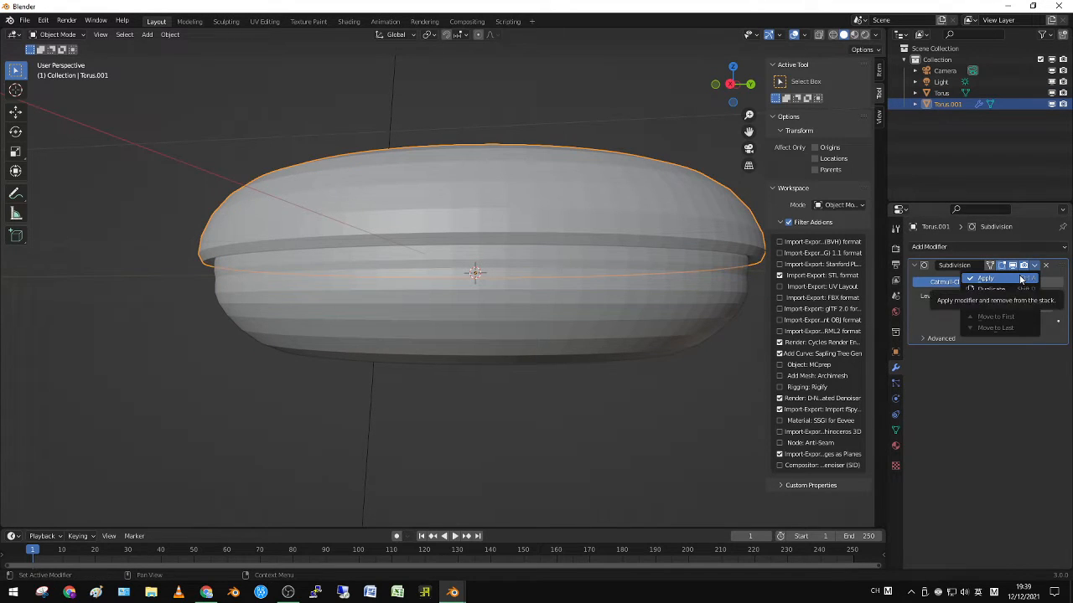
click(1020, 279)
key(ctrl+1)
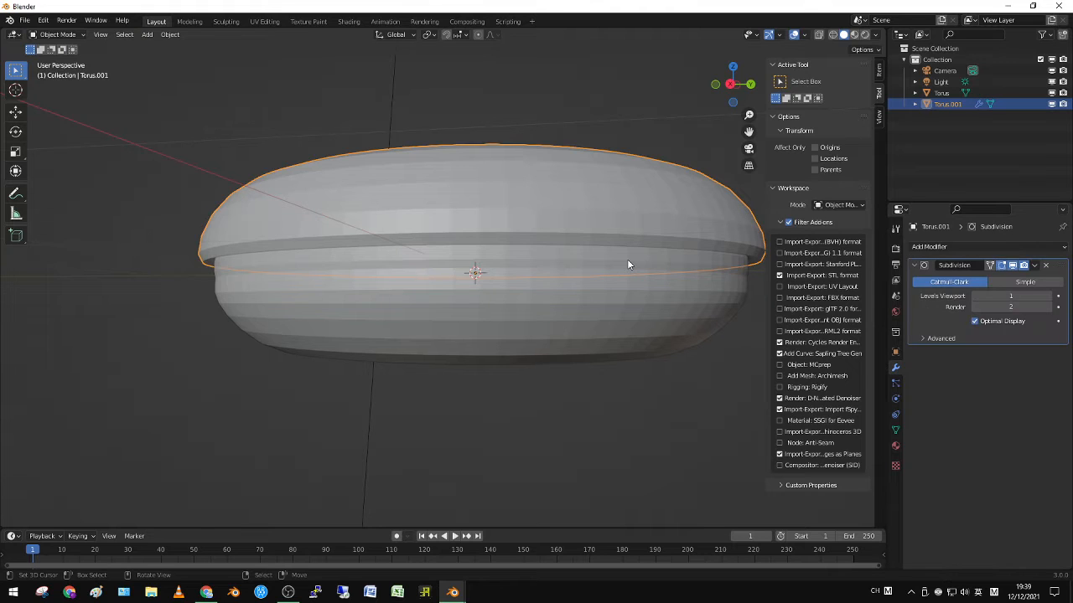
Select all of the icing's vertices in Edit Mode and displace them with the Randomize tool
key(Tab)
click(601, 240)
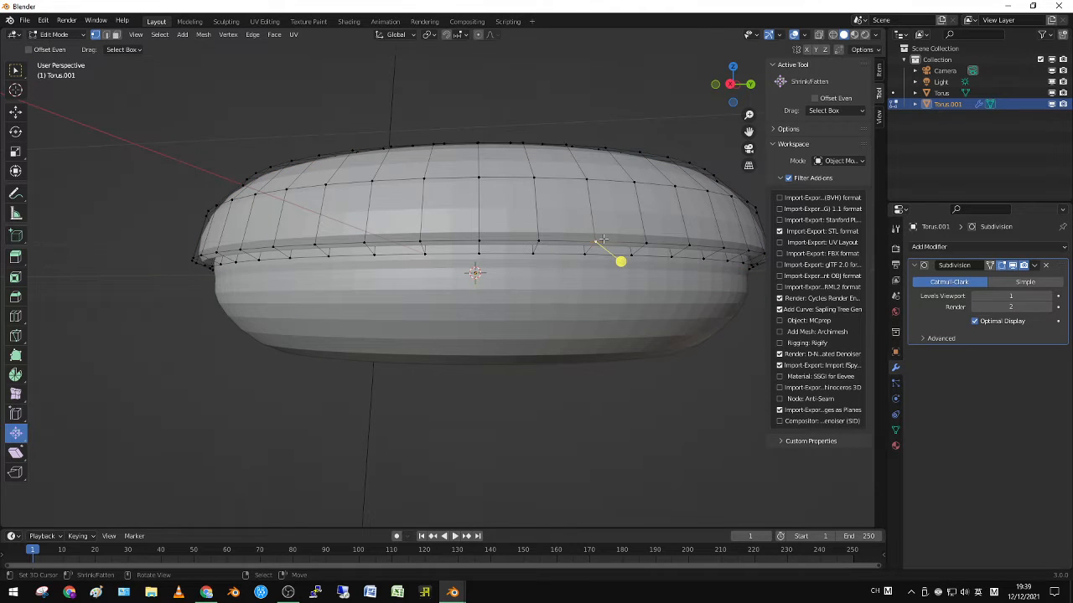
scroll(603, 238, down, 3)
key(a)
middle_drag(446, 274, 453, 290)
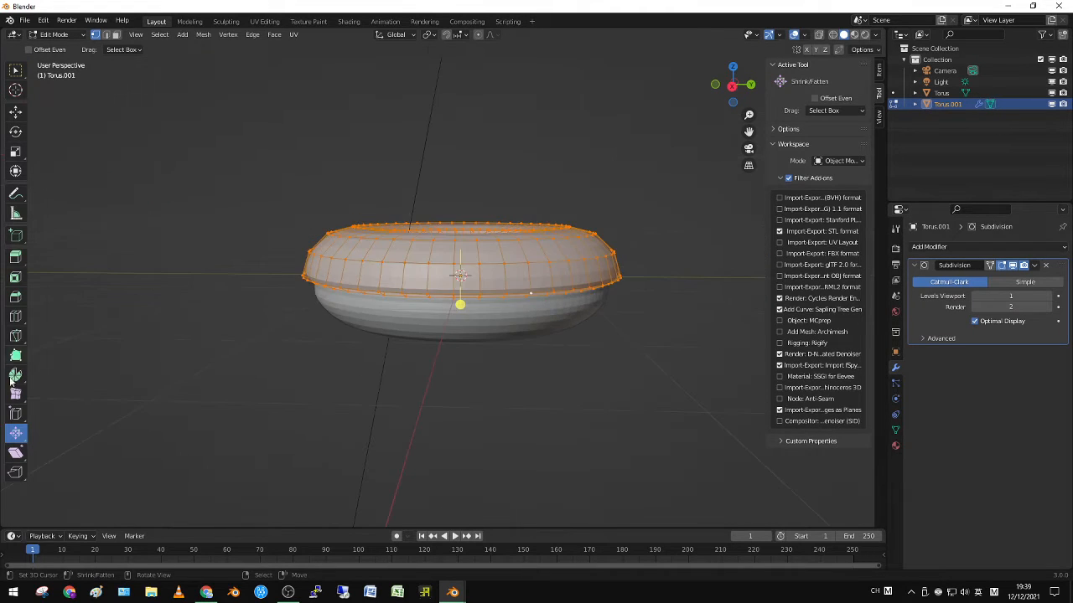
click(15, 394)
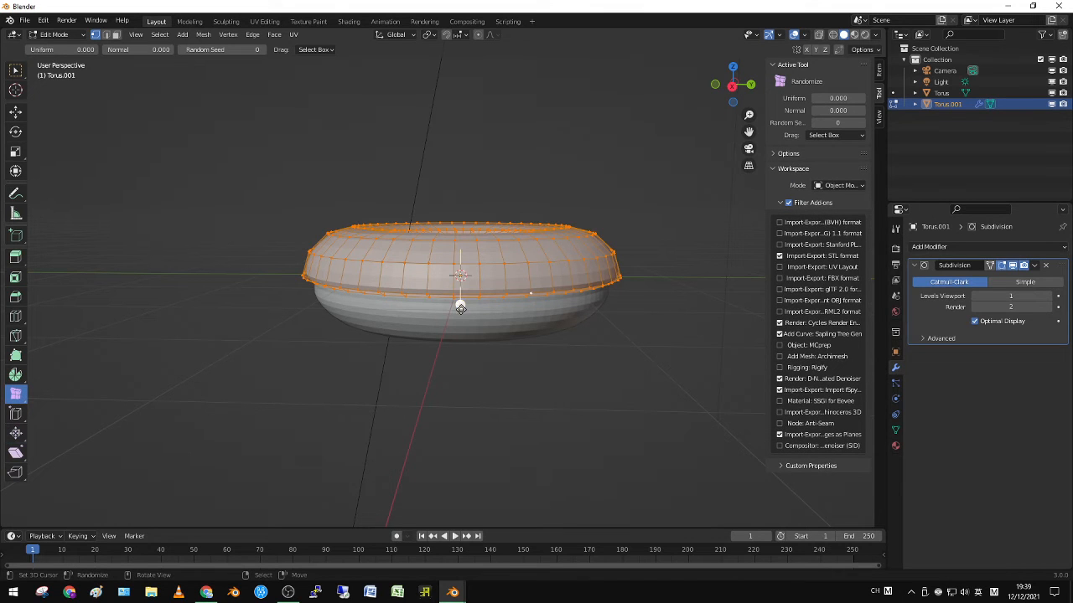
drag(10, 403, 58, 420)
drag(459, 310, 467, 335)
Adjust the icing's unevenness with another small Randomize pass on all its vertices
middle_drag(467, 335, 498, 340)
key(Tab)
scroll(520, 376, up, 3)
key(Tab)
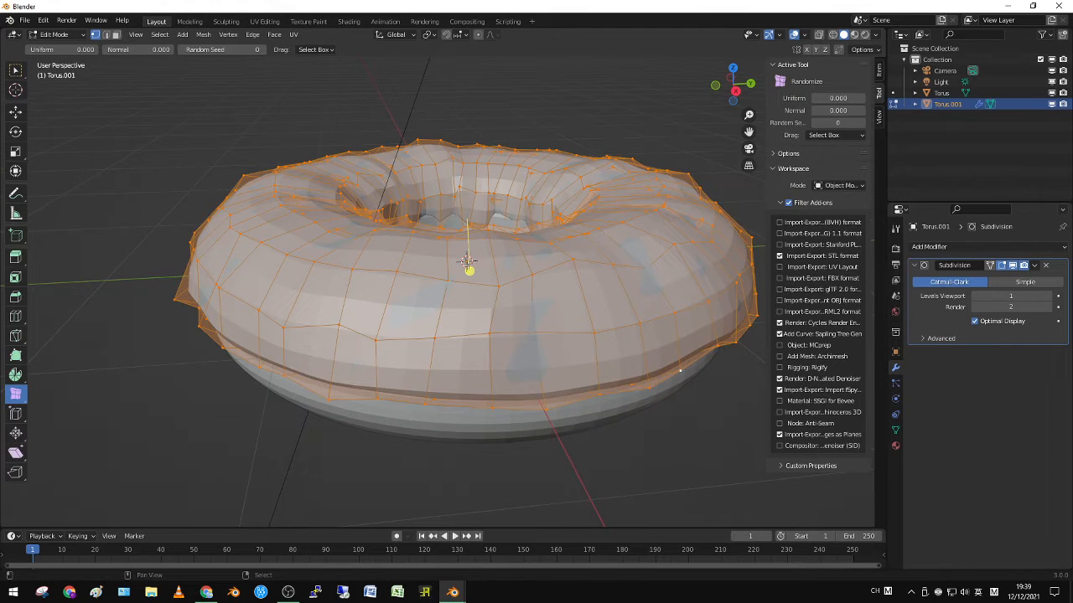
click(470, 270)
mouse_move(469, 272)
mouse_down()
mouse_move(470, 222)
mouse_move(469, 269)
mouse_move(469, 232)
mouse_move(460, 240)
mouse_move(468, 260)
mouse_up()
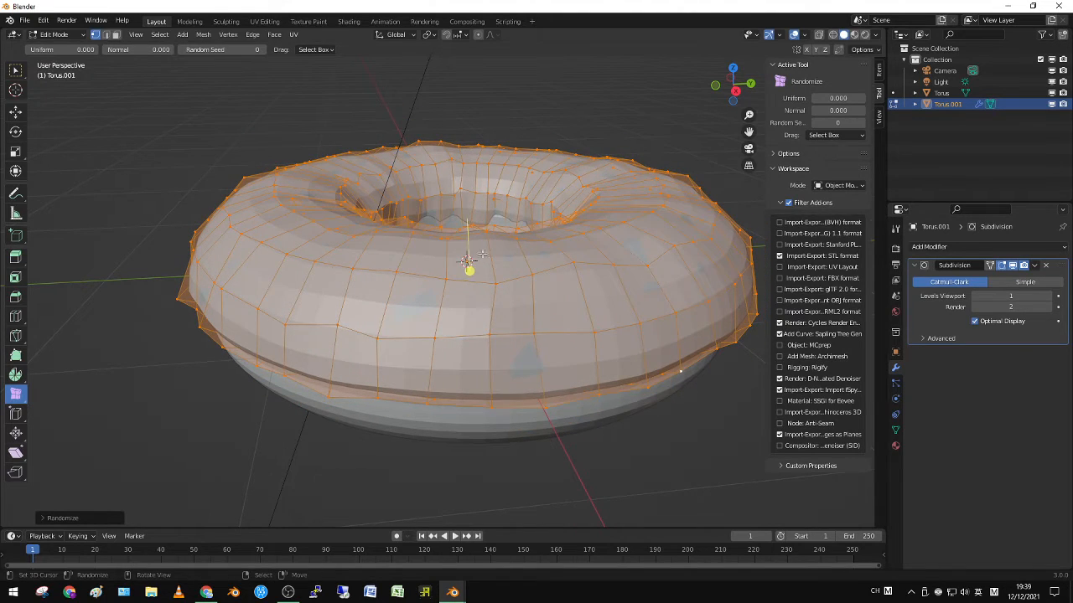
Slightly randomize all vertices of the base torus
key(Tab)
middle_drag(482, 254, 445, 246)
click(445, 245)
scroll(465, 263, down, 3)
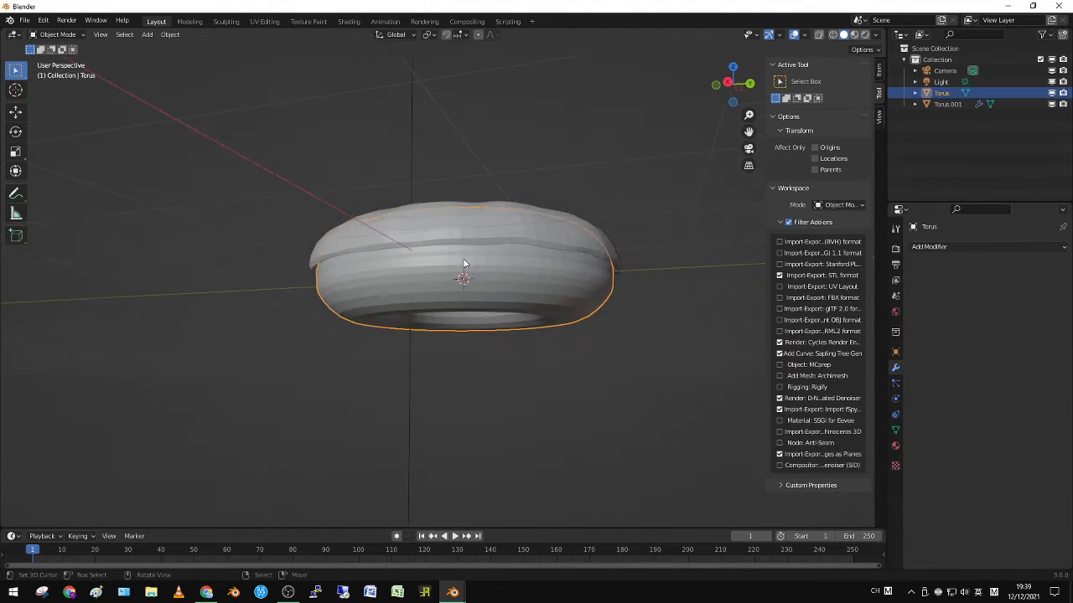
key(Tab)
key(a)
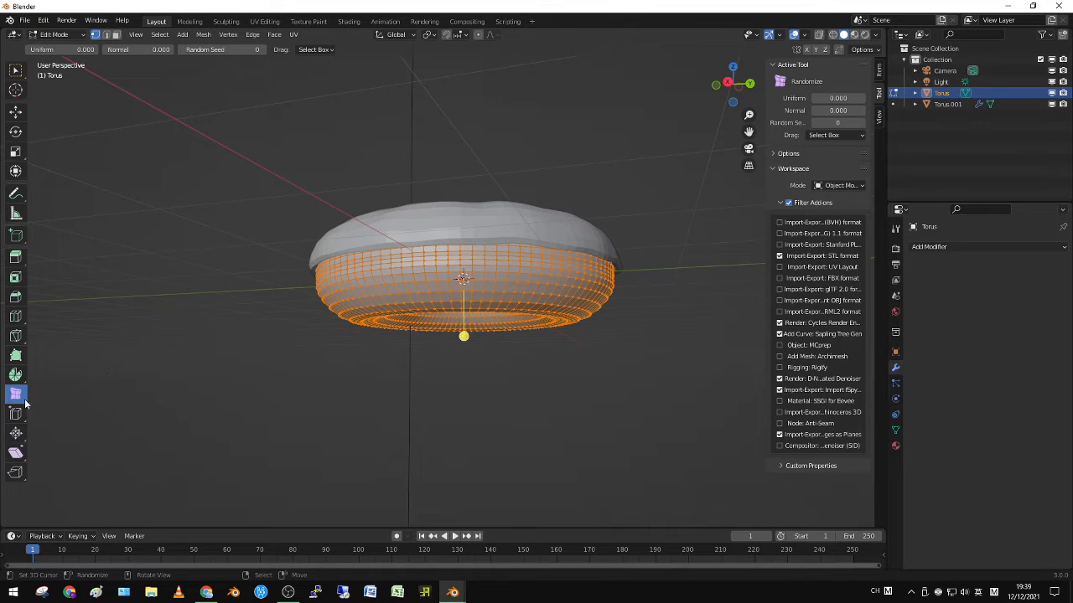
drag(21, 399, 65, 417)
mouse_move(463, 337)
mouse_down()
mouse_move(468, 375)
mouse_move(471, 319)
mouse_move(481, 354)
mouse_move(499, 261)
mouse_move(464, 332)
mouse_up()
key(Tab)
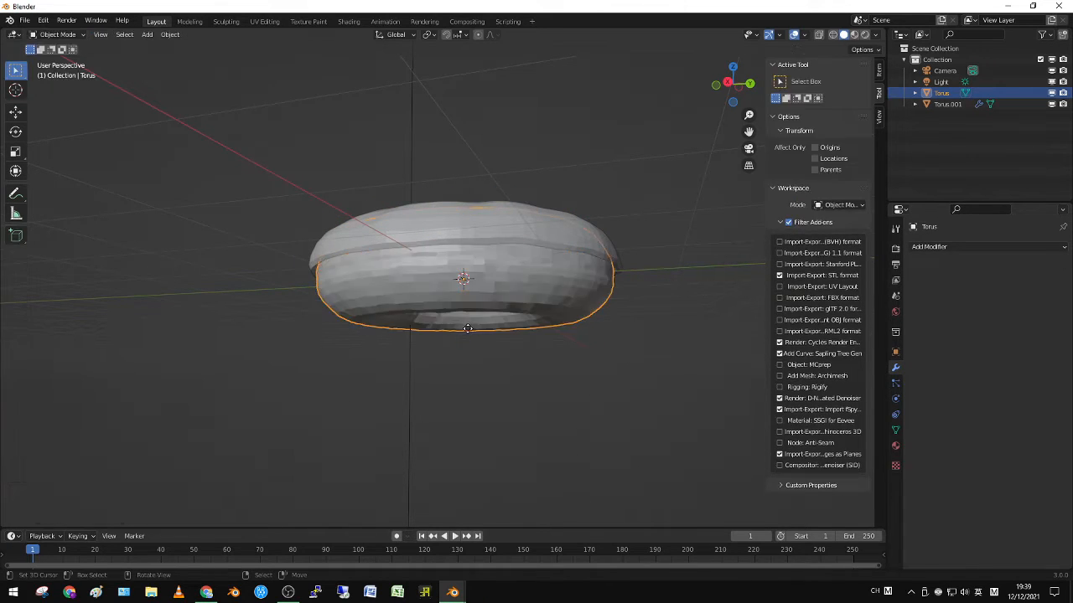
Apply smooth shading to both the base torus and the icing
middle_drag(470, 326, 422, 265)
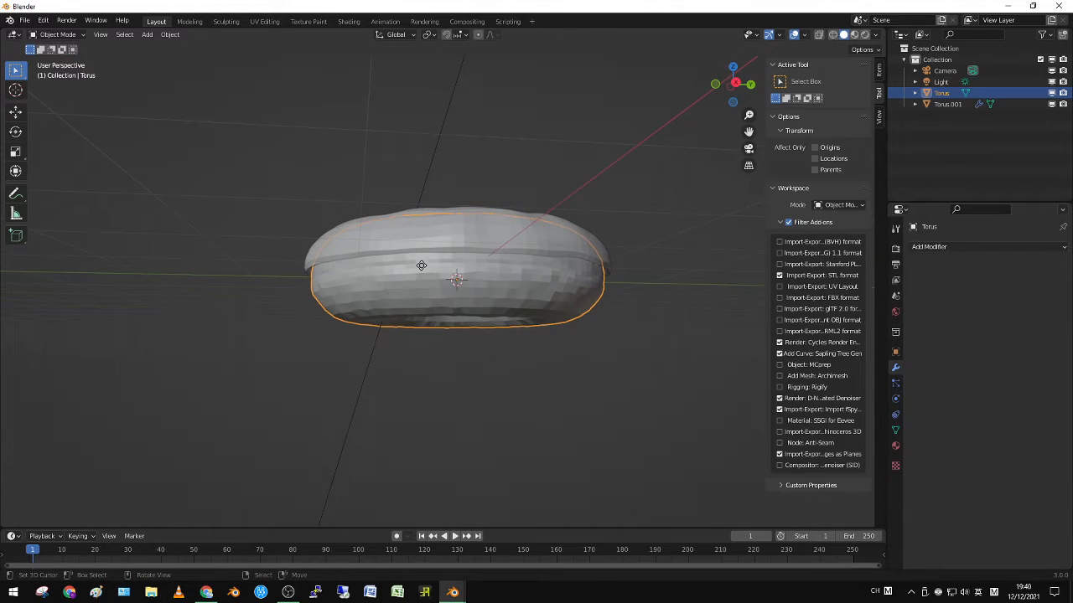
right_click(421, 265)
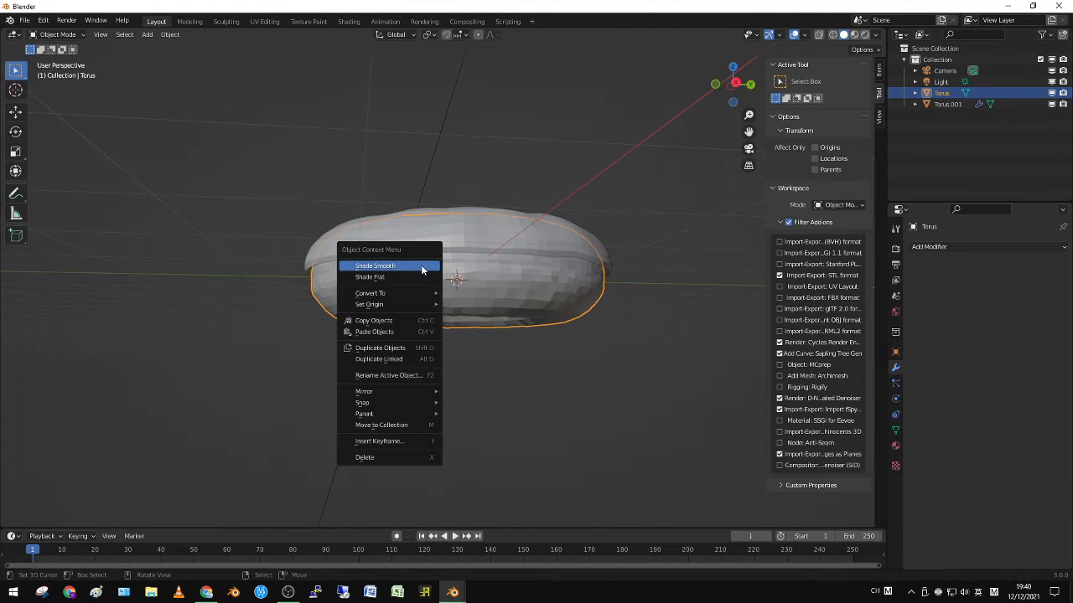
click(420, 265)
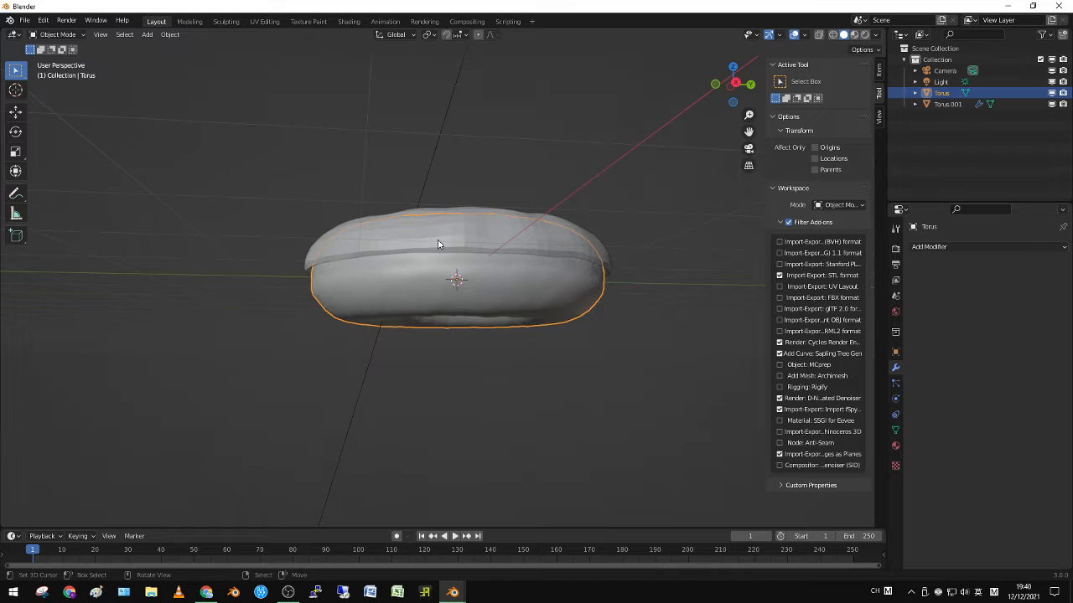
click(437, 240)
middle_drag(437, 239, 627, 320)
right_click(403, 288)
click(403, 289)
Scale the icing slightly along X and Y only, excluding the Z axis
key(s)
key(shift+z)
click(503, 314)
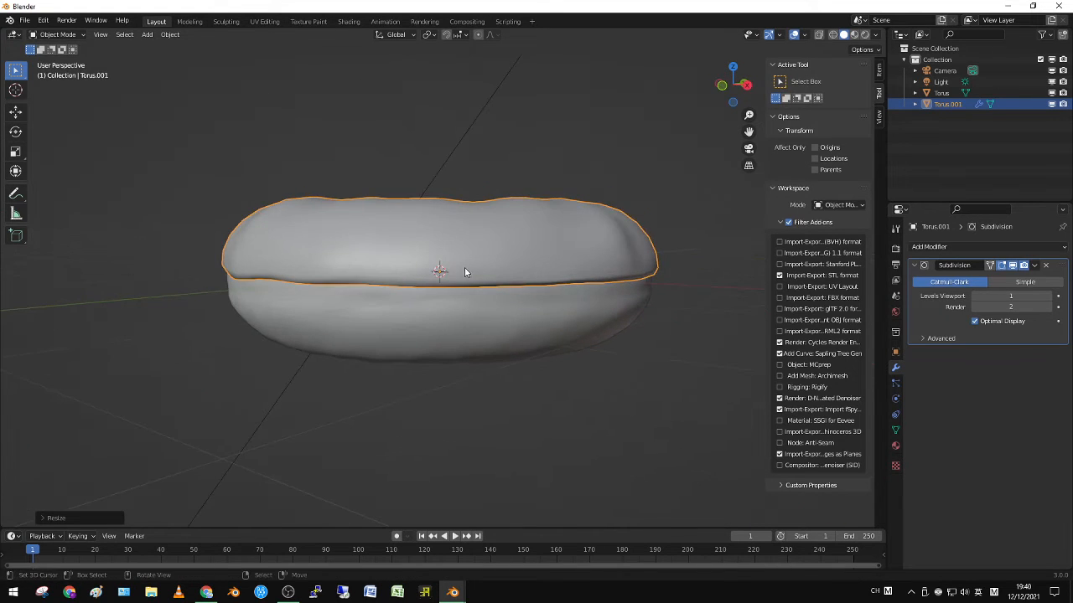
Move a vertex on the icing's outer lower rim using smooth proportional editing with a radius of about 0.51 m
key(Tab)
key(alt+a)
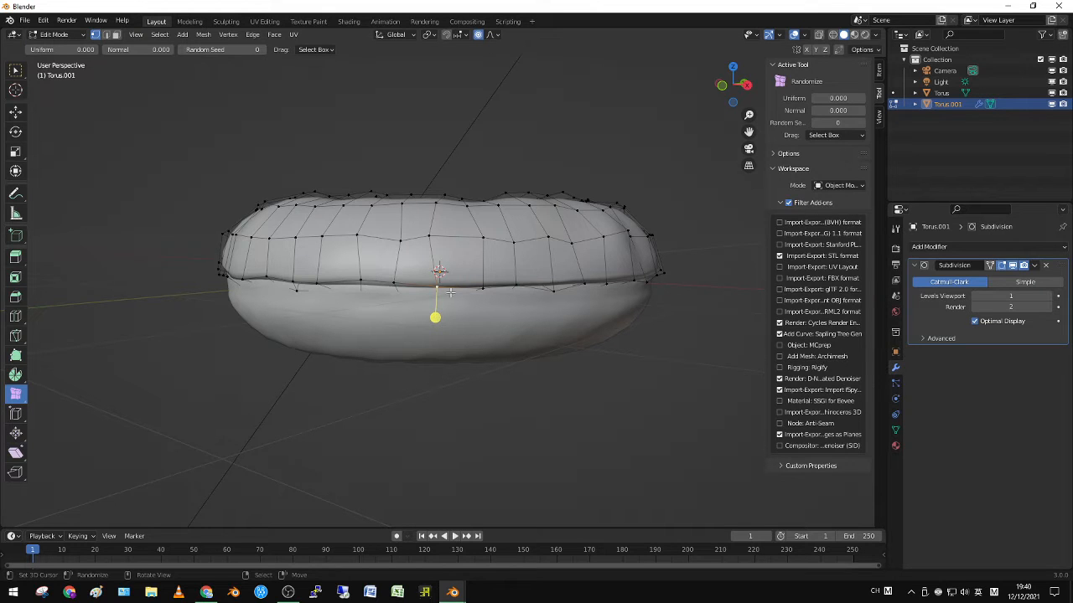
key(g)
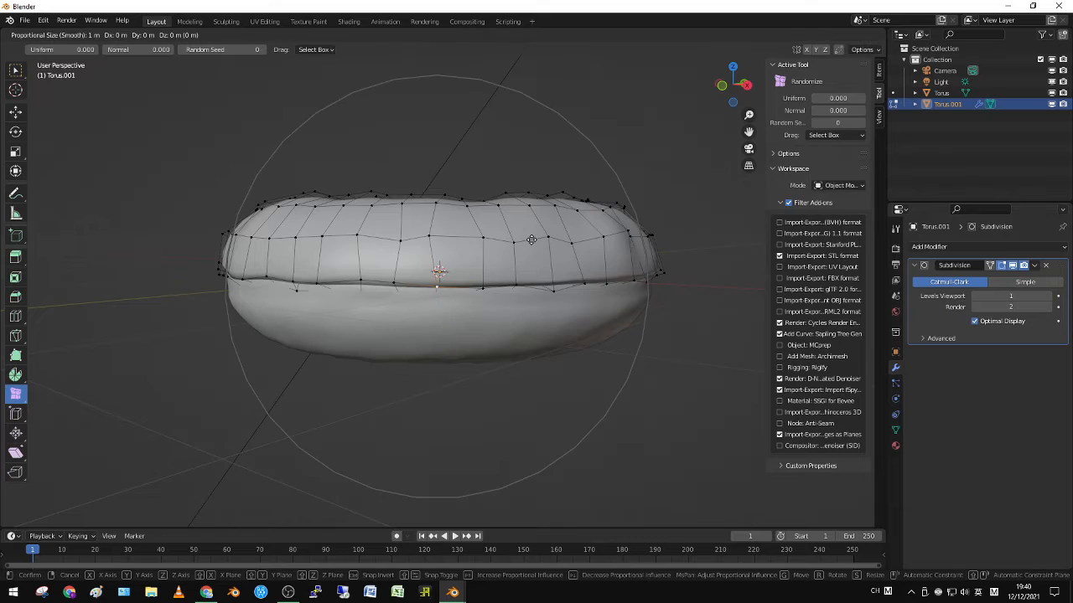
scroll(525, 241, down, 4)
scroll(524, 241, up, 11)
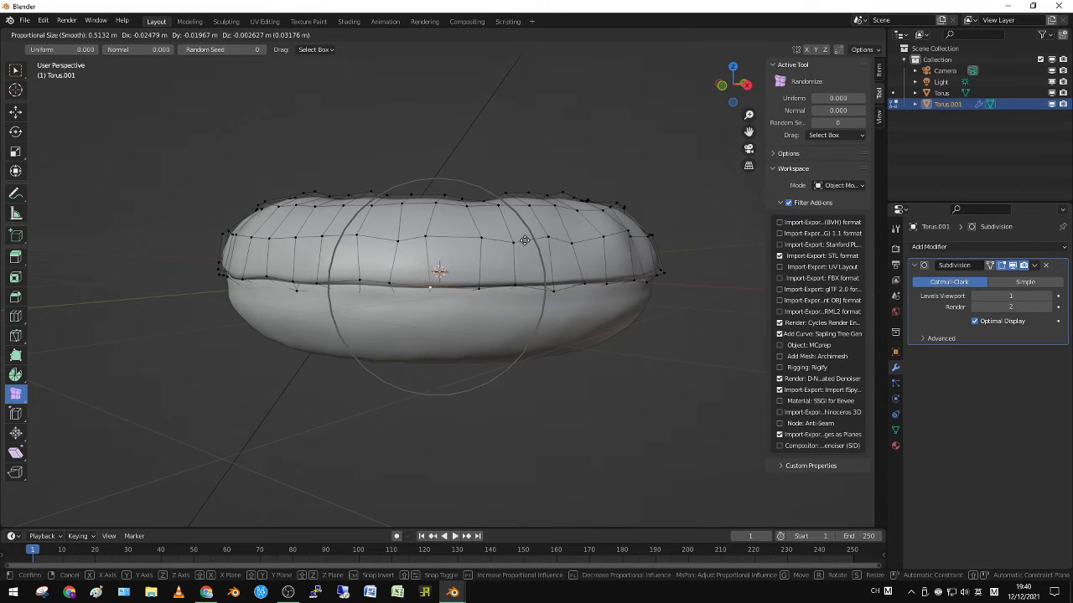
click(529, 277)
Pull several neighbouring vertices of the icing's outer rim with proportional editing to form a hanging drip
middle_drag(529, 278, 520, 300)
click(481, 297)
key(g)
click(508, 308)
click(478, 326)
key(g)
click(506, 333)
key(g)
click(545, 319)
key(g)
click(531, 345)
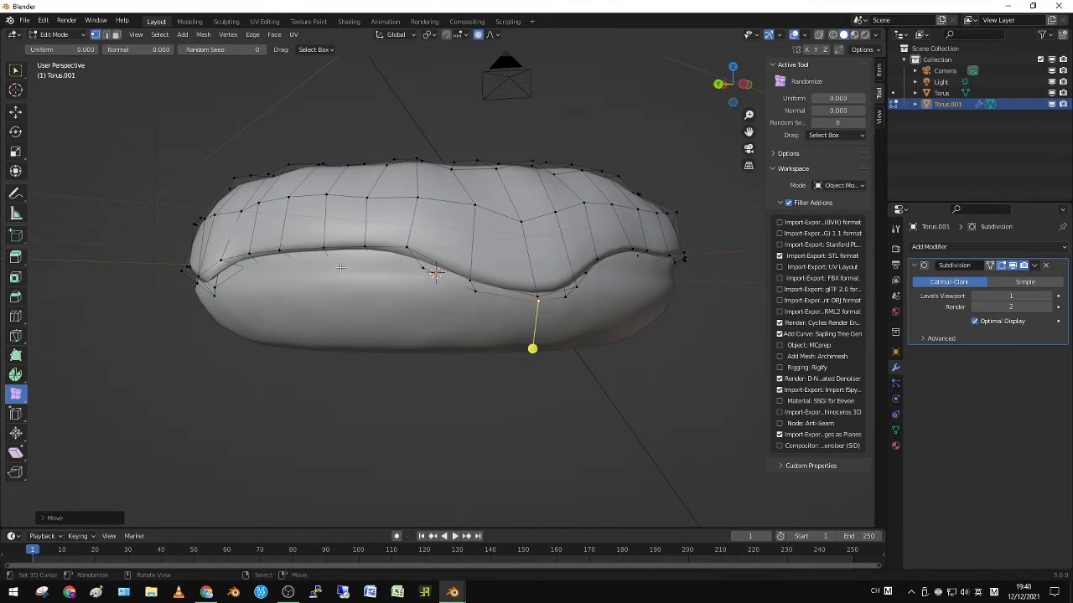
Shape more drips by moving vertices along other stretches of the icing's outer rim with proportional editing
key(g)
click(332, 288)
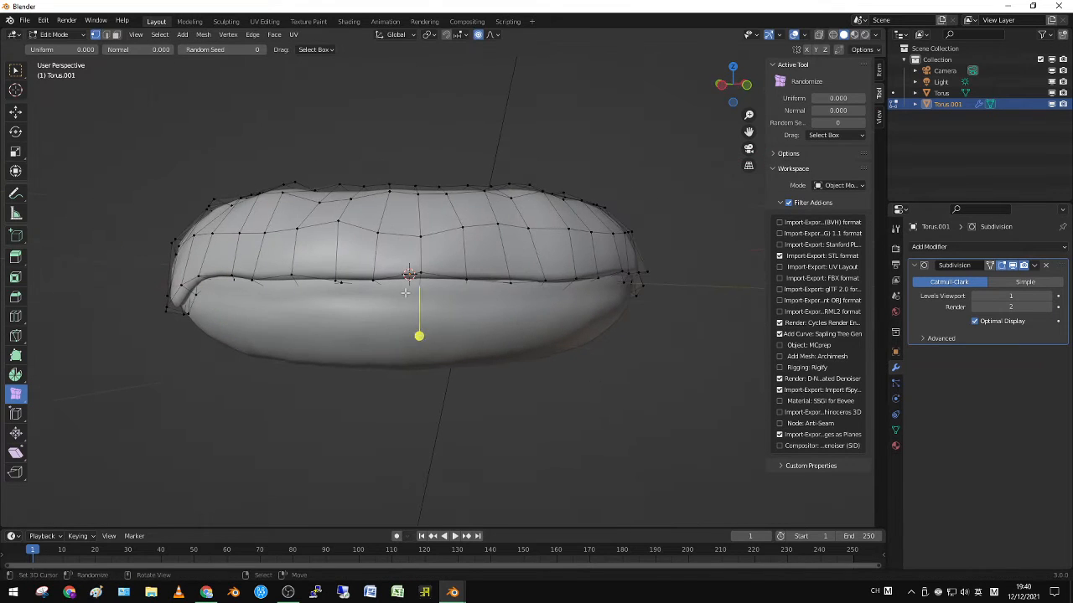
key(g)
click(419, 335)
middle_drag(419, 335, 377, 184)
key(g)
click(419, 360)
Move vertices of the icing's inner rim inside the central hole along the Z axis with proportional editing
scroll(514, 383, up, 6)
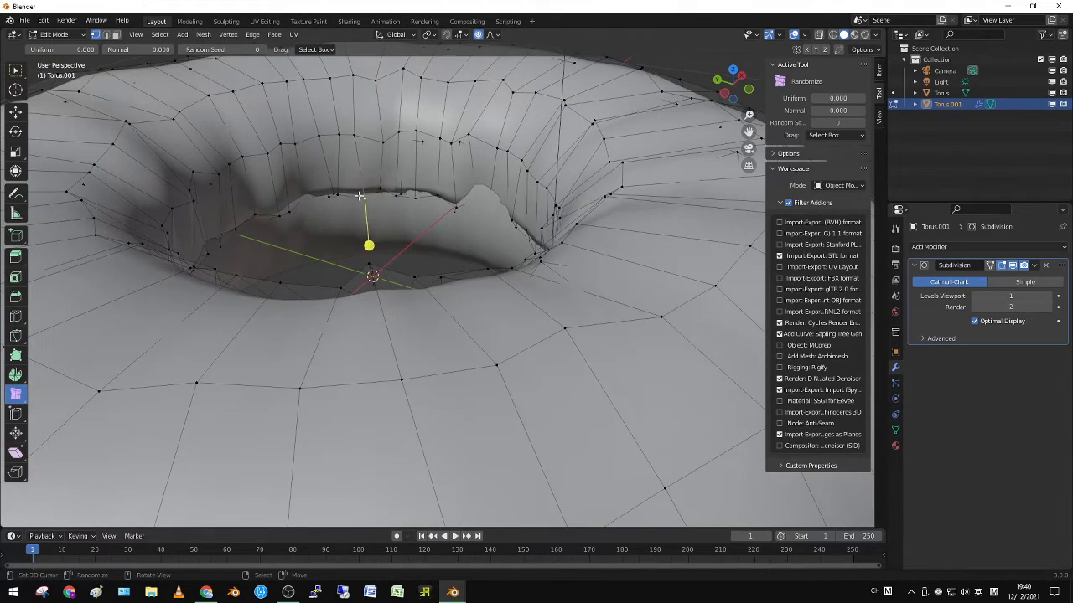
key(g)
click(364, 196)
key(g)
key(z)
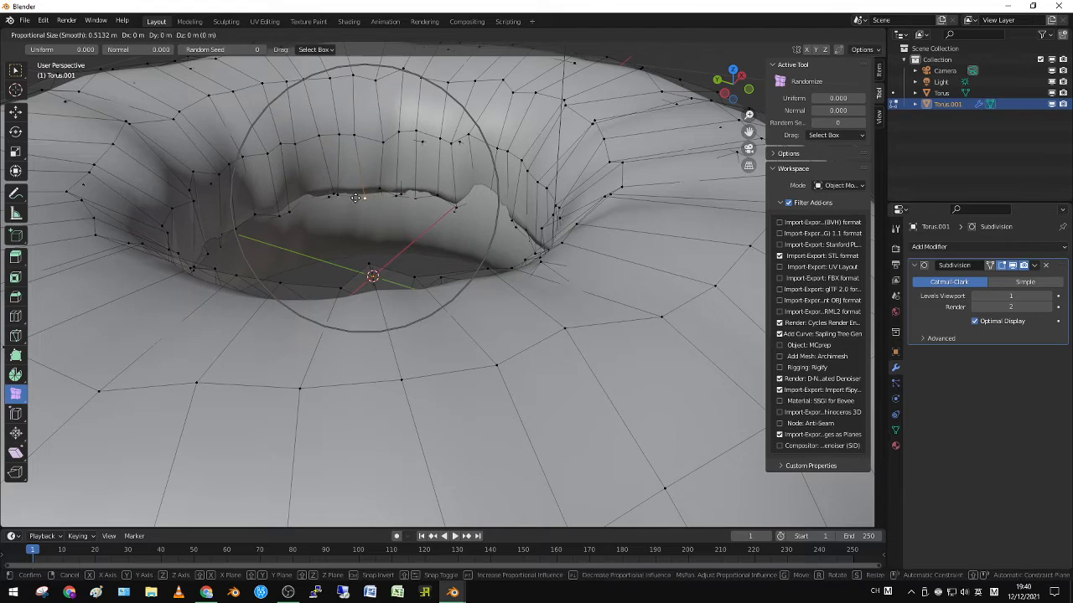
click(367, 198)
middle_drag(367, 198, 348, 161)
click(487, 218)
key(g)
key(z)
click(426, 222)
scroll(427, 223, down, 5)
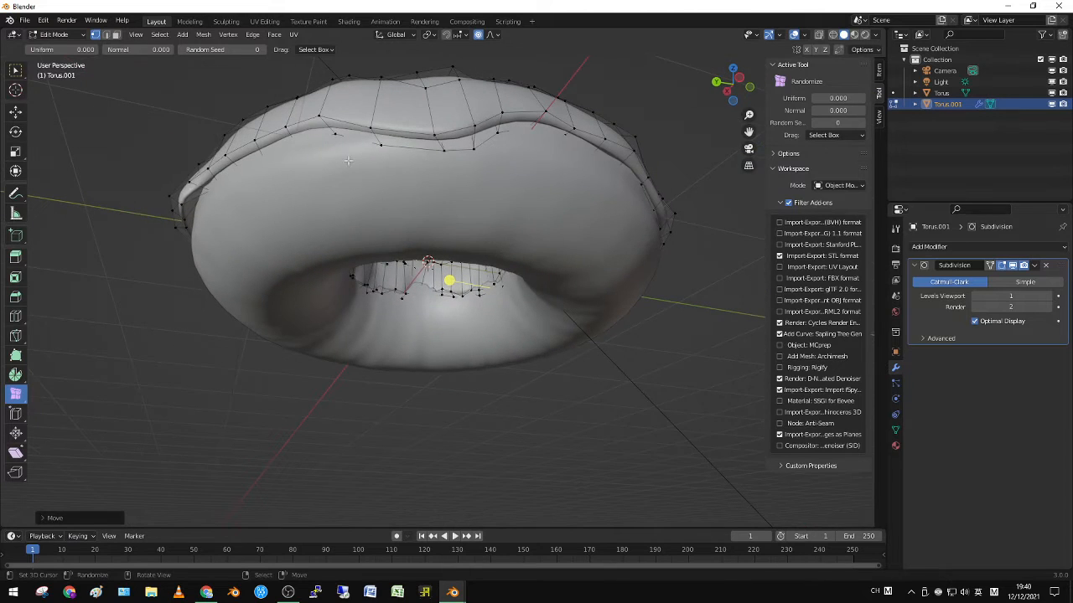
Reposition a protruding vertex on the side of the icing's outer rim with proportional editing
click(175, 207)
click(184, 222)
middle_drag(184, 219, 520, 328)
key(g)
click(175, 212)
Adjust two further vertices along the icing's outer rim to vary its wavy edge
middle_drag(556, 266, 539, 284)
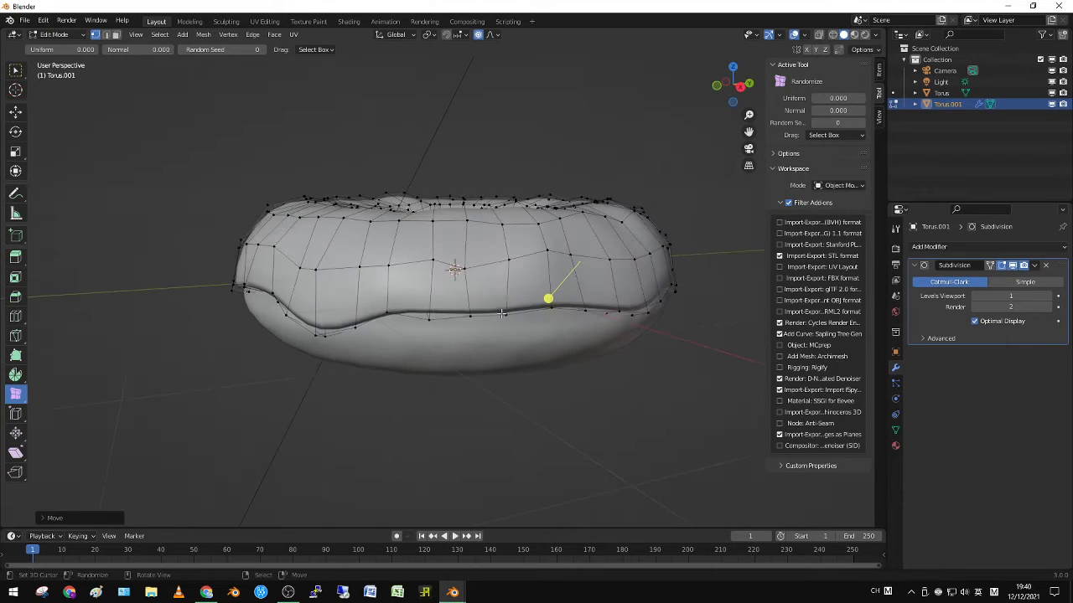
click(476, 311)
key(g)
click(480, 313)
middle_drag(480, 314, 402, 324)
click(360, 311)
key(g)
click(410, 305)
Return to Object Mode and apply the icing's Subdivision modifier
key(Tab)
scroll(397, 324, up, 2)
scroll(407, 324, down, 4)
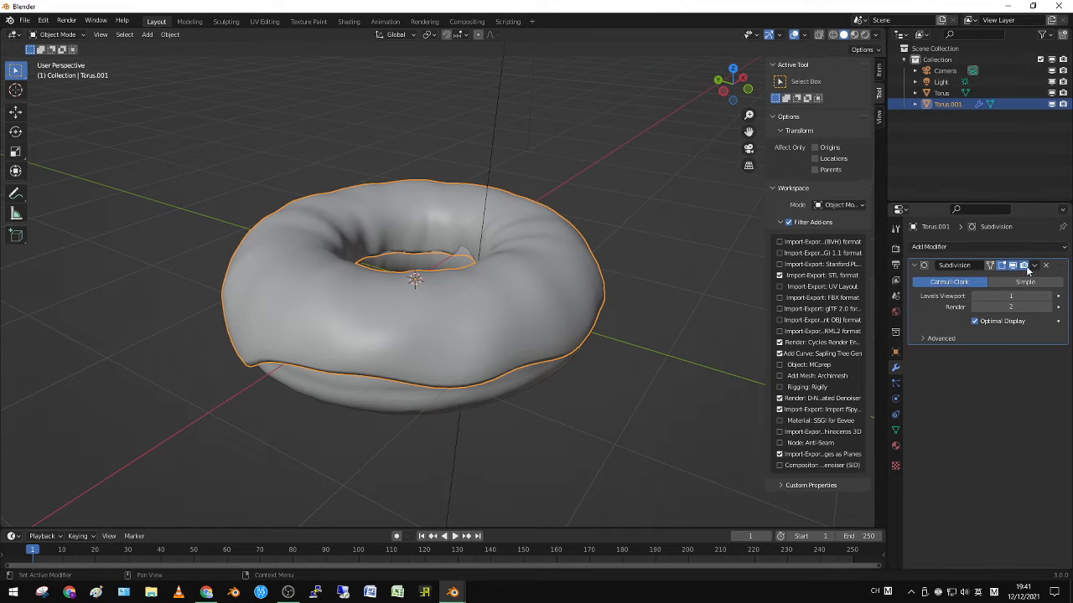
click(1034, 266)
click(1015, 276)
middle_drag(637, 260, 433, 355)
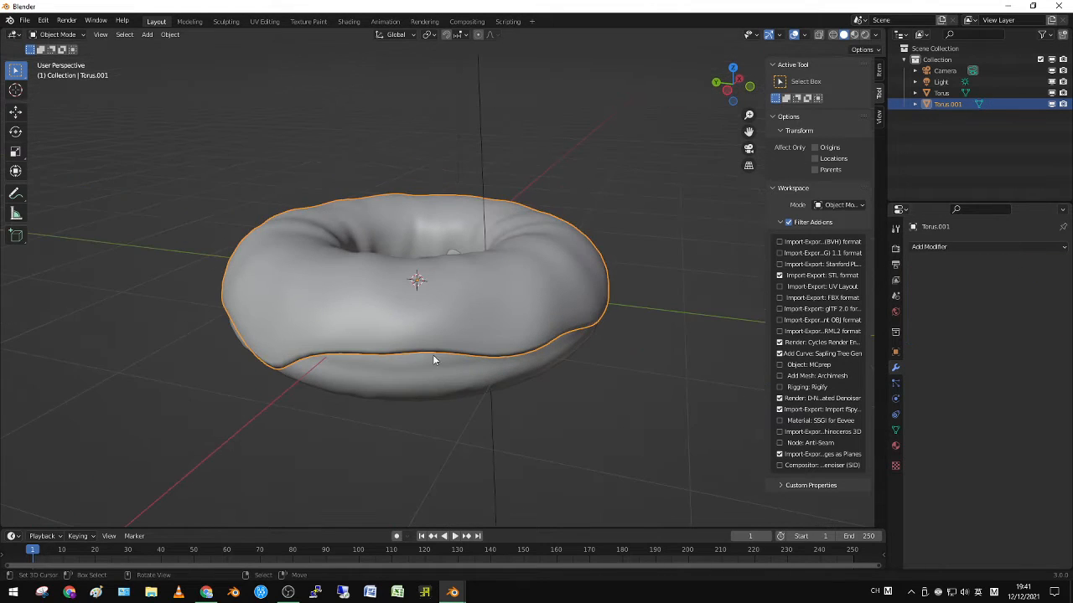
Enlarge the timeline area and change it to the Geometry Node Editor
drag(258, 528, 271, 356)
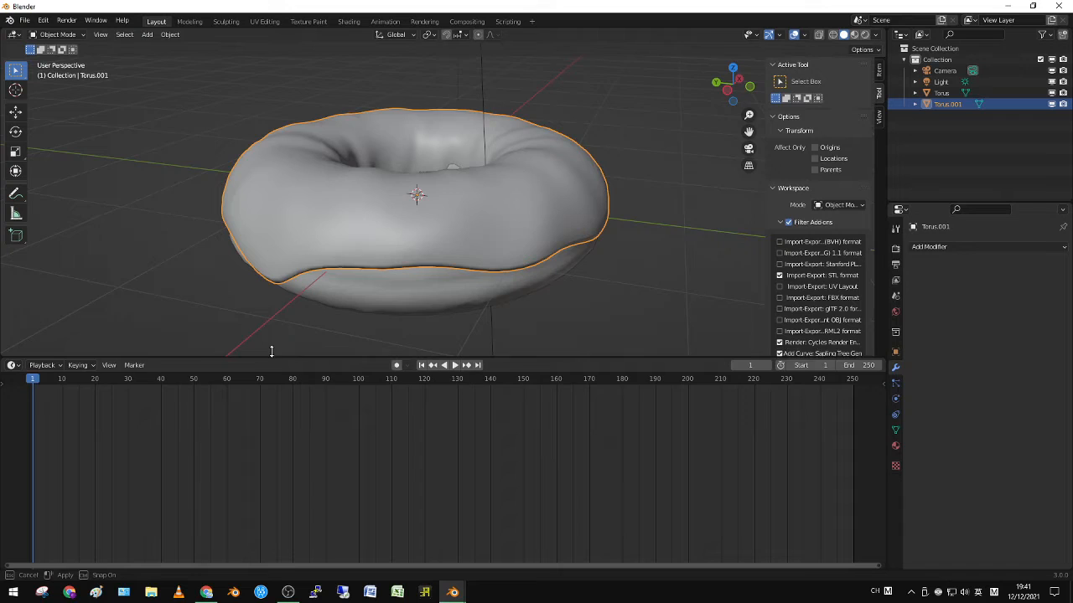
click(13, 361)
click(60, 453)
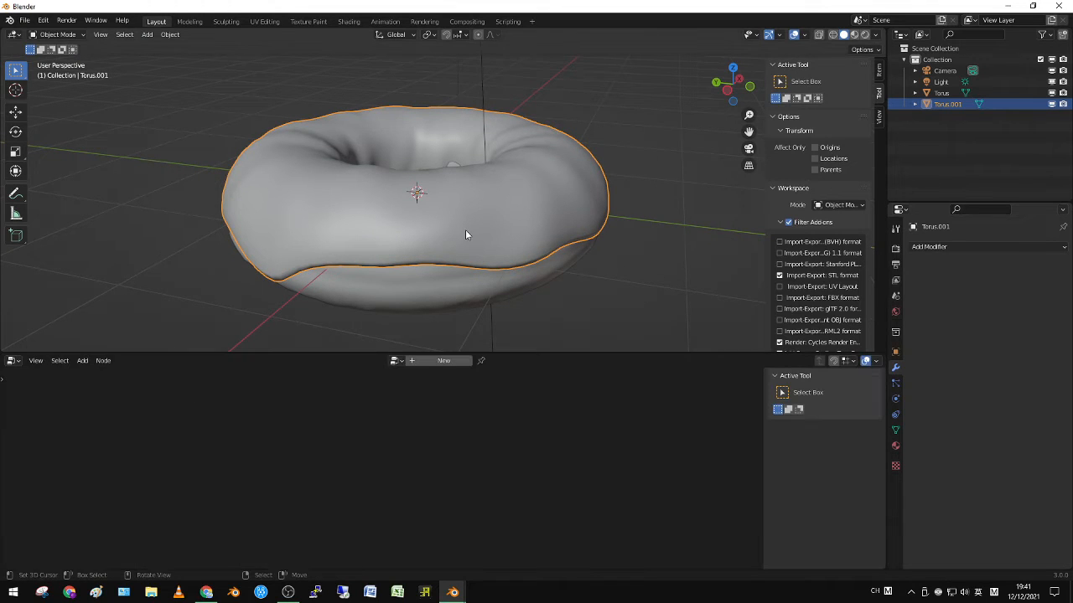
Add a cylinder mesh and move it along Z and Y so it stands clear of the donut
scroll(456, 222, down, 3)
key(shift+a)
mouse_move(407, 196)
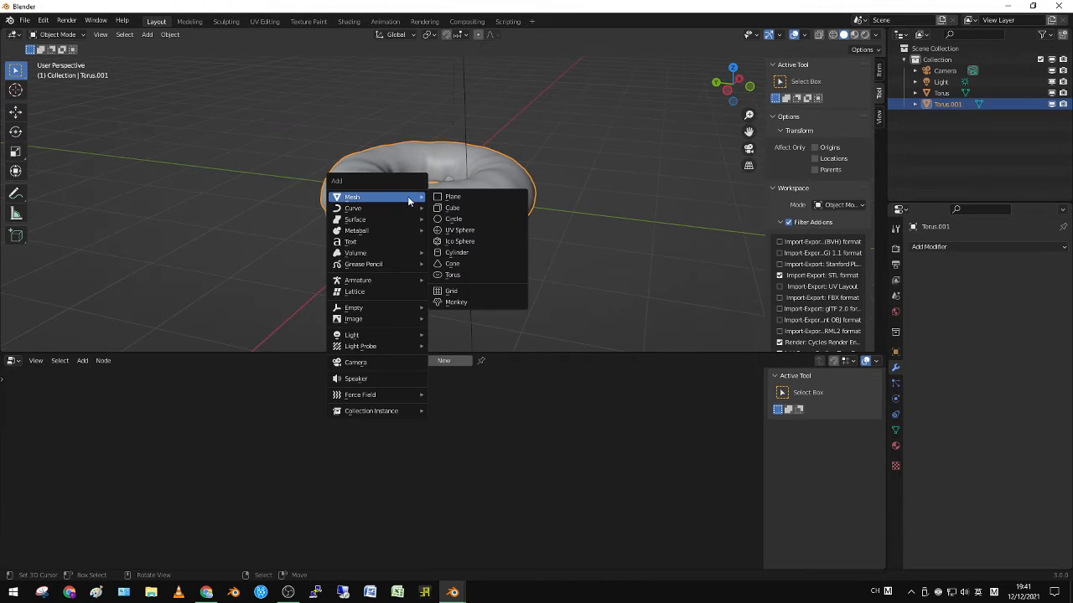
click(457, 253)
key(g)
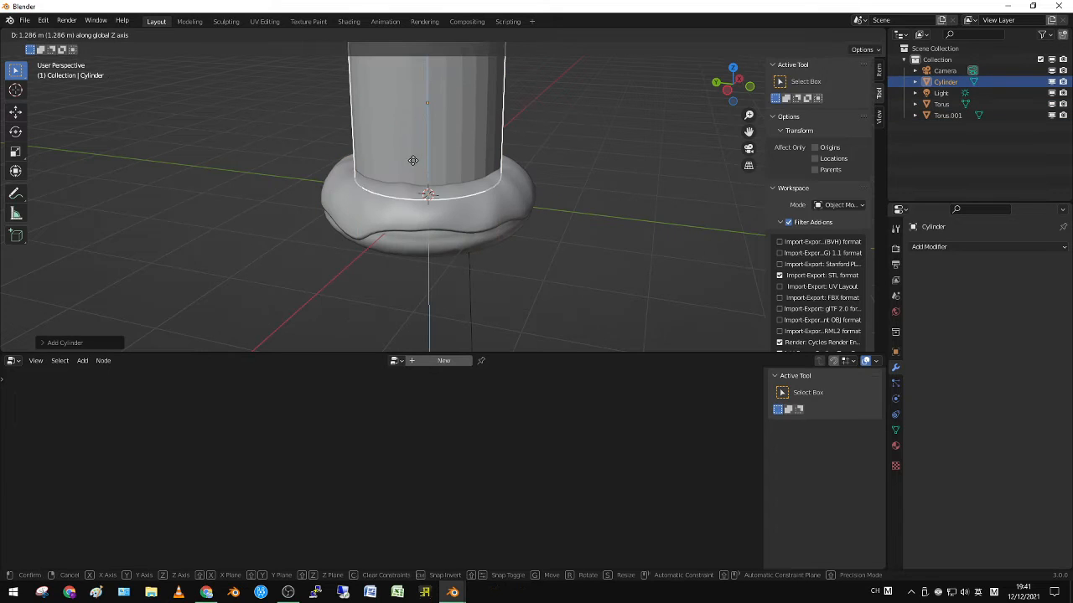
key(y)
click(410, 181)
Scale the whole cylinder mesh down to about 0.36 of its size in Edit Mode
key(s)
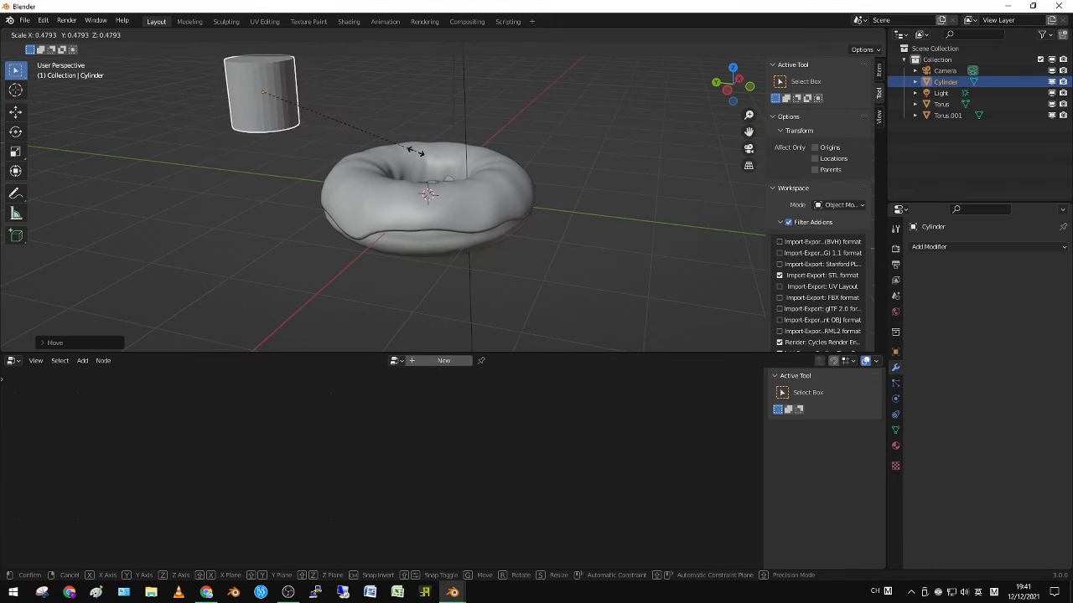
right_click(361, 141)
key(Tab)
scroll(417, 163, down, 3)
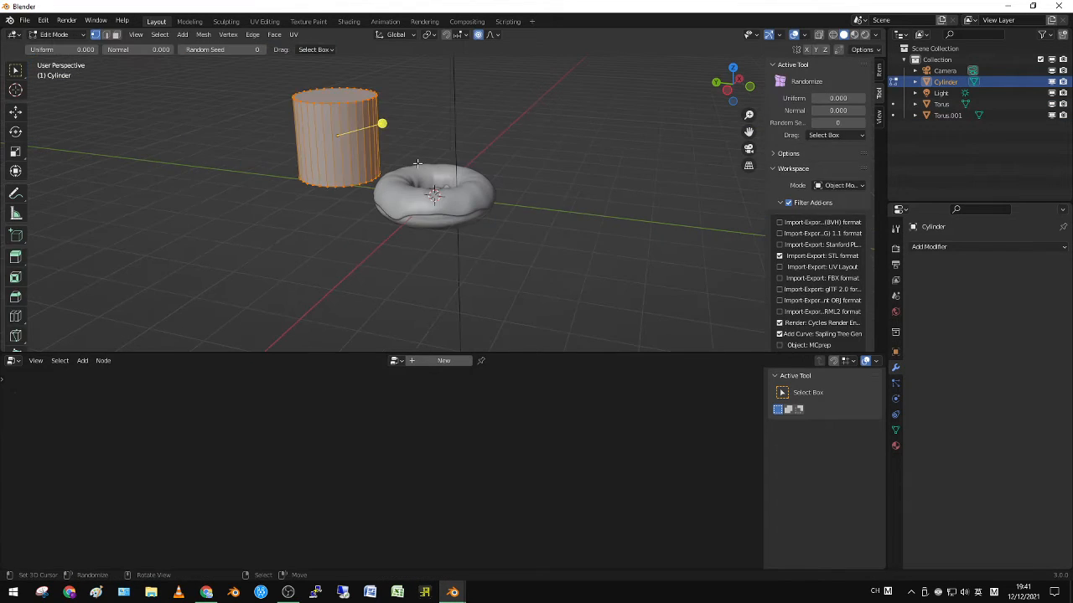
key(s)
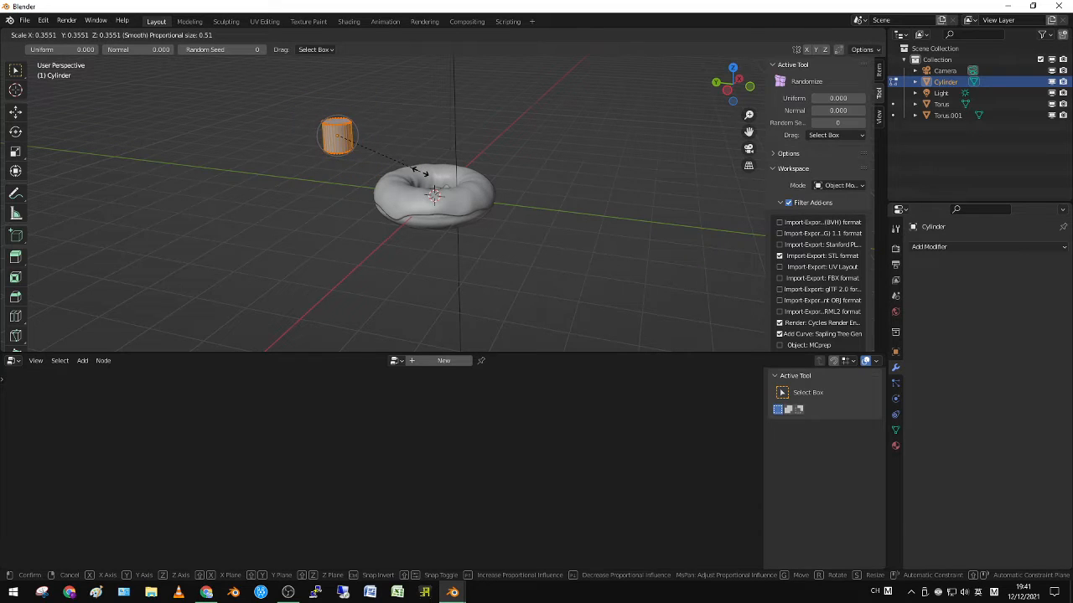
click(419, 172)
Thin the cylinder into a sprinkle shape by scaling it to about 0.19 in X and Y, keeping Z locked
key(s)
key(shift+z)
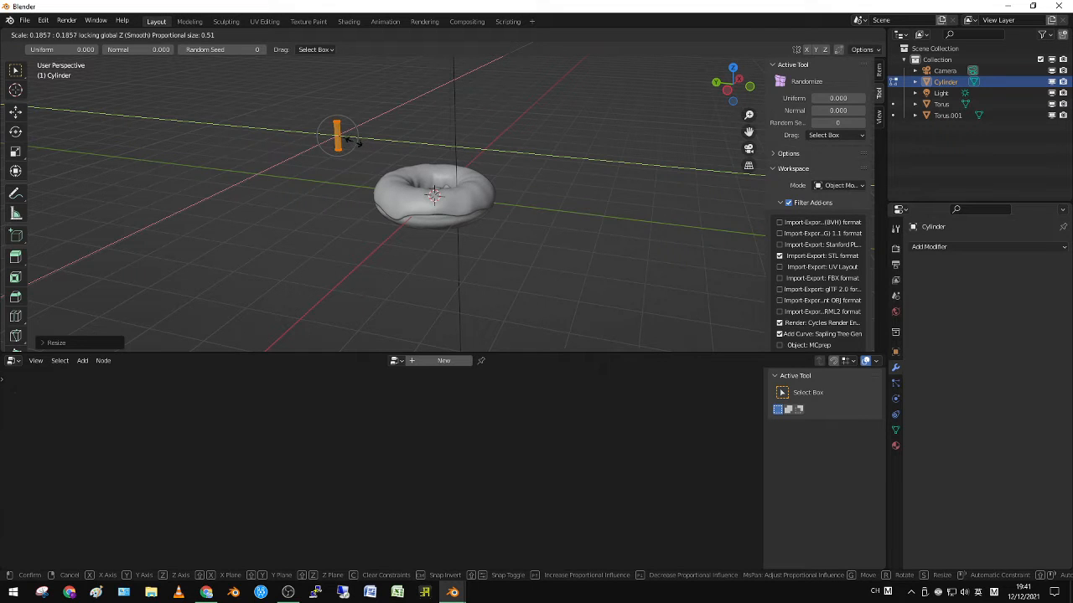
click(353, 142)
Return to Object Mode, select the icing and create a new geometry node tree for it
scroll(360, 141, up, 5)
middle_drag(351, 145, 370, 344)
click(375, 199)
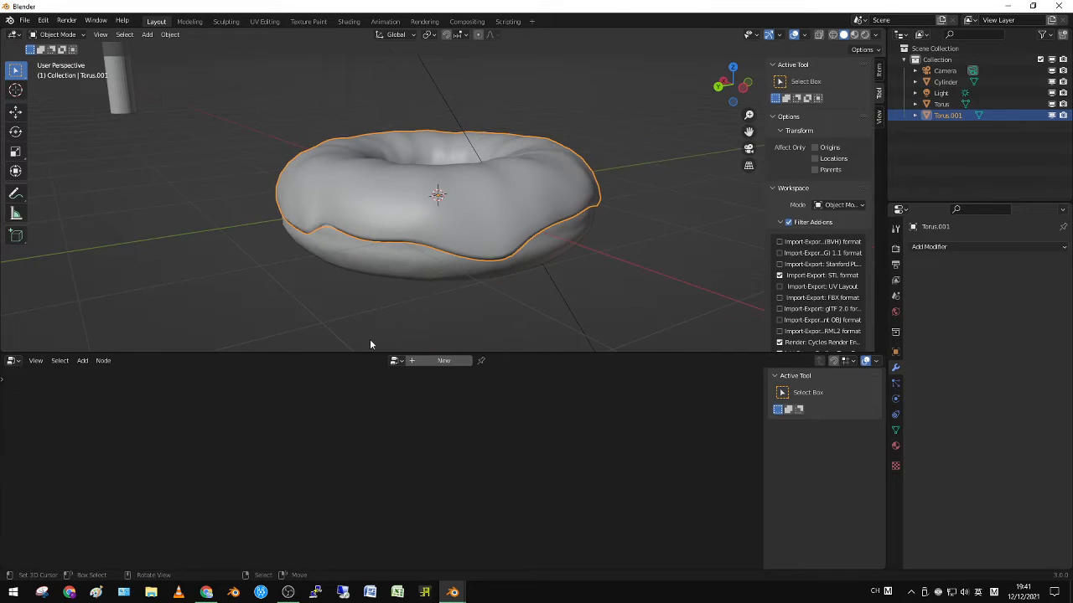
click(460, 362)
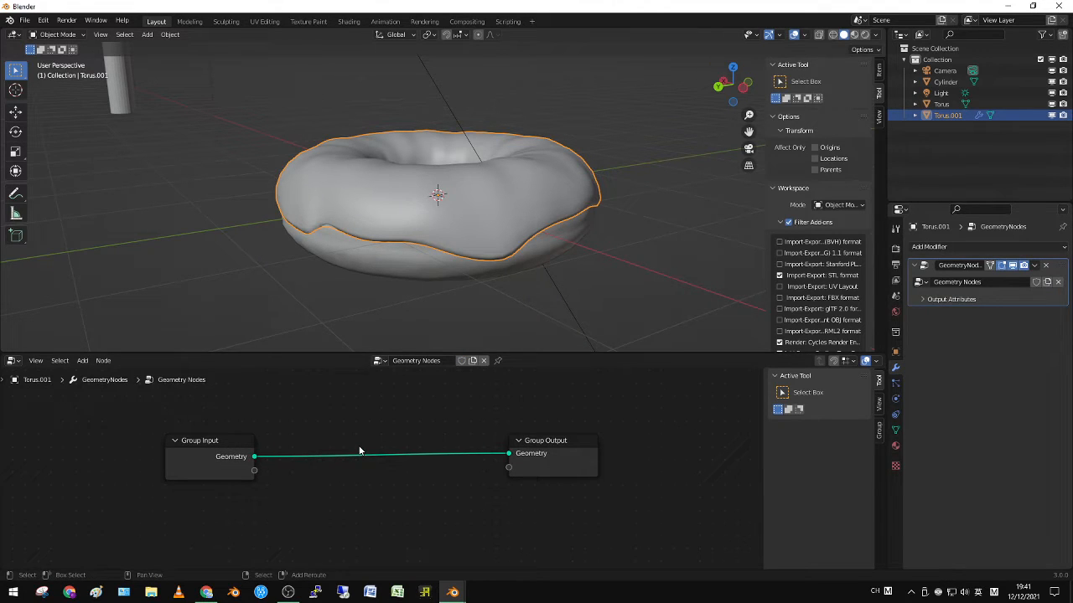
Insert a Distribute Points on Faces node between Group Input and Group Output
key(shift+a)
mouse_move(341, 401)
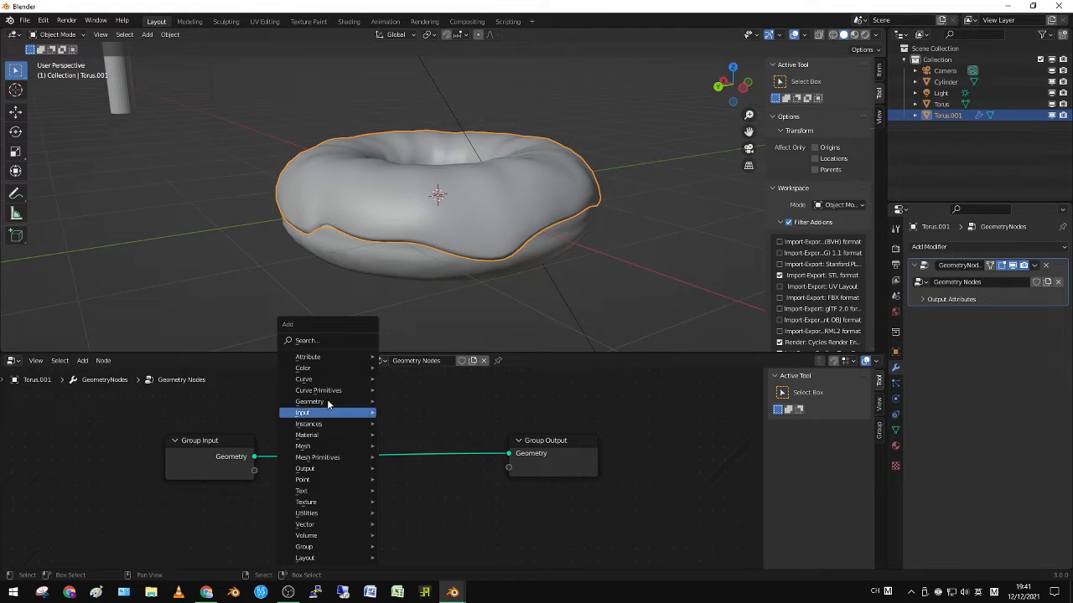
mouse_move(317, 383)
mouse_move(312, 428)
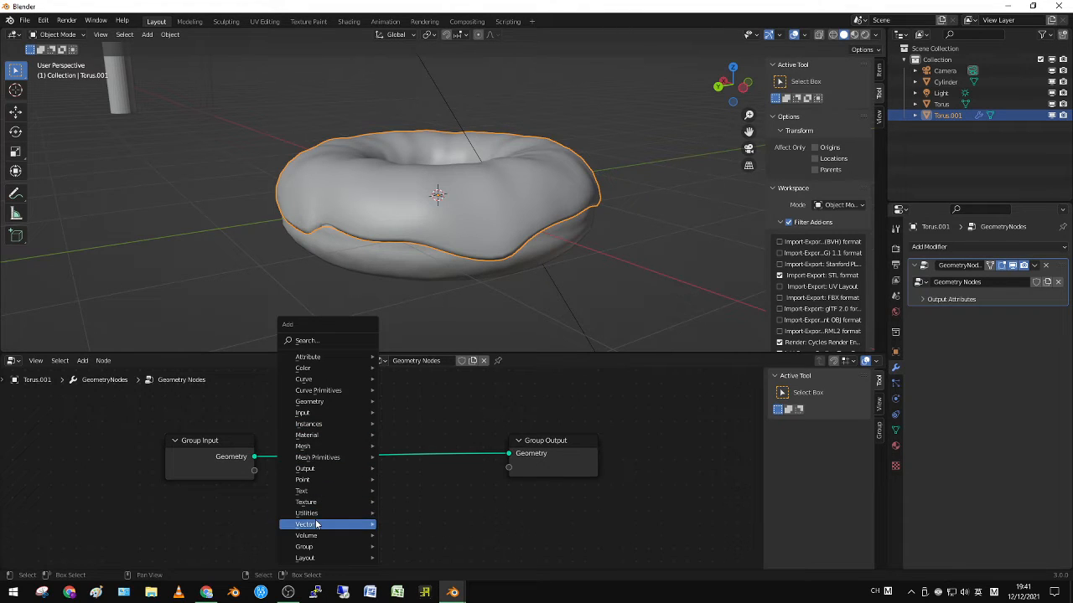
mouse_move(316, 517)
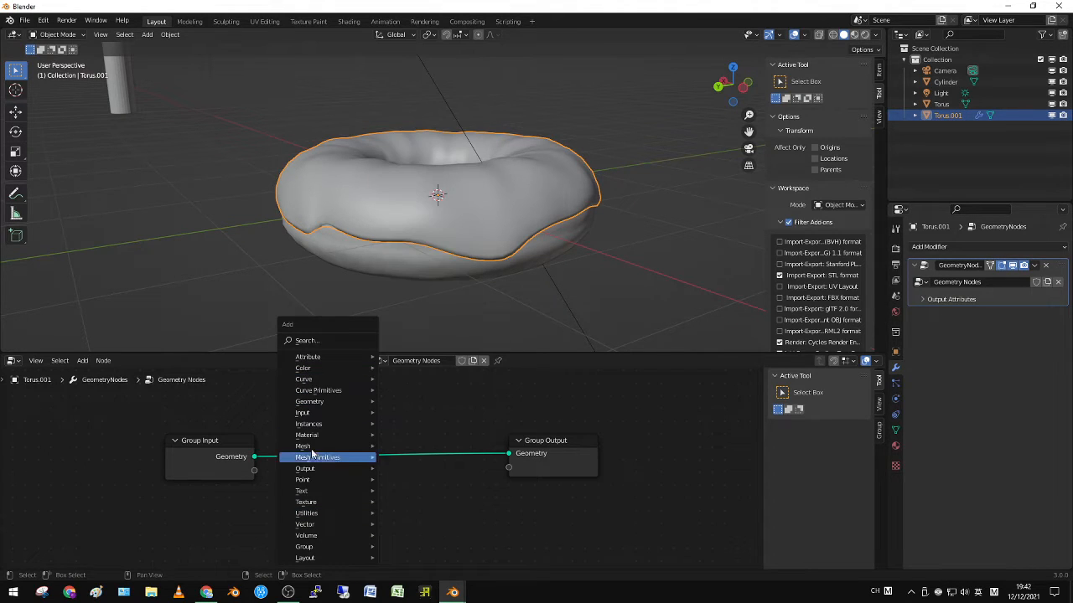
mouse_move(311, 448)
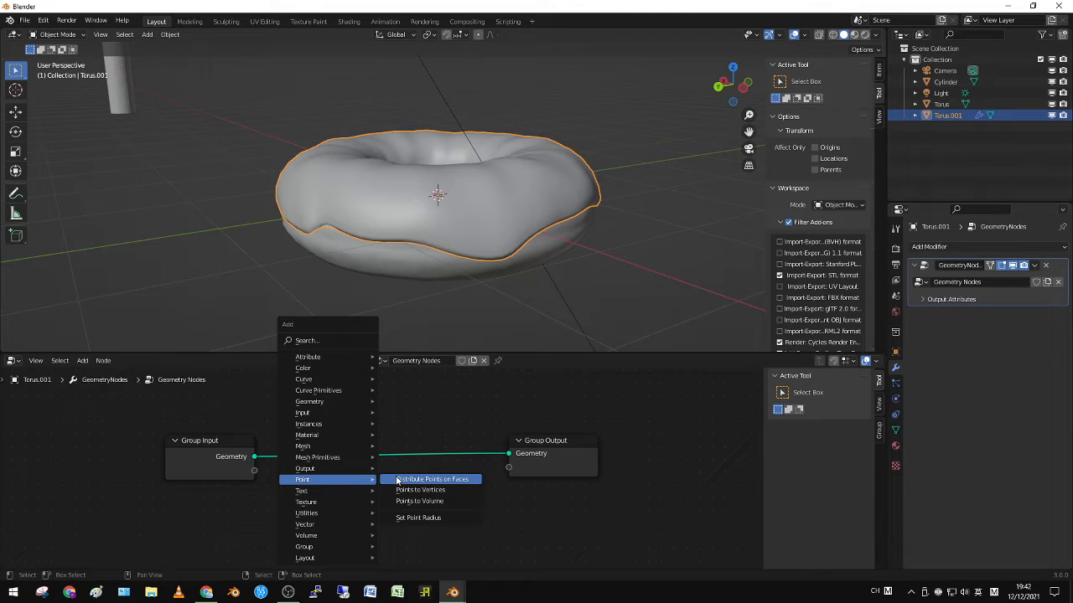
click(431, 479)
click(341, 437)
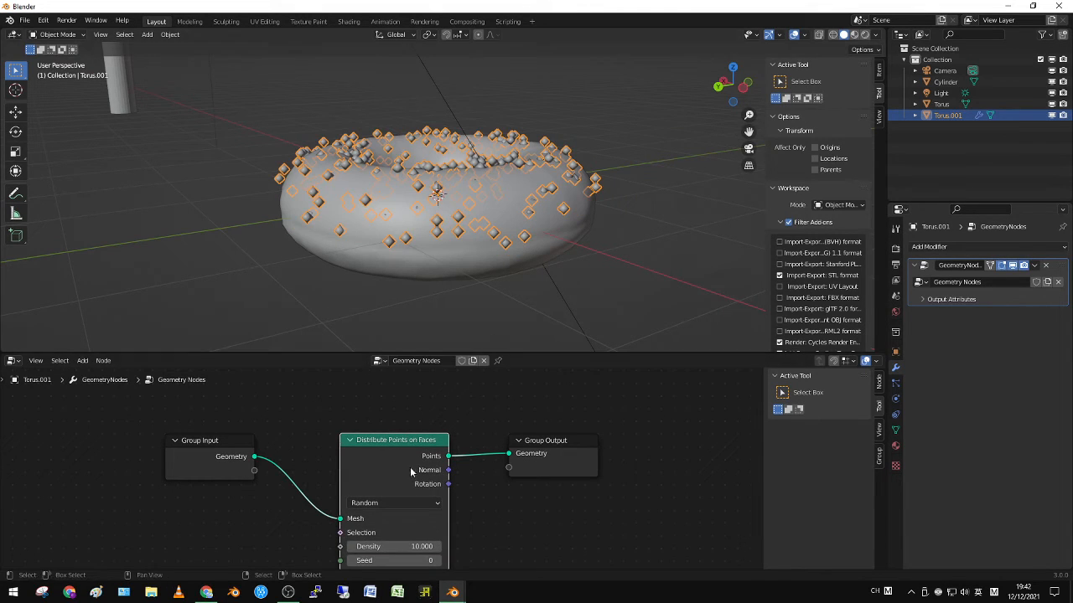
Insert a Join Geometry node before Group Output and also link Group Input's Geometry to it
middle_drag(353, 419, 355, 429)
middle_drag(377, 218, 328, 225)
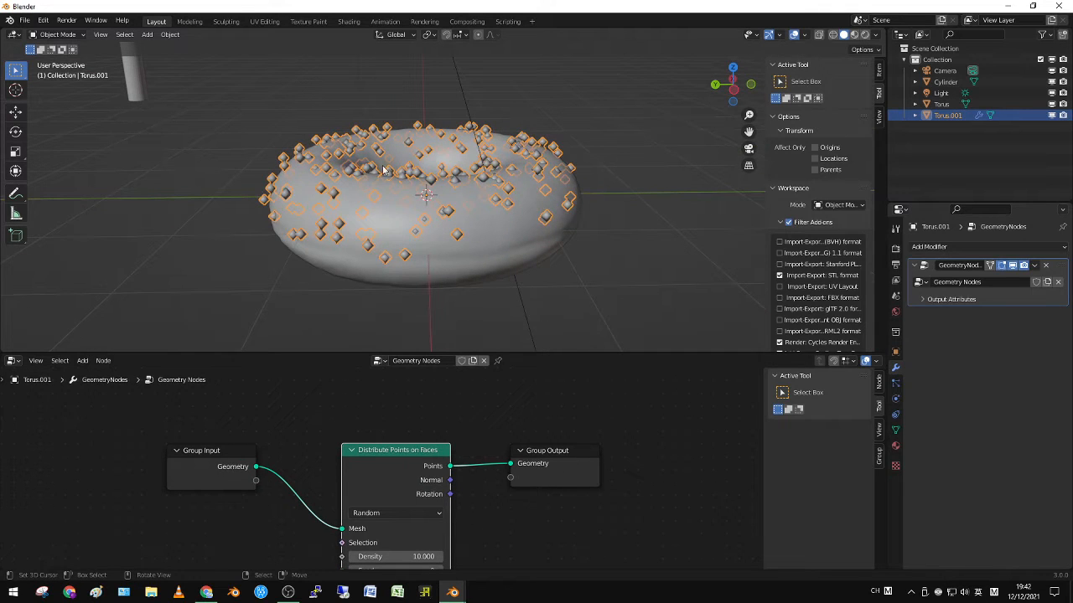
key(shift+a)
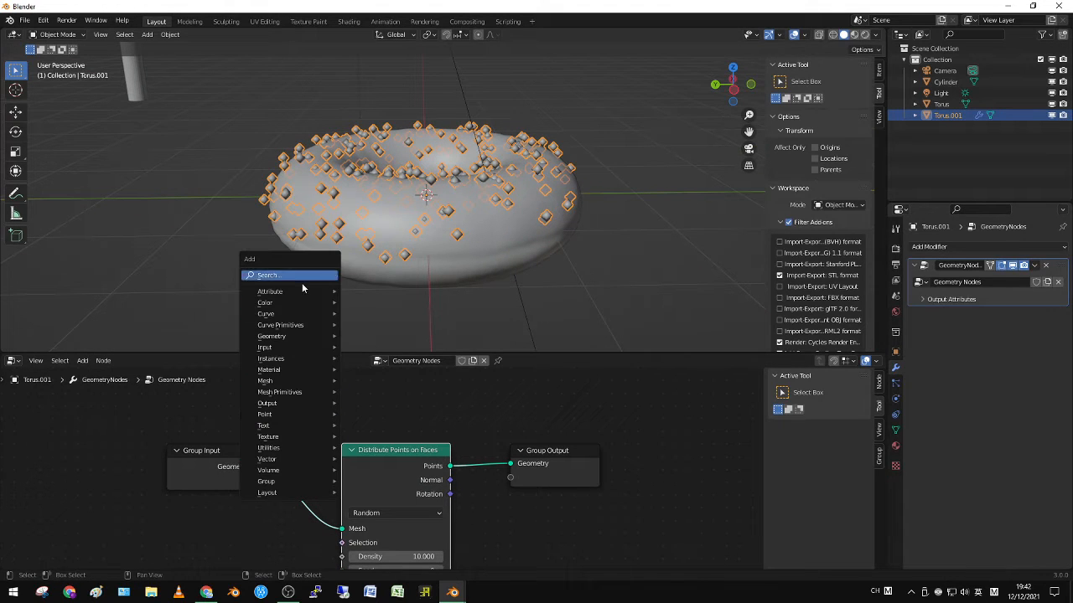
mouse_move(283, 381)
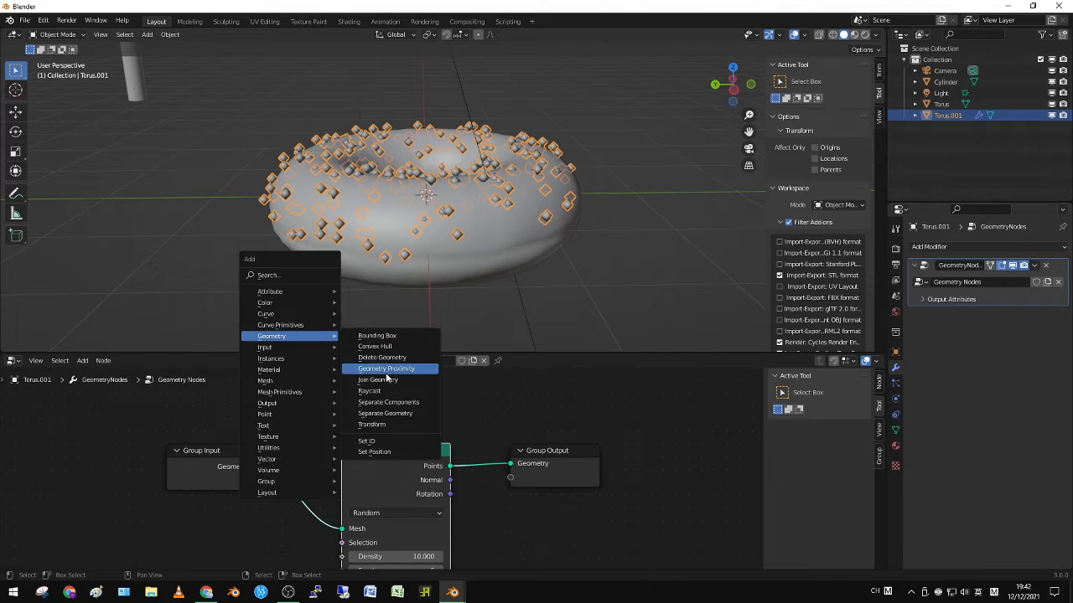
click(377, 380)
click(536, 435)
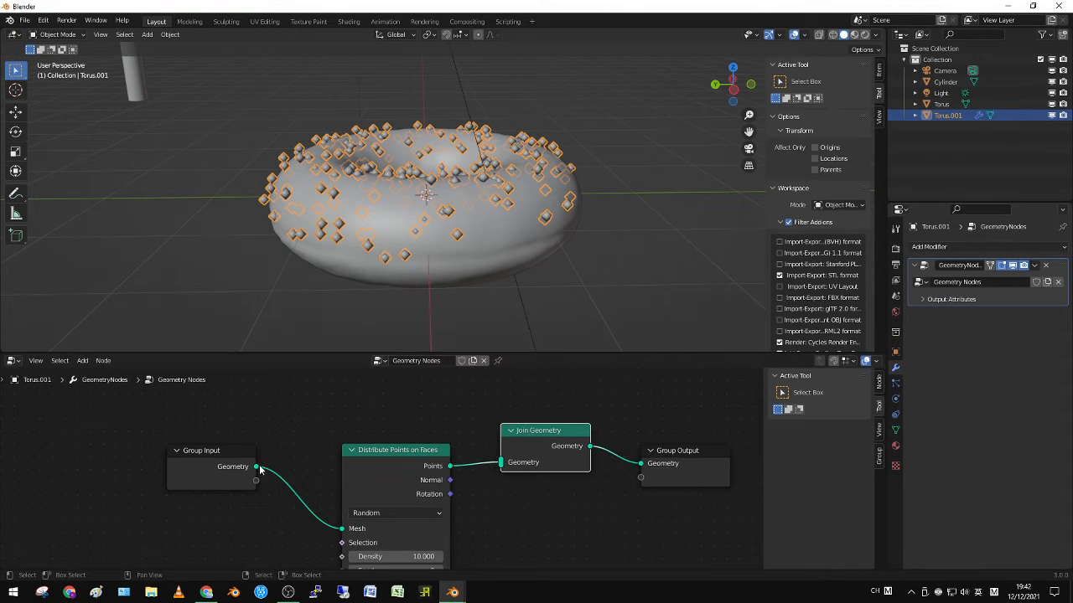
drag(282, 449, 501, 462)
Move the Distribute Points on Faces node below the link from Group Input to Join Geometry
middle_drag(360, 186, 364, 221)
scroll(398, 255, up, 2)
middle_drag(398, 254, 388, 228)
scroll(388, 233, up, 4)
scroll(388, 232, down, 6)
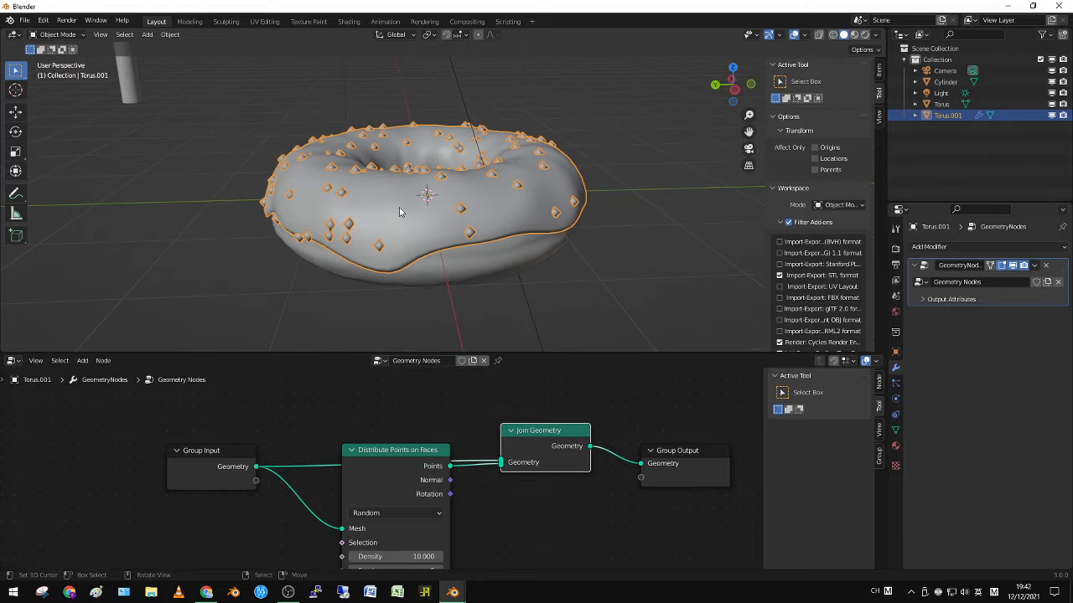
drag(395, 451, 398, 510)
middle_drag(398, 510, 405, 410)
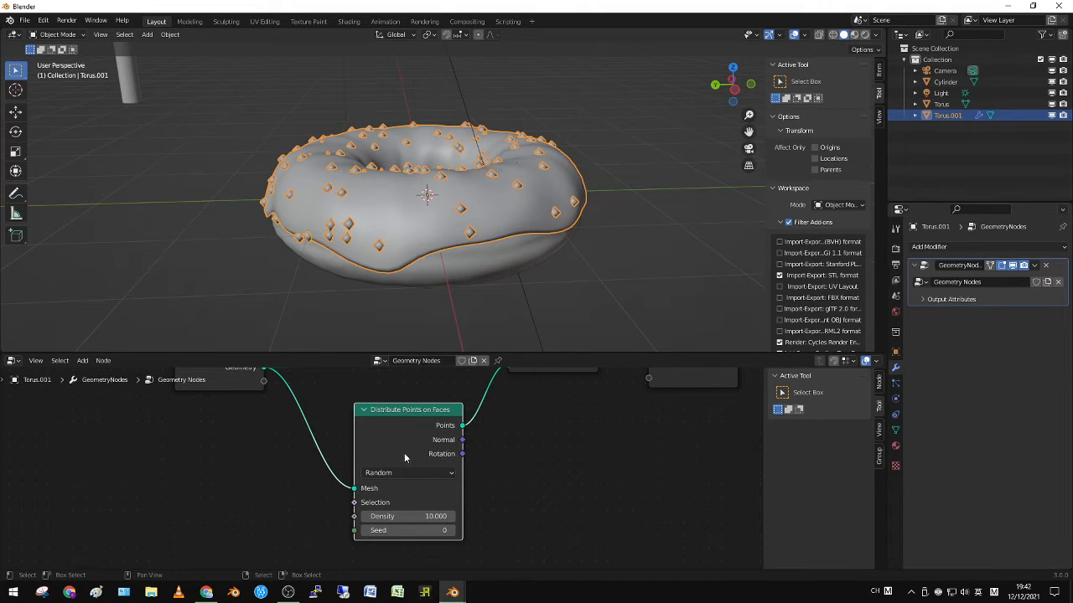
middle_drag(367, 489, 417, 541)
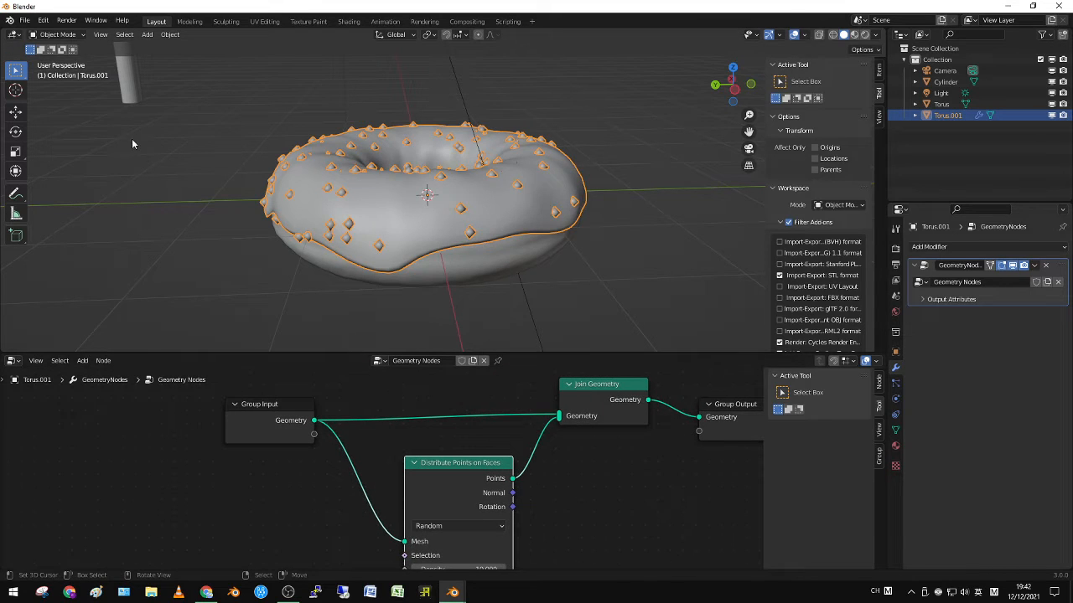
Insert an Instance on Points node between Distribute Points on Faces and Join Geometry in the icing's node tree
scroll(132, 144, down, 3)
click(270, 124)
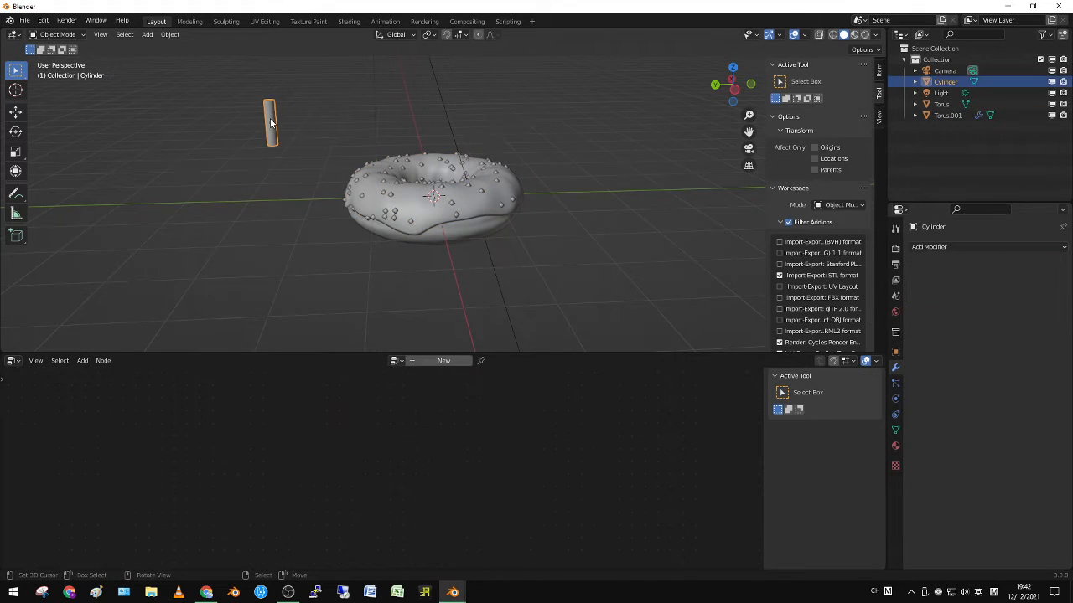
click(482, 193)
scroll(460, 214, up, 3)
middle_drag(509, 279, 505, 261)
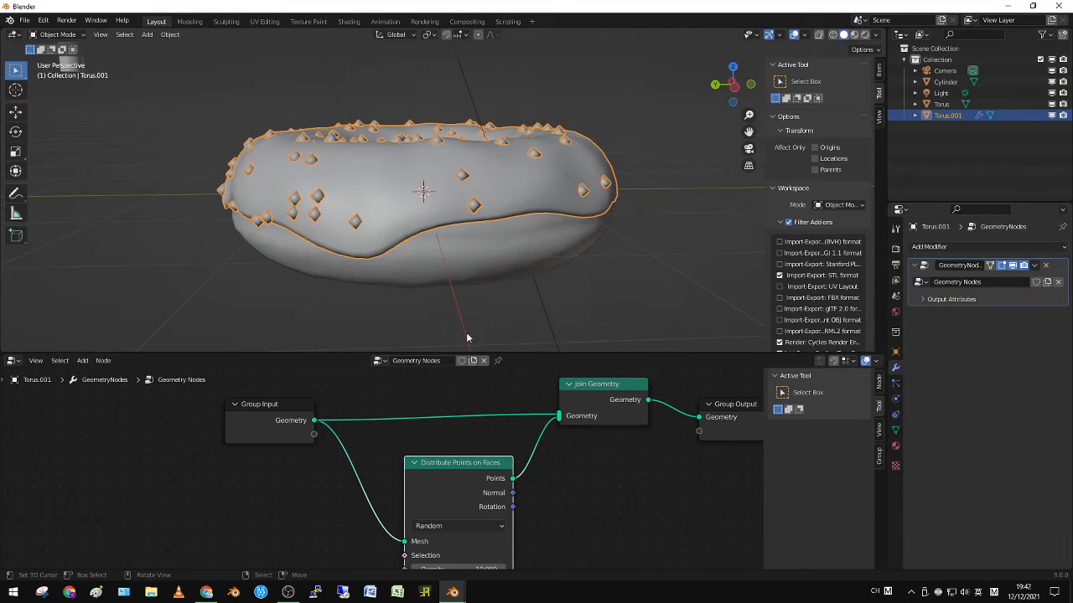
middle_drag(445, 493, 444, 481)
key(shift+a)
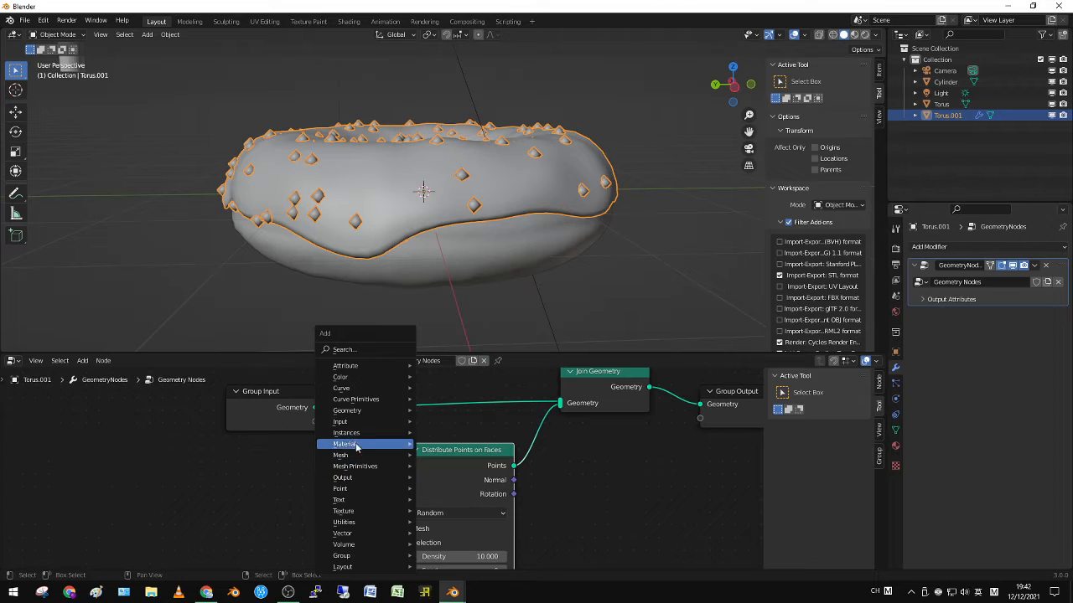
mouse_move(355, 435)
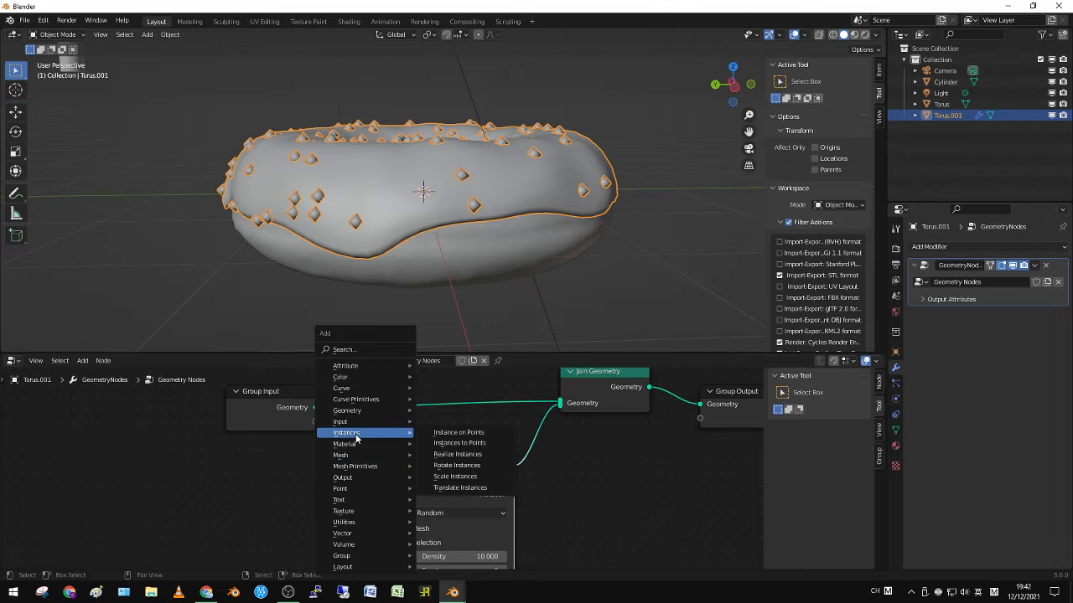
click(458, 432)
click(603, 444)
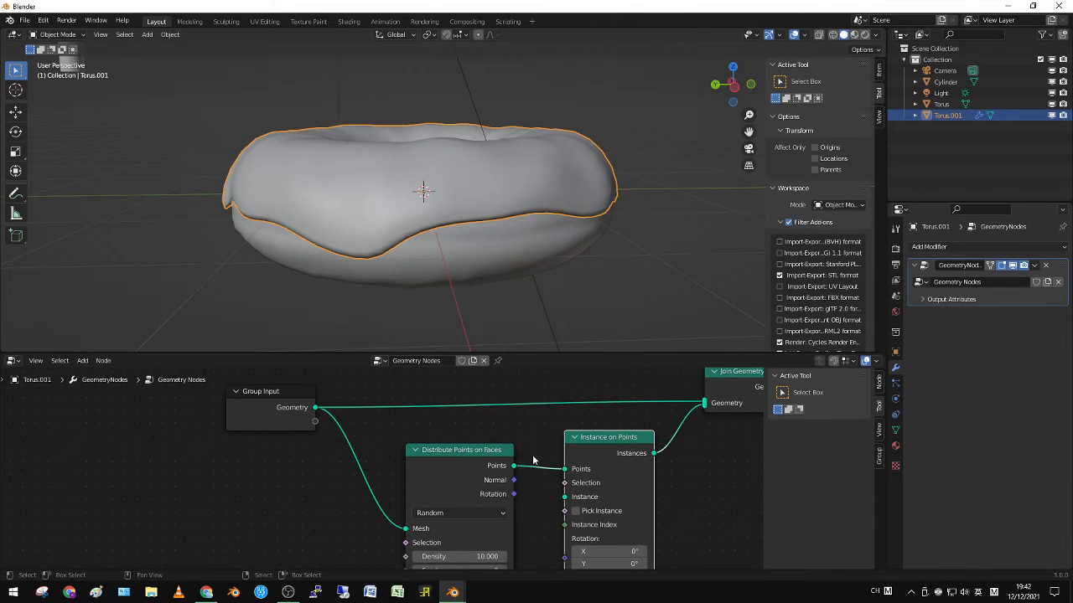
Widen the gap between the Distribute Points on Faces and Instance on Points nodes, keeping the icing selected
scroll(418, 219, down, 5)
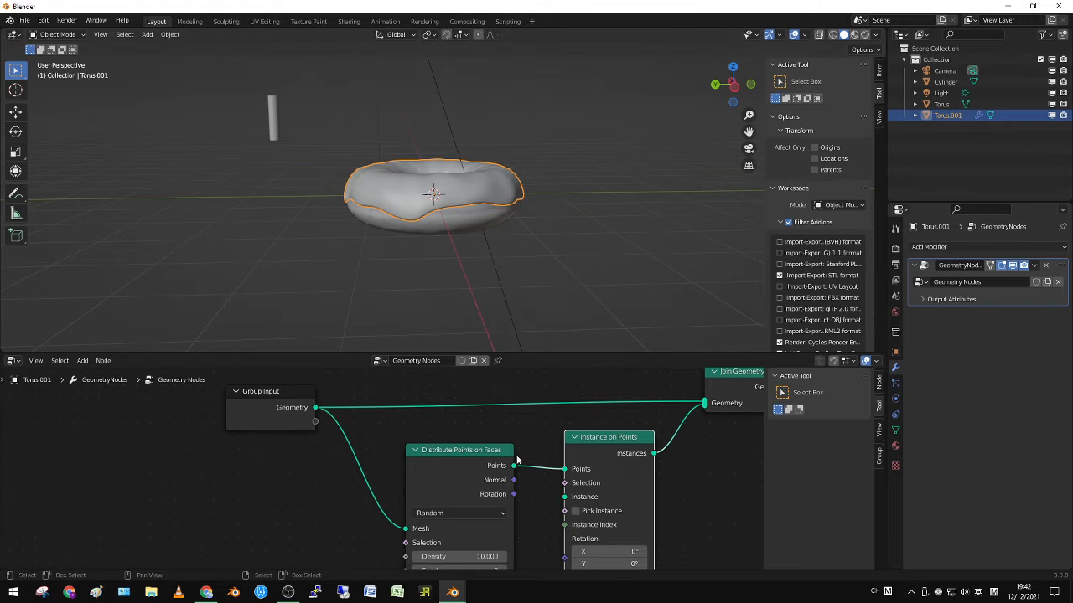
drag(486, 448, 432, 449)
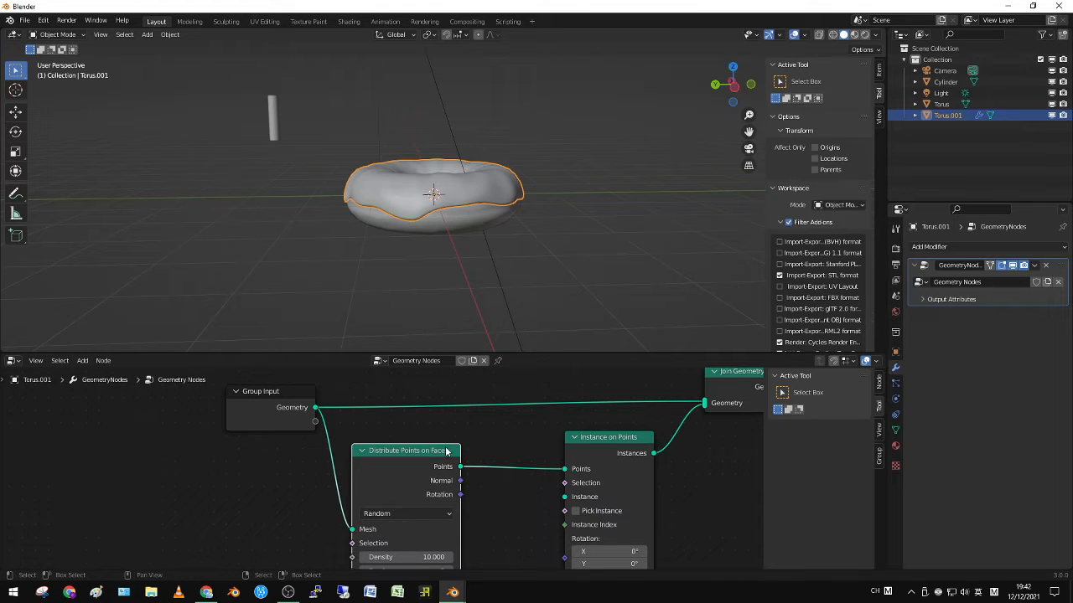
click(273, 117)
click(412, 211)
Add an Object Info node and link its Geometry output to the Instance input of Instance on Points
key(shift+a)
mouse_move(526, 503)
key(shift+a)
mouse_move(465, 452)
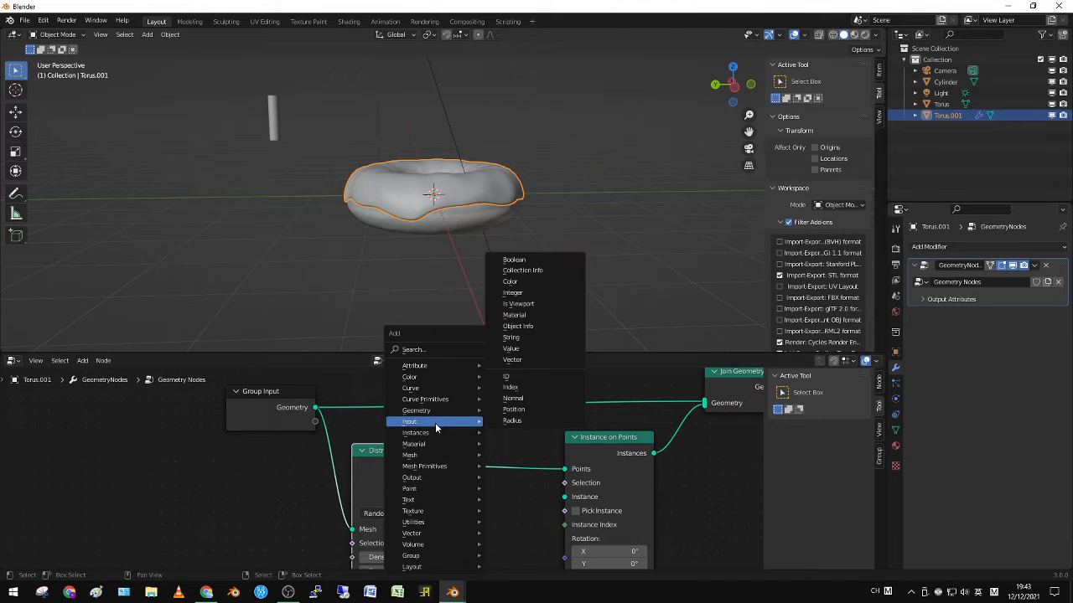
mouse_move(432, 408)
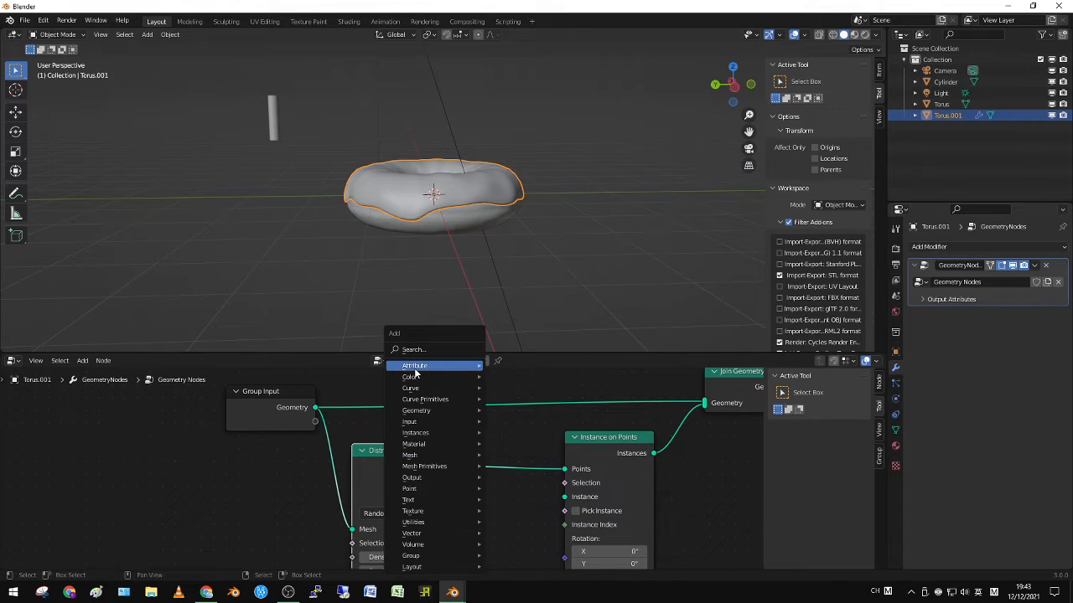
mouse_move(420, 378)
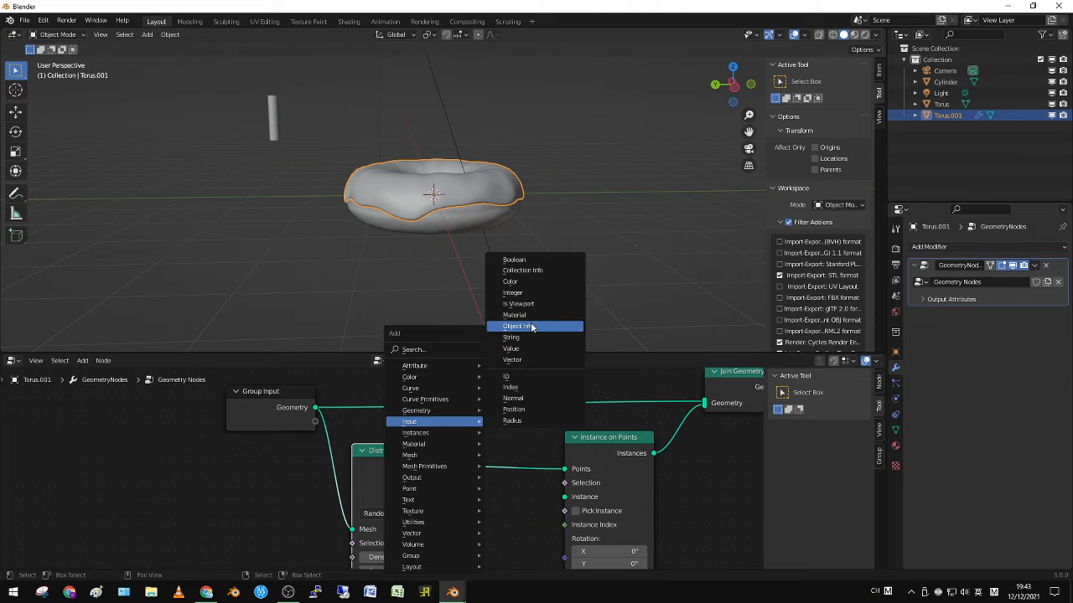
click(520, 326)
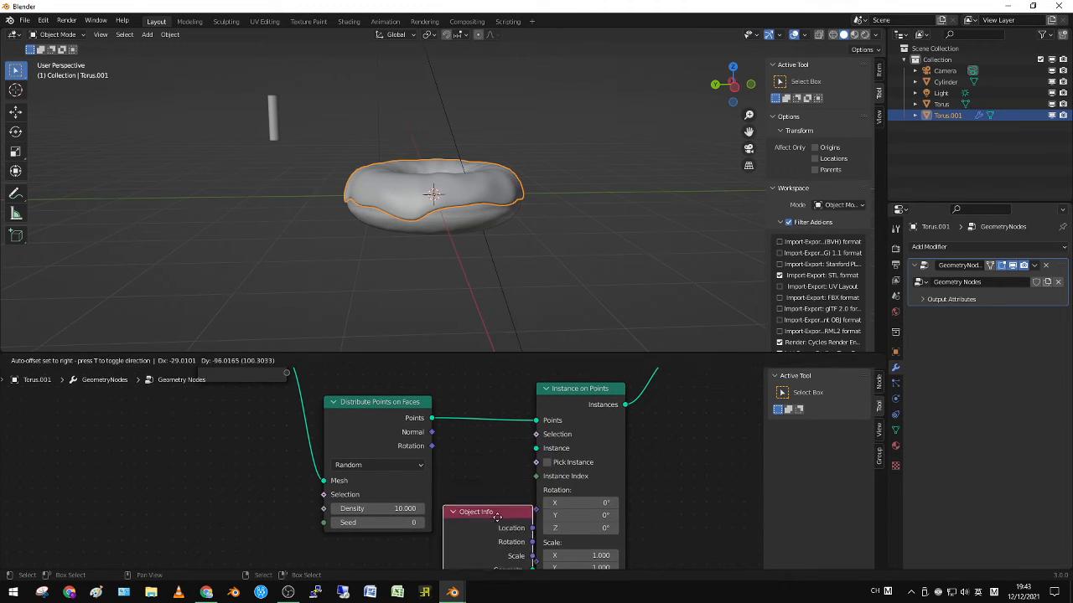
click(255, 471)
drag(292, 529, 537, 452)
Choose Cylinder as the Object Info node's object and place the node below Distribute Points on Faces
middle_drag(230, 553, 250, 471)
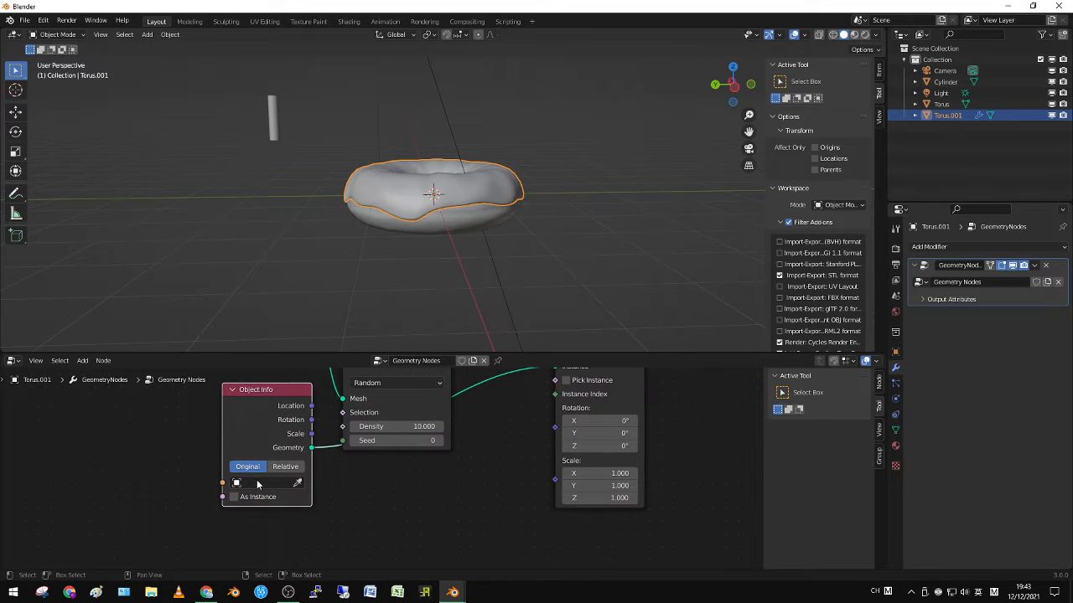
click(258, 483)
click(268, 362)
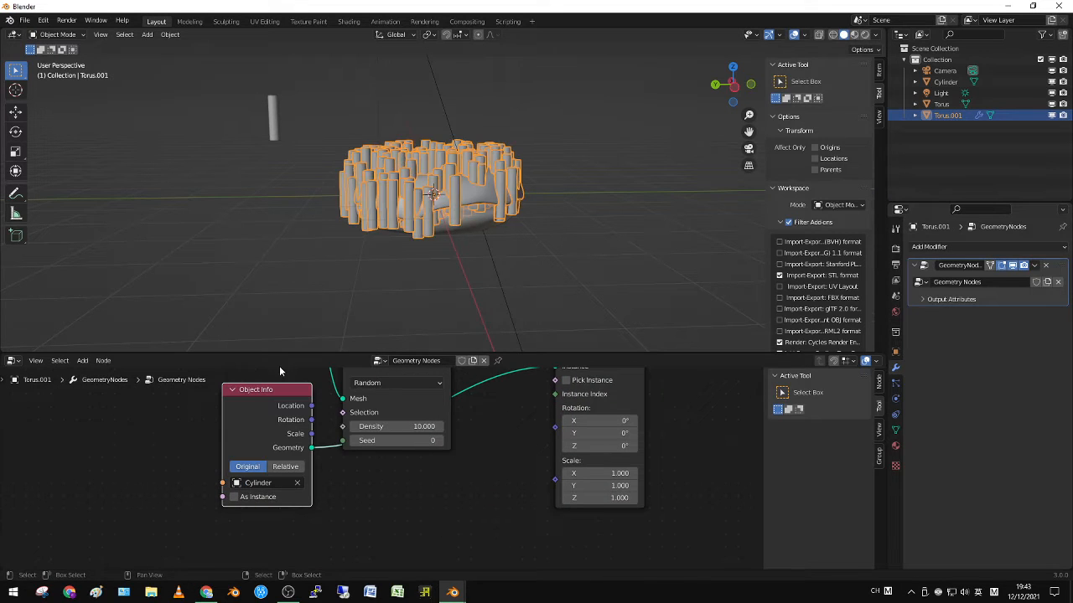
scroll(396, 191, up, 2)
scroll(397, 191, up, 2)
drag(267, 387, 395, 467)
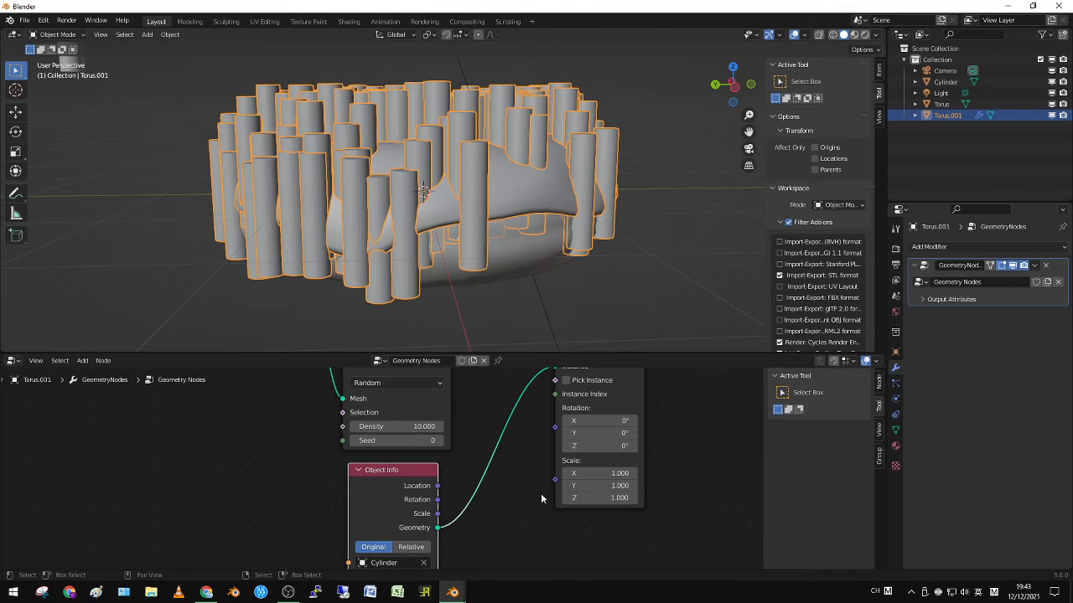
Try linking the Object Info node's Rotation output to the Rotation input of Instance on Points, and detach that link
middle_drag(522, 486, 517, 497)
drag(432, 518, 437, 516)
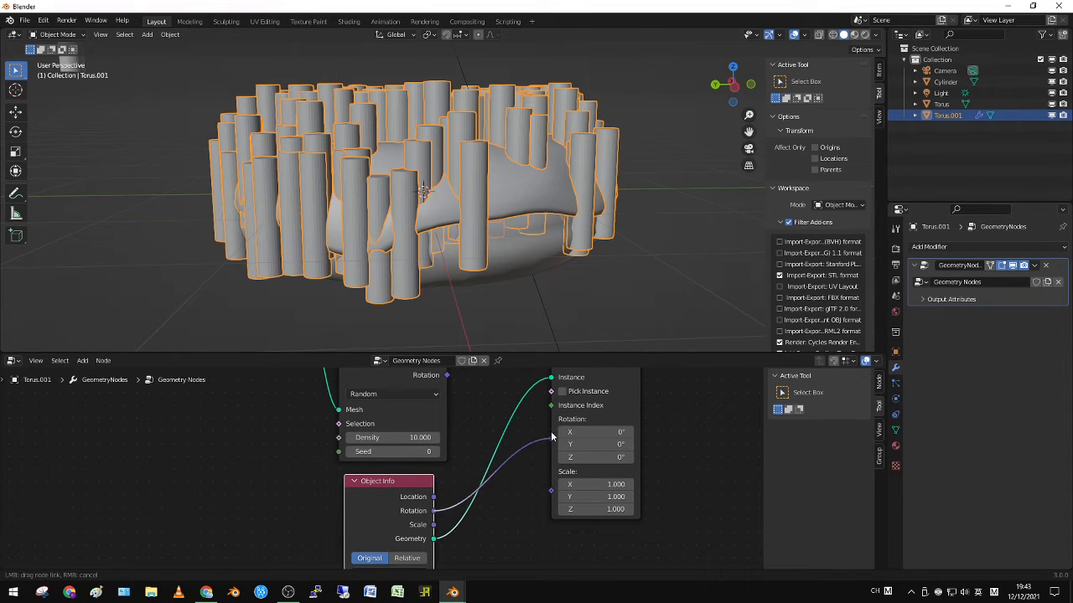
drag(553, 442, 551, 443)
middle_drag(573, 411, 563, 472)
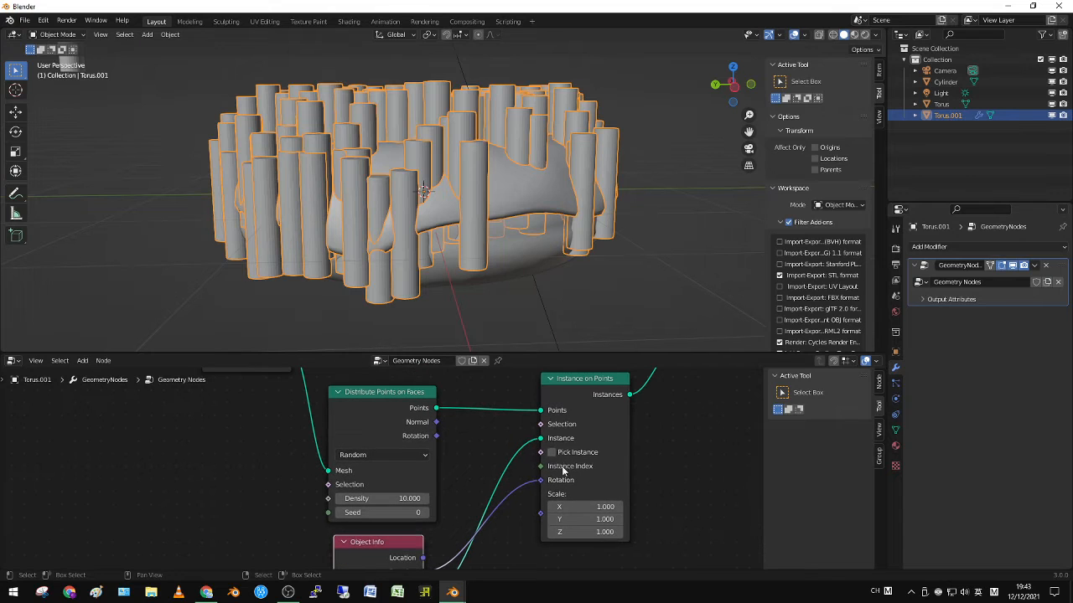
drag(541, 481, 425, 533)
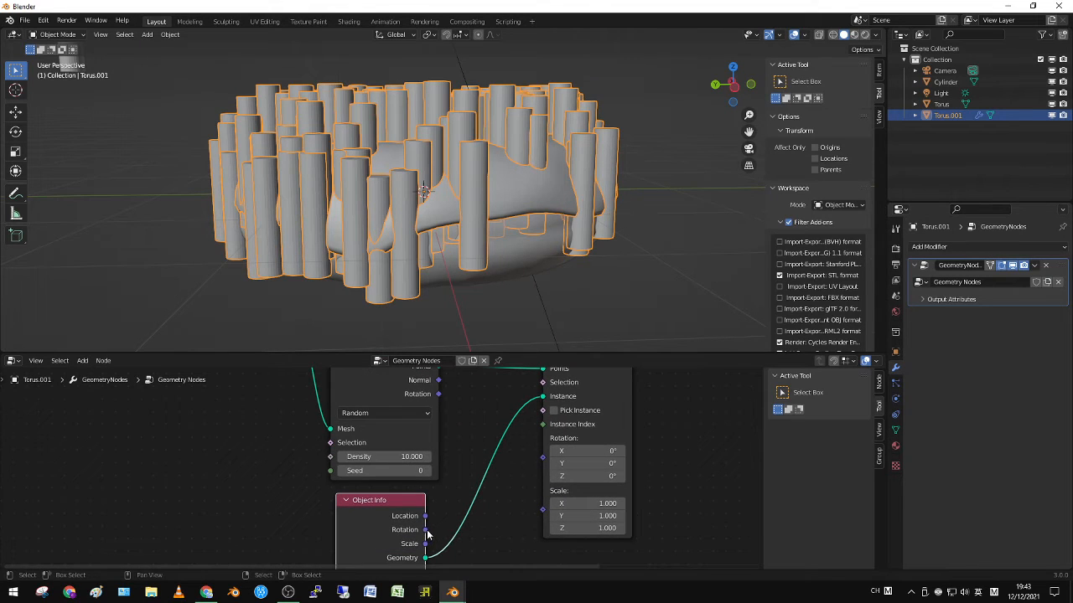
Link the Distribute Points on Faces node's Rotation output to the Rotation input of Instance on Points
middle_drag(538, 467, 529, 533)
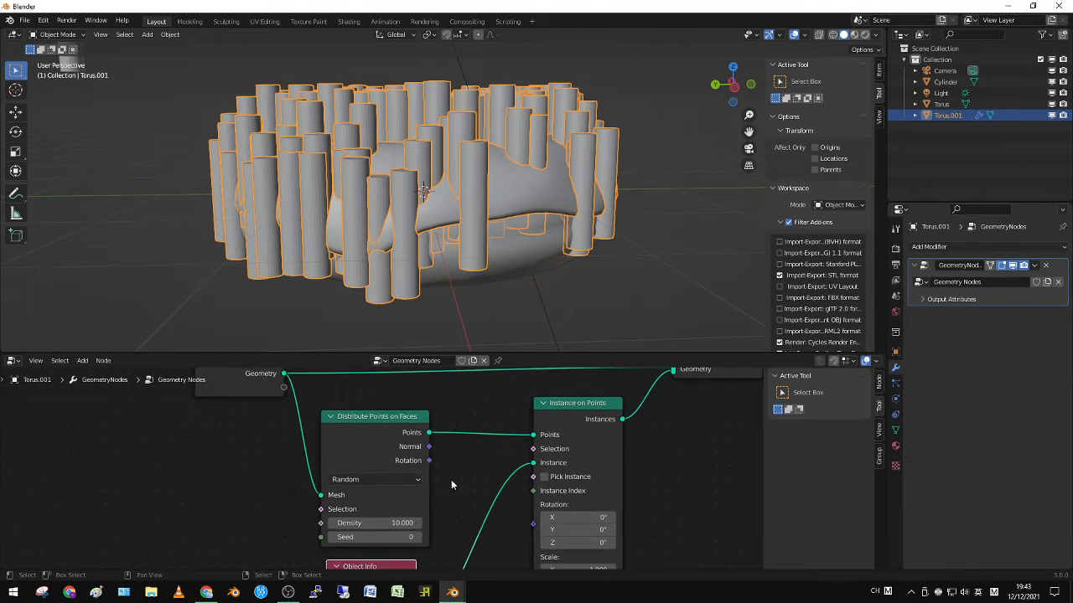
drag(430, 463, 533, 505)
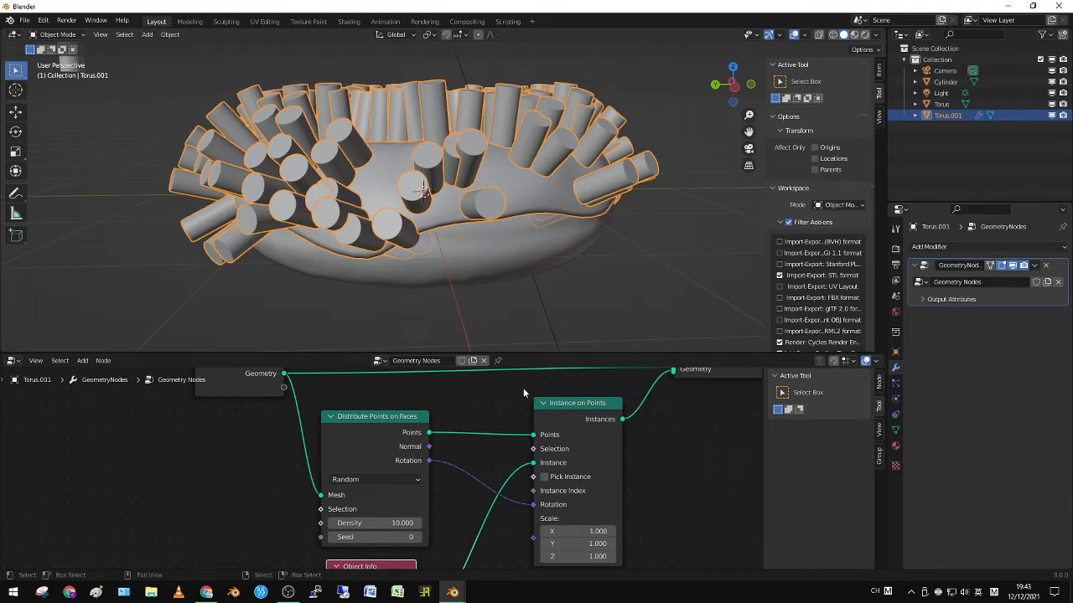
middle_drag(503, 327, 489, 245)
middle_drag(300, 276, 324, 205)
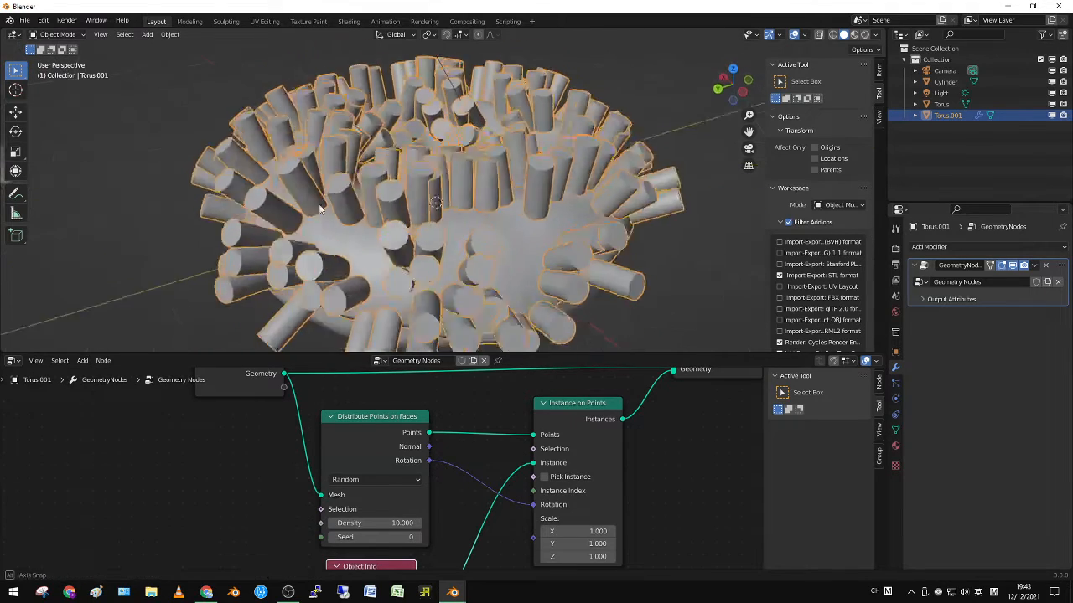
Scale the source cylinder's whole mesh down in Edit Mode in two passes to shrink the sprinkles, and return to Object Mode
scroll(323, 205, down, 3)
click(231, 128)
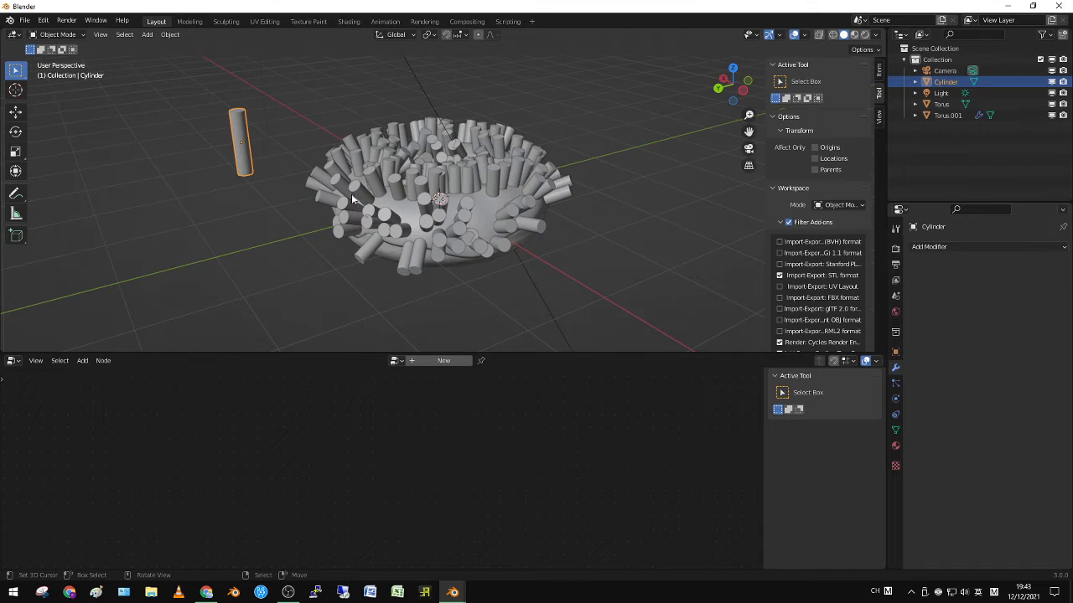
scroll(351, 194, up, 3)
scroll(402, 205, down, 5)
middle_drag(461, 197, 394, 220)
key(Tab)
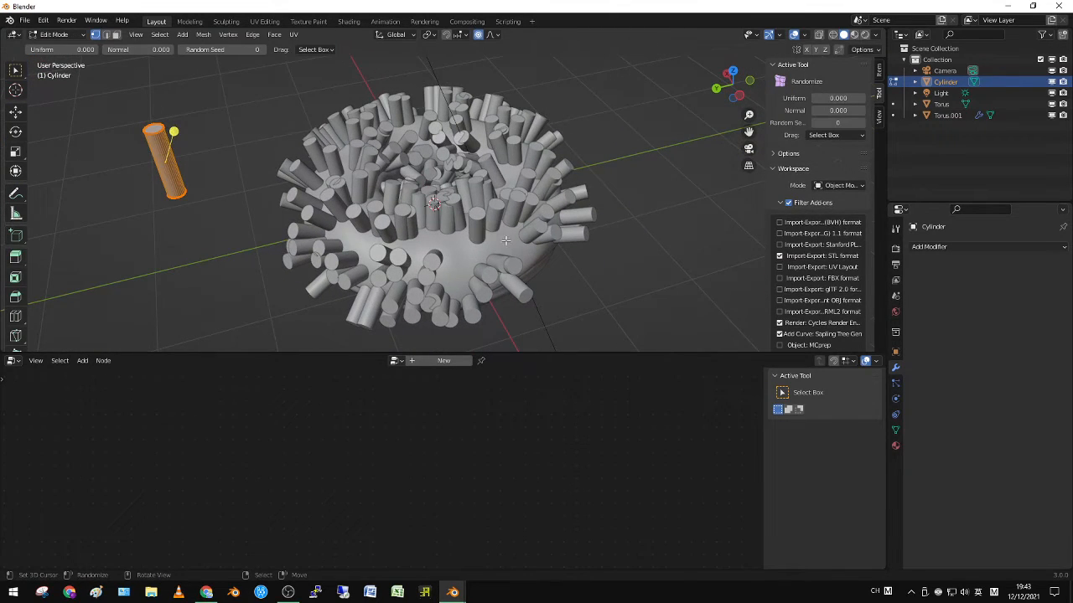
key(s)
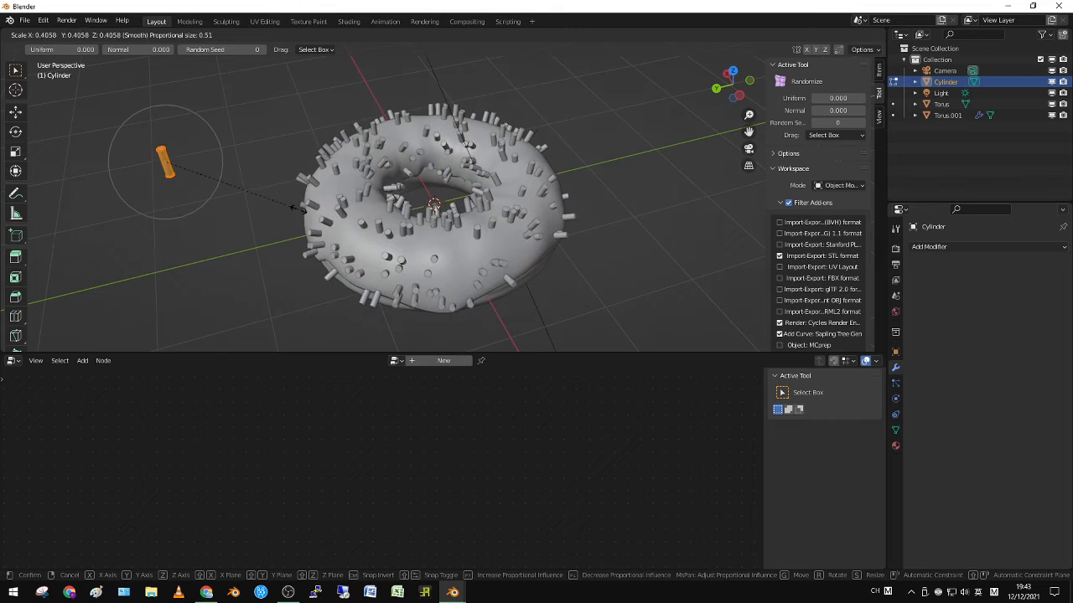
click(256, 203)
middle_drag(256, 204, 256, 201)
key(s)
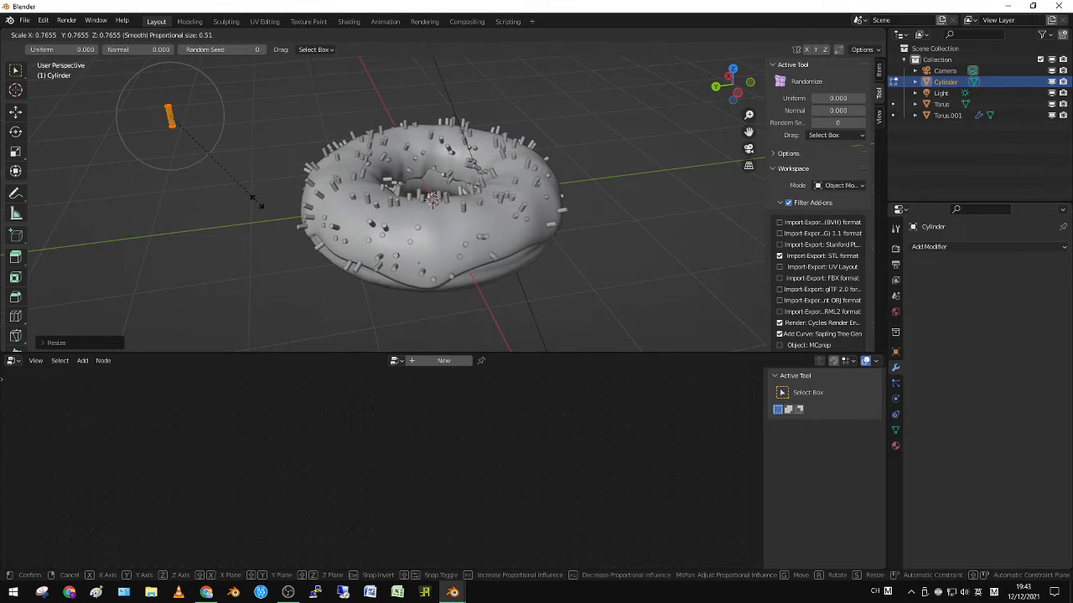
click(276, 203)
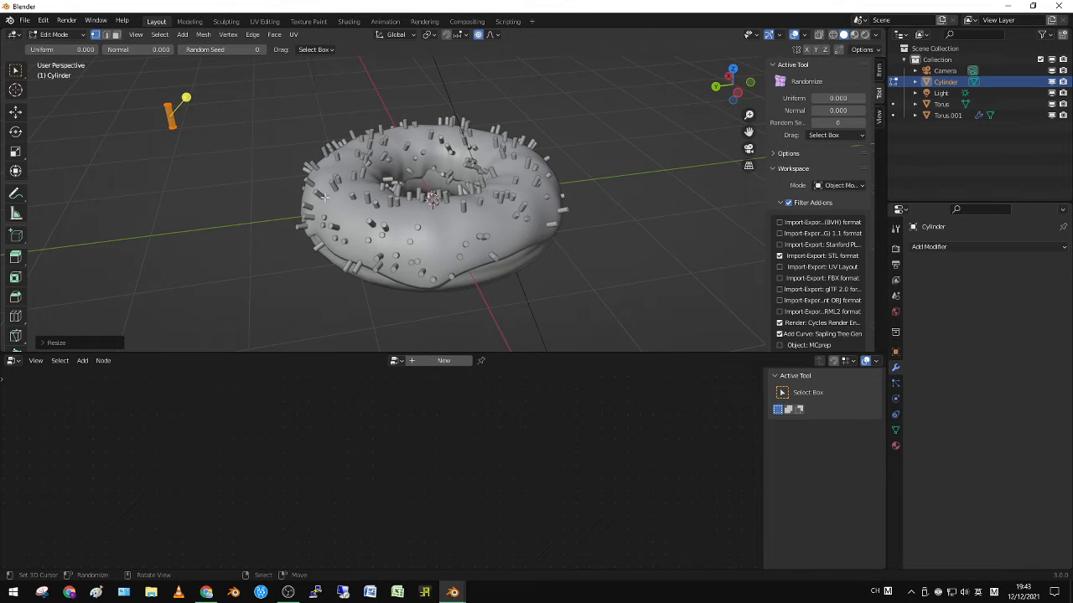
key(Tab)
Select the icing and move its Distribute Points on Faces node farther away from Instance on Points
click(368, 200)
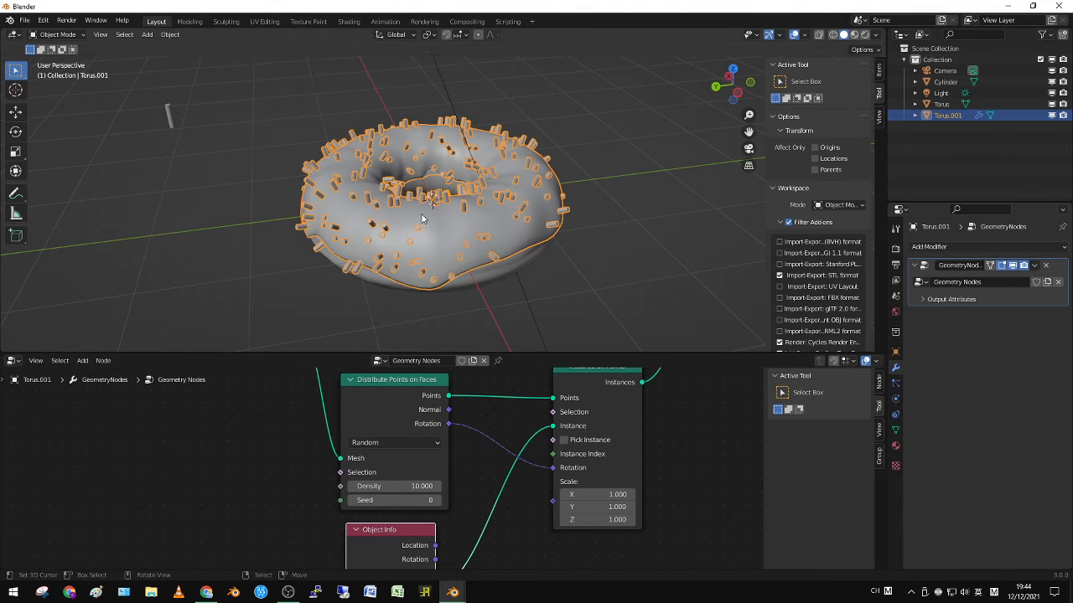
scroll(489, 216, up, 4)
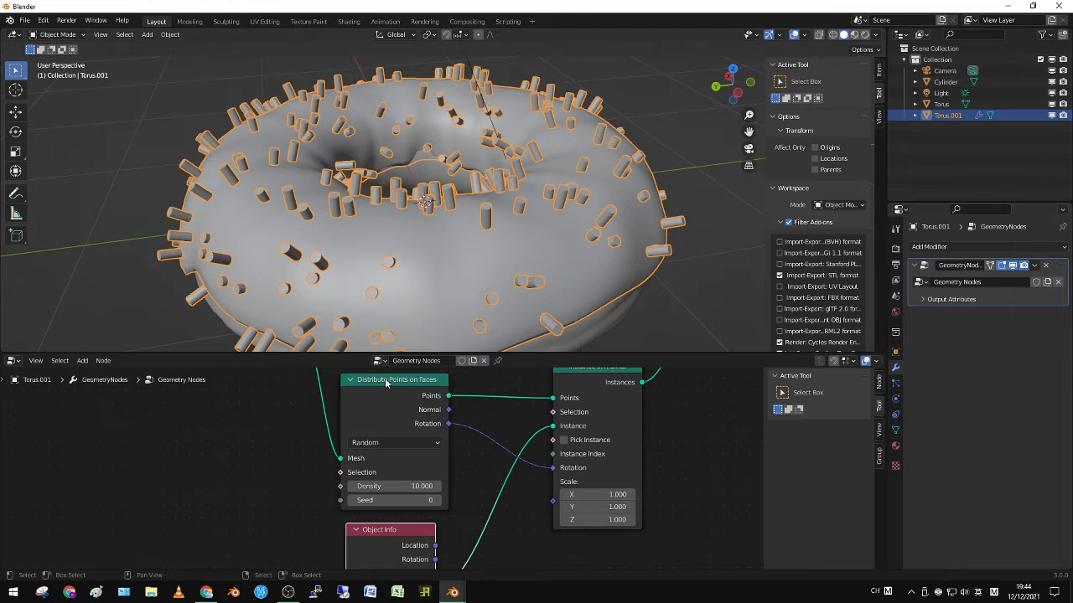
drag(385, 383, 254, 396)
middle_drag(627, 484, 633, 507)
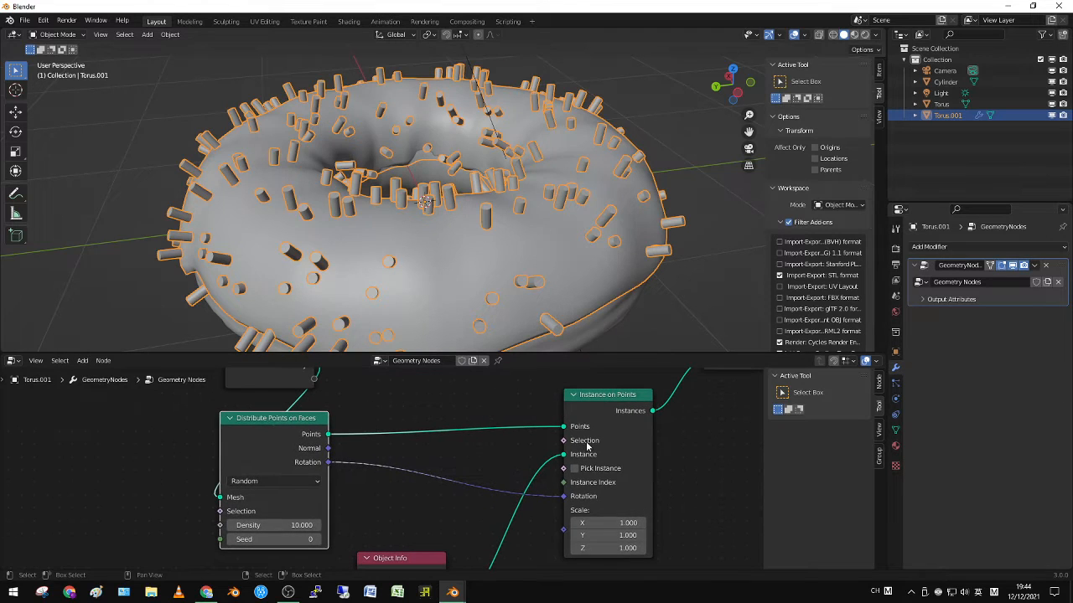
middle_drag(444, 245, 482, 286)
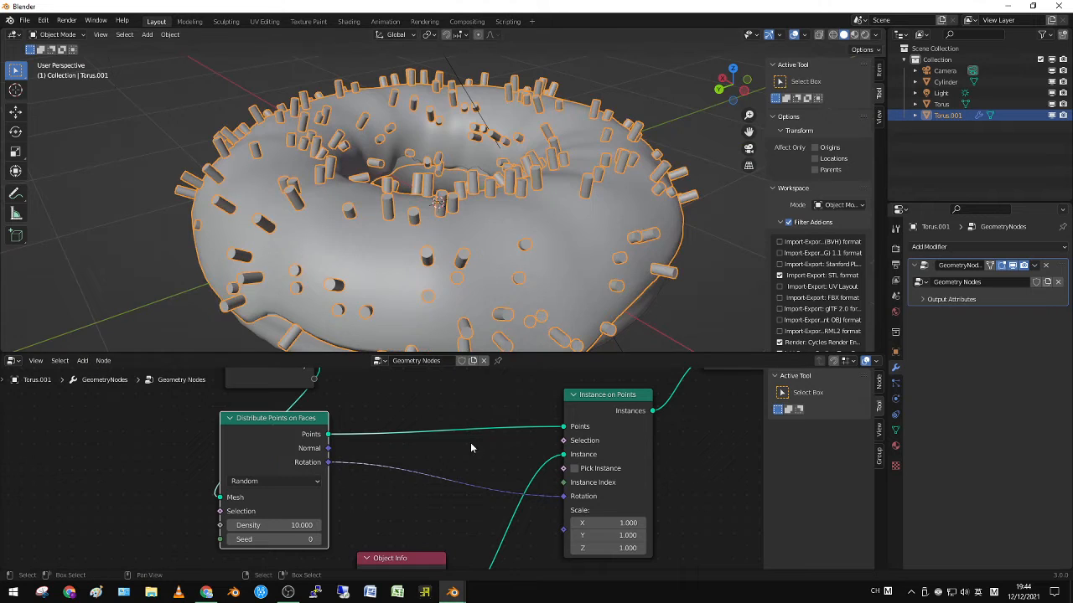
Add a Rotate Euler node between Distribute Points on Faces and Instance on Points, moving the Object Info node aside
key(shift+a)
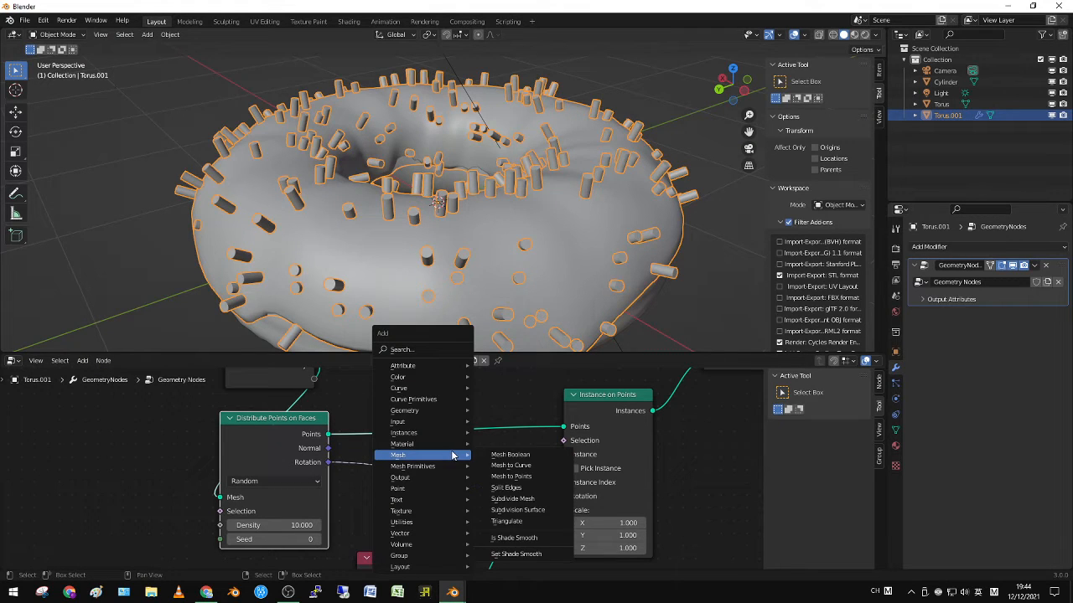
mouse_move(415, 494)
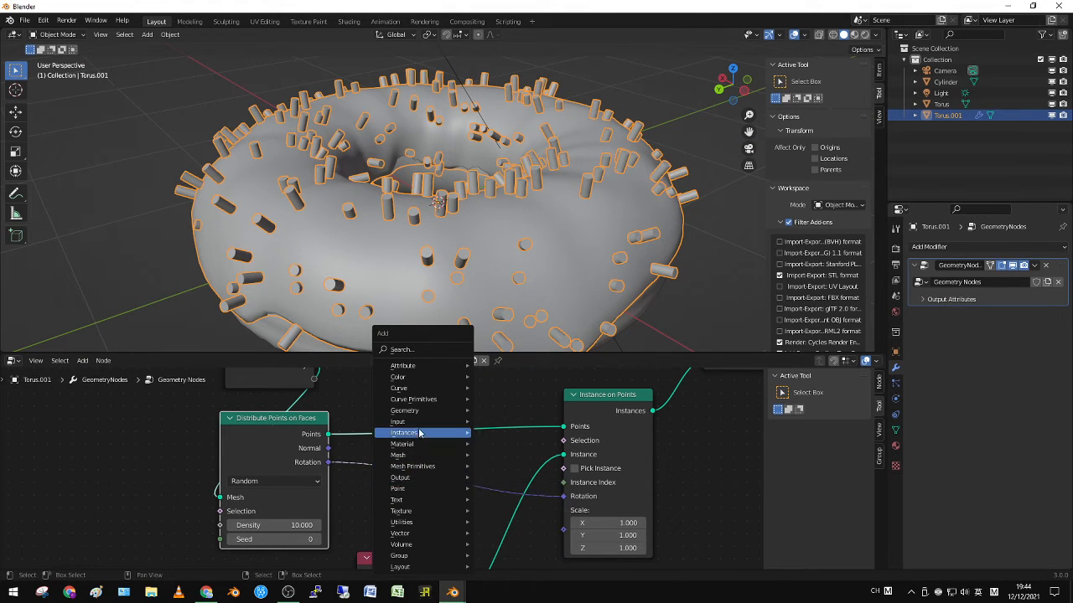
mouse_move(420, 535)
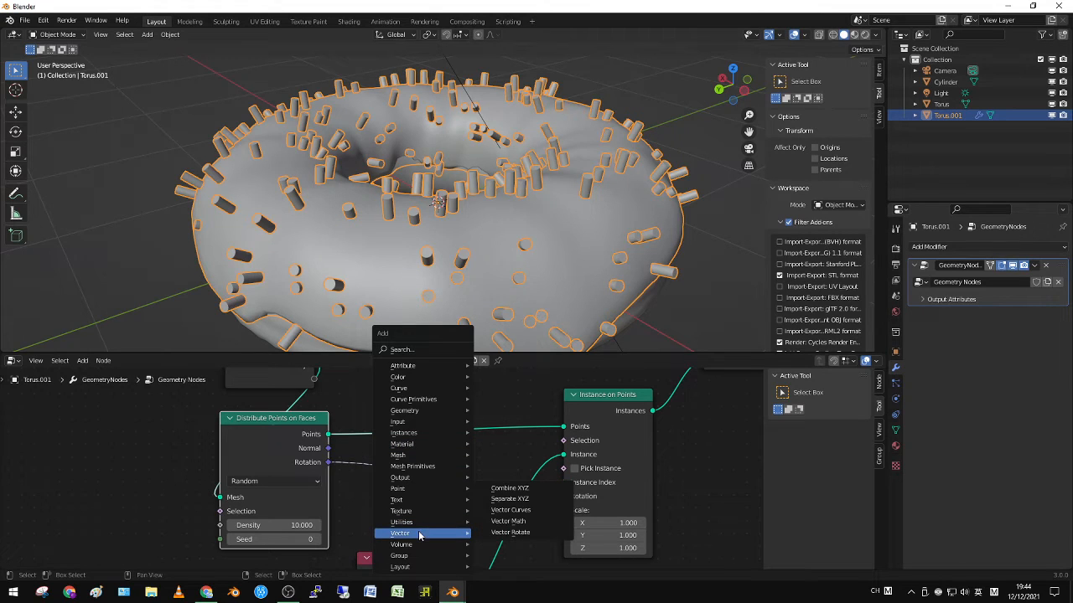
click(410, 351)
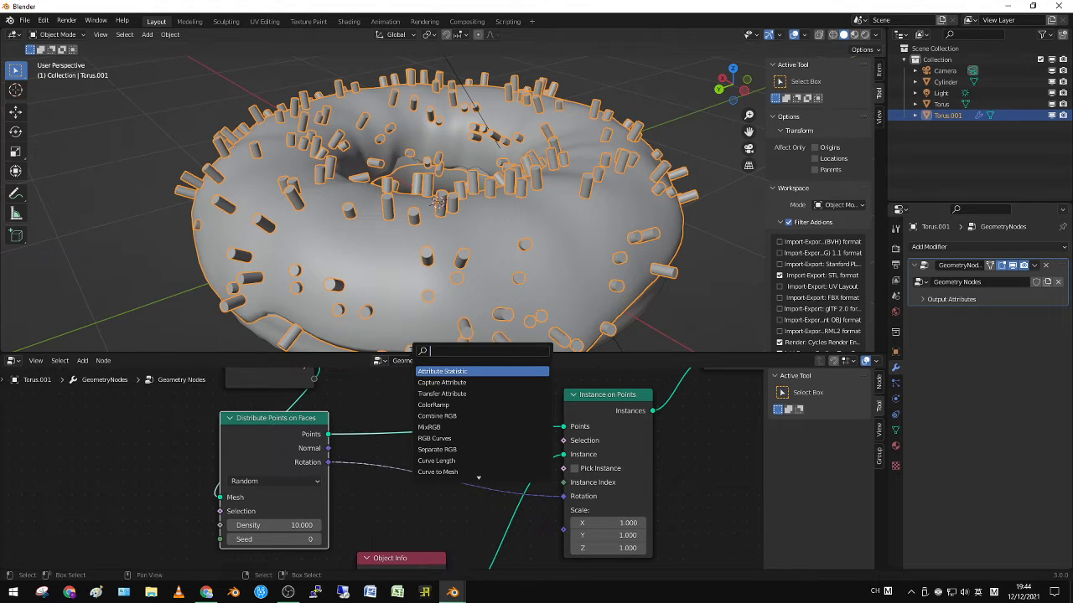
text(rota)
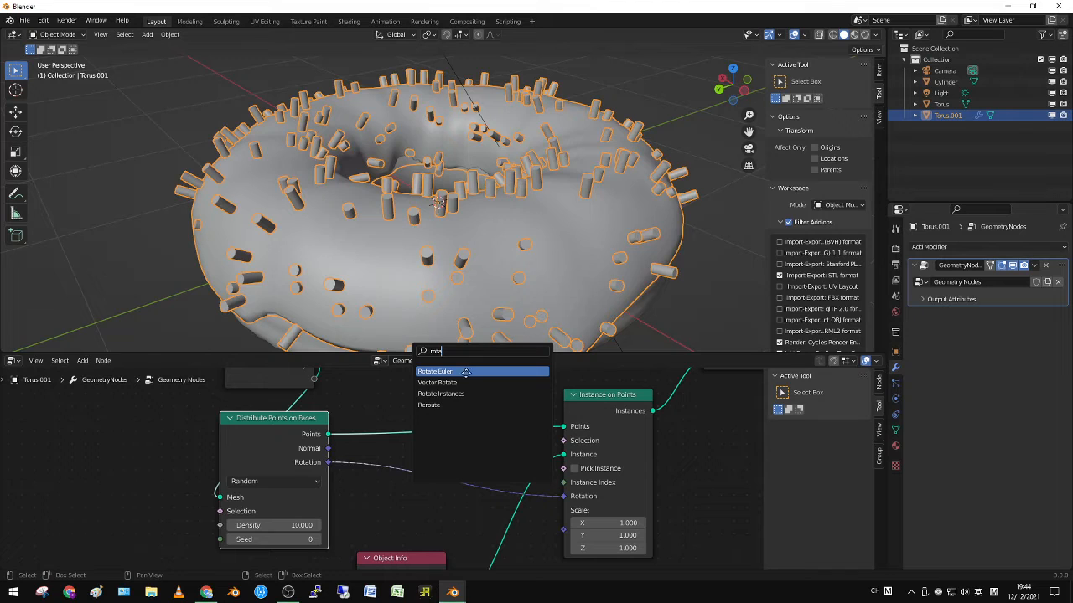
click(466, 372)
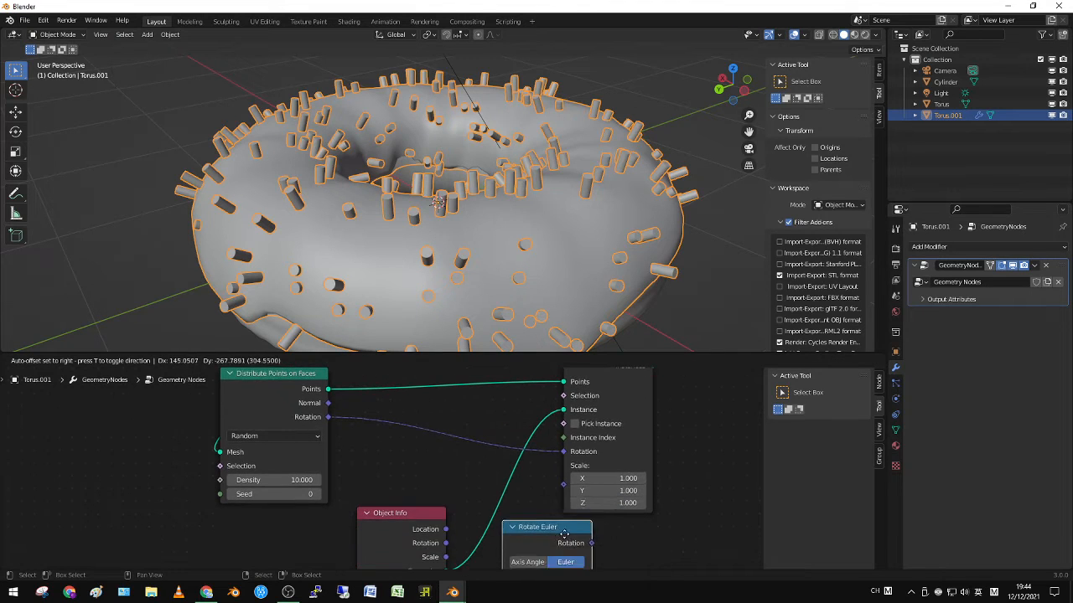
click(438, 525)
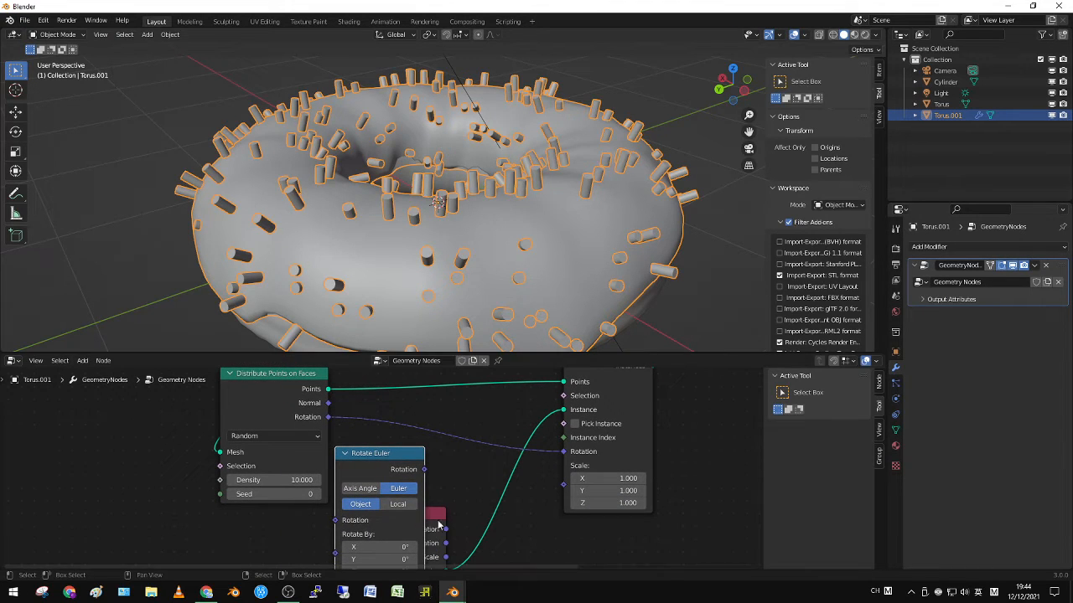
drag(440, 515, 555, 533)
drag(390, 463, 442, 465)
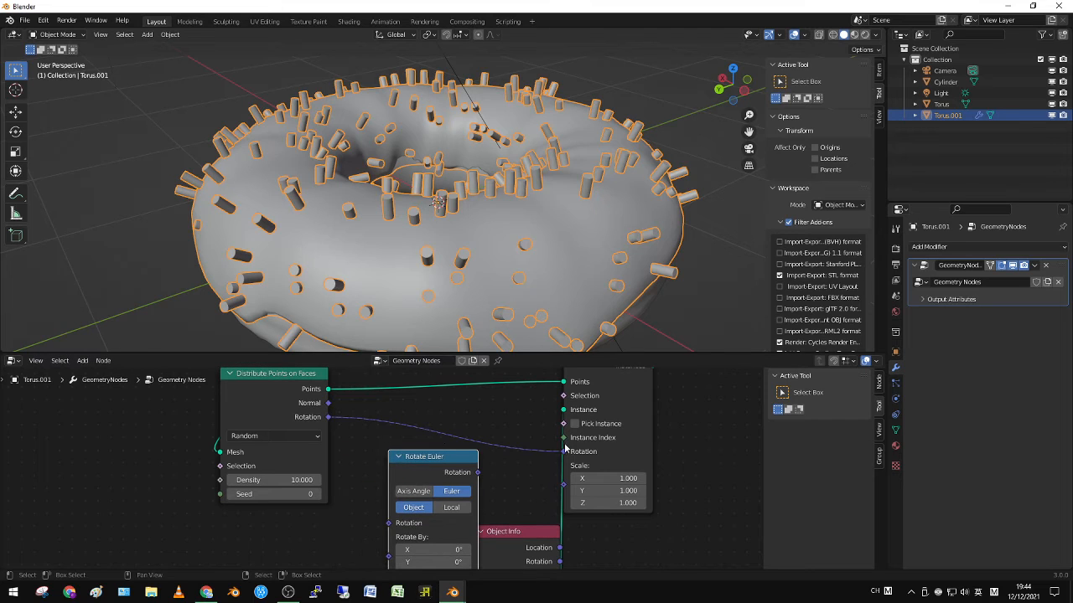
Reroute the Distribute Points on Faces Rotation link through Rotate Euler into the Rotation input of Instance on Points
drag(563, 454, 526, 454)
drag(390, 523, 388, 523)
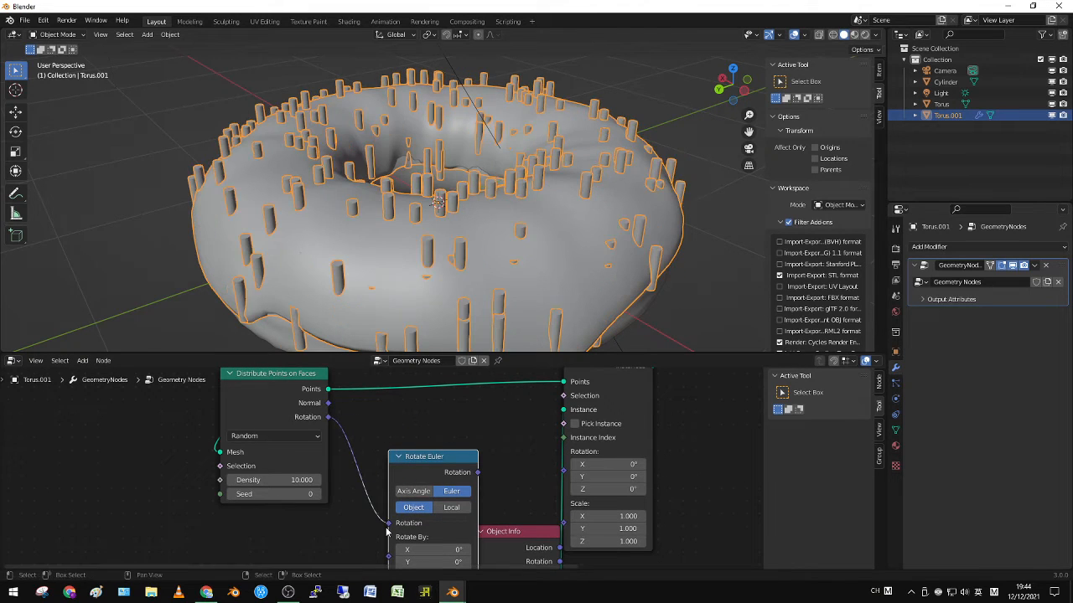
drag(477, 472, 568, 471)
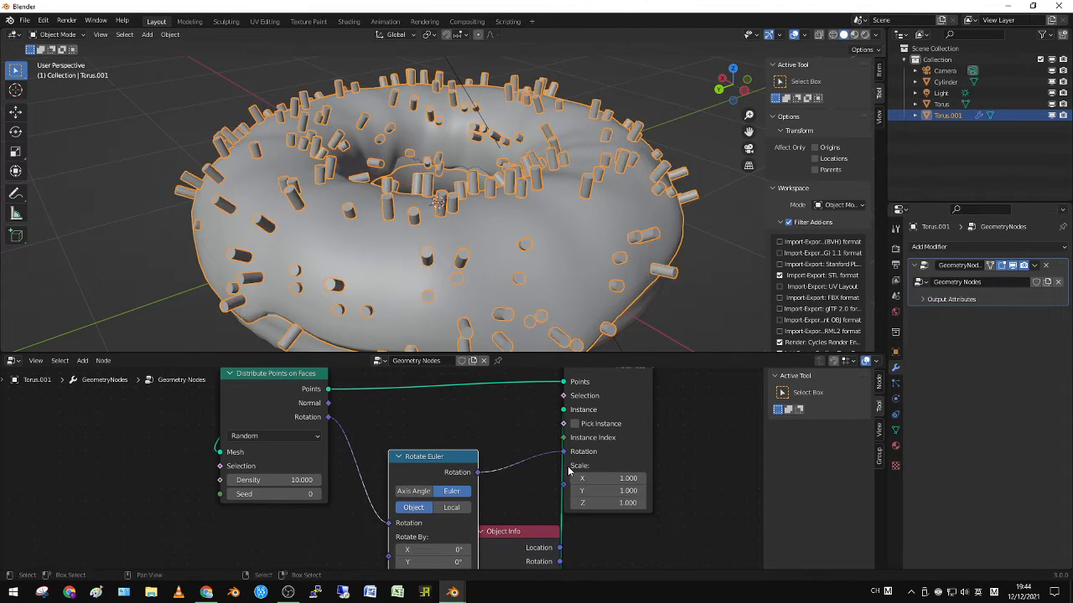
Try changing the Rotate Euler node's Z rotation, and cancel the change
middle_drag(466, 443, 468, 372)
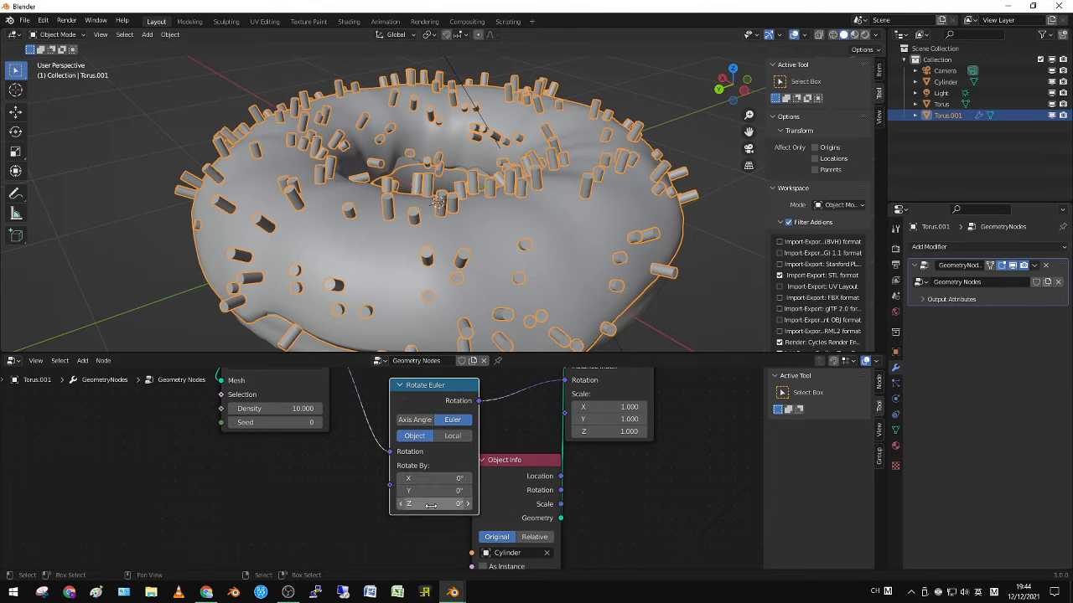
drag(431, 504, 501, 503)
key(Escape)
Rotate the source cylinder's mesh 90° about the X axis in Edit Mode, and reselect the icing in Object Mode
scroll(364, 245, down, 3)
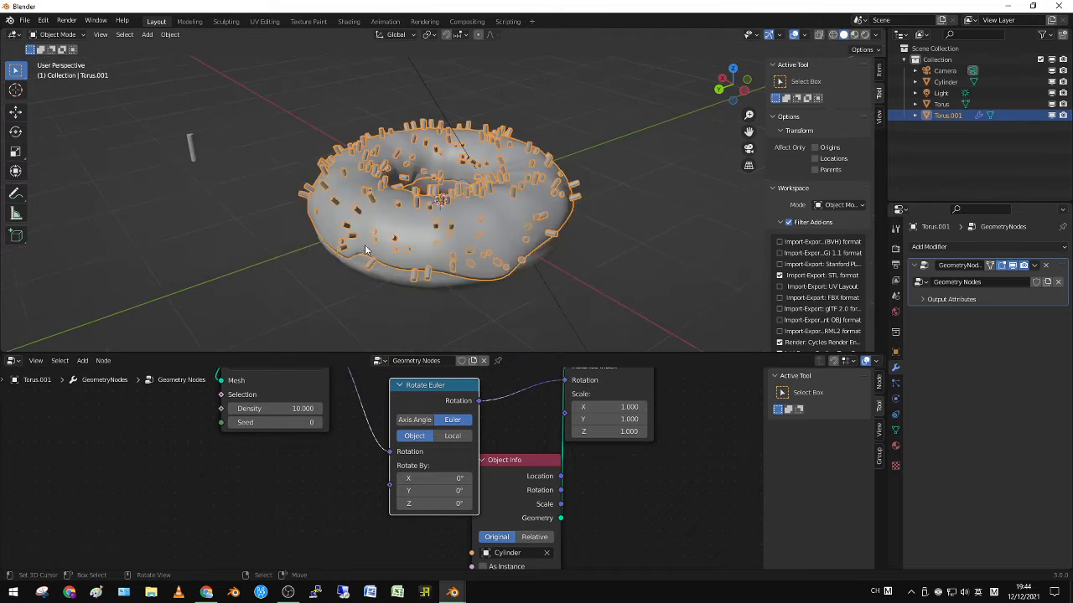
middle_drag(364, 245, 377, 225)
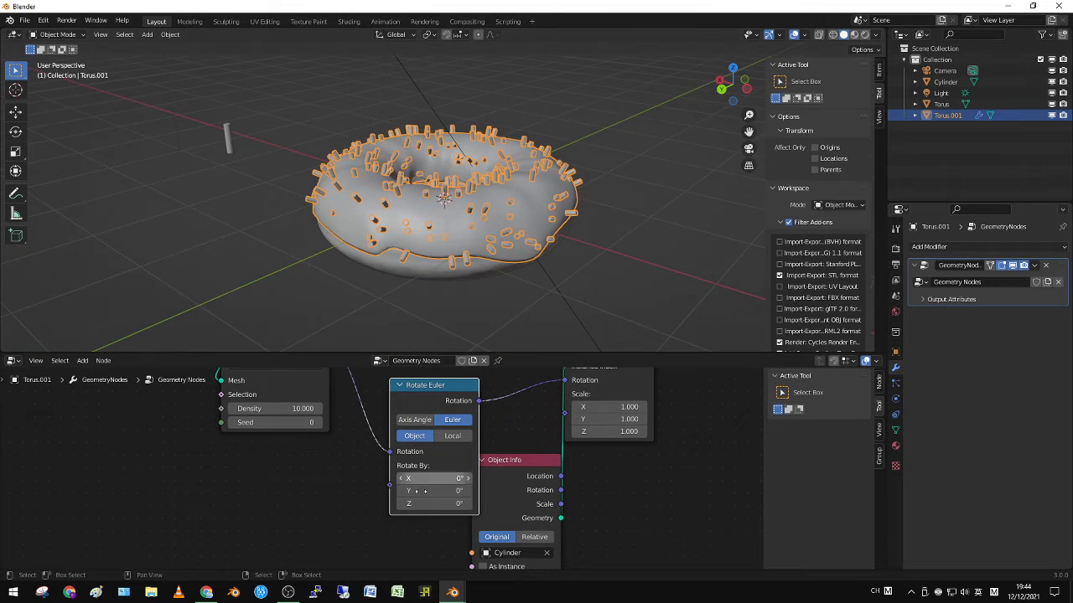
click(226, 139)
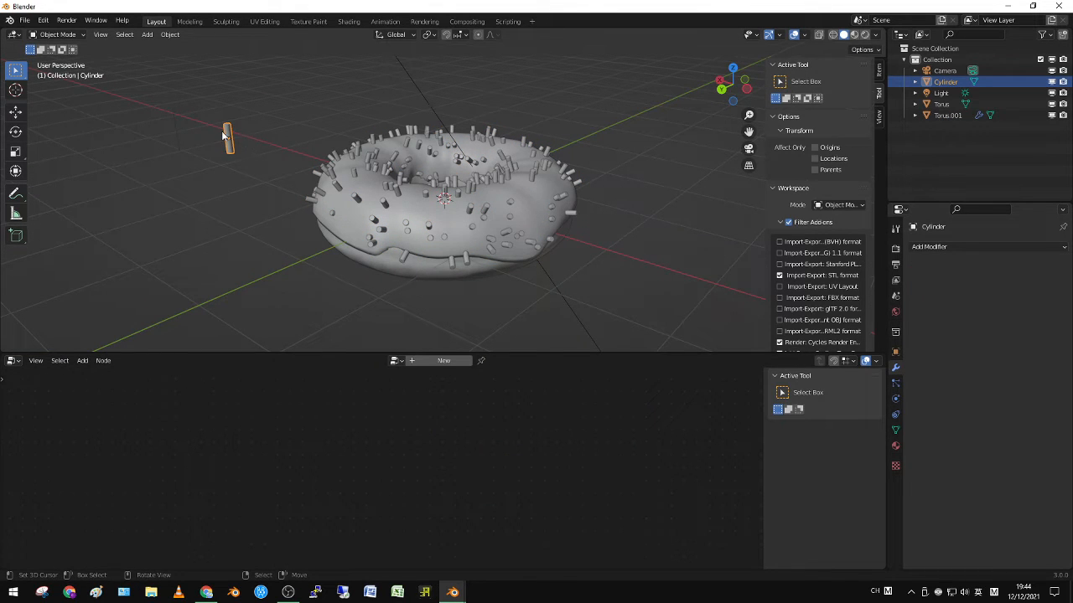
key(Tab)
text(rx)
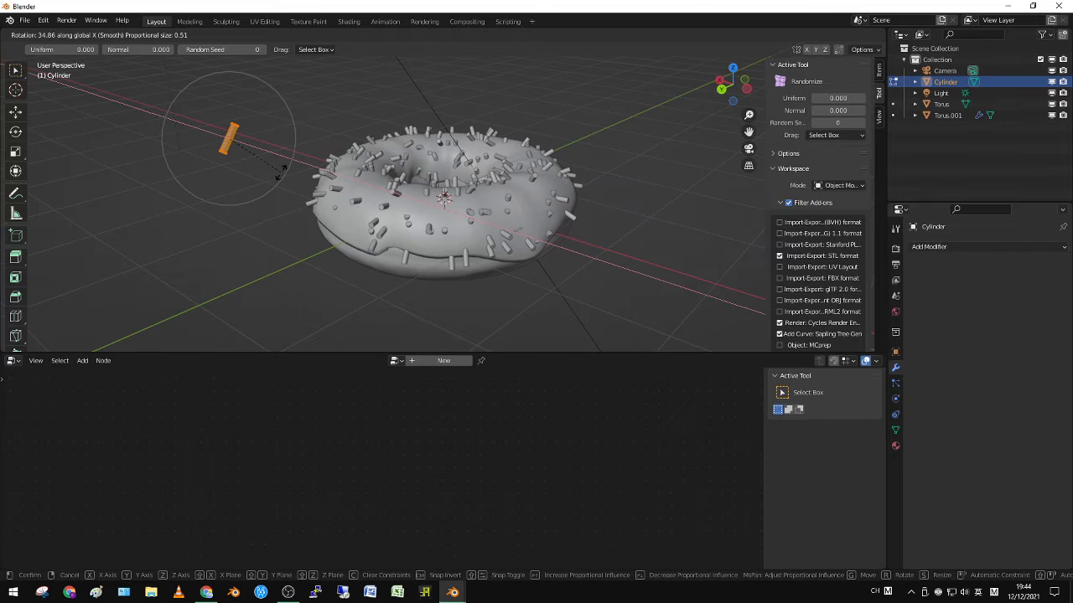
text(90)
key(Return)
key(Tab)
scroll(391, 207, up, 3)
mouse_move(391, 207)
middle_down()
mouse_move(450, 260)
mouse_move(407, 214)
middle_up()
click(449, 262)
middle_drag(502, 208, 460, 475)
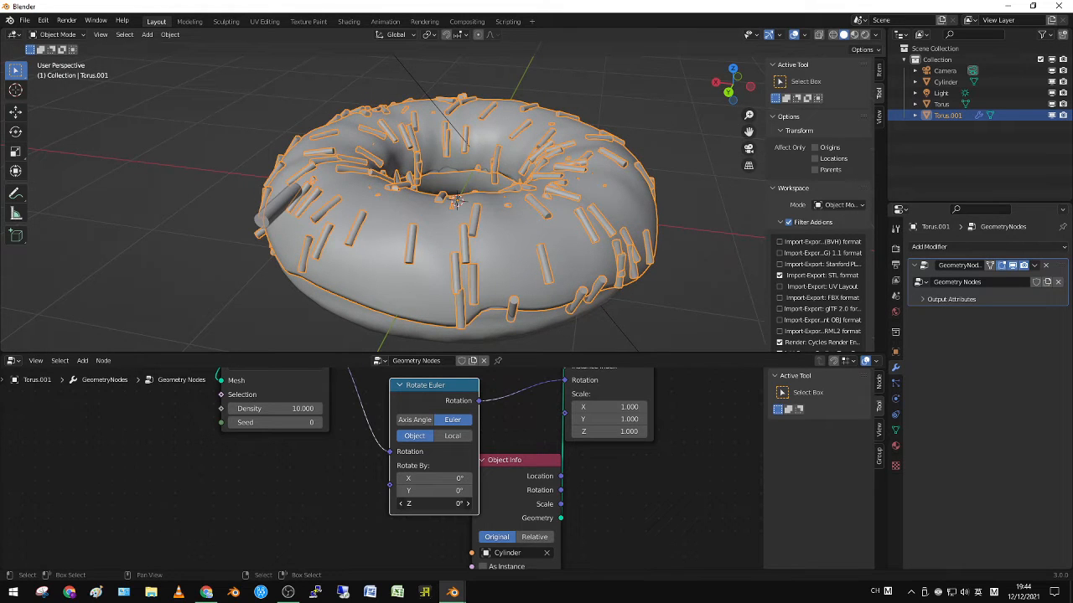
Try turning the flattened sprinkles with the Rotate Euler node's Z value, and cancel the change
drag(433, 503, 358, 503)
key(Escape)
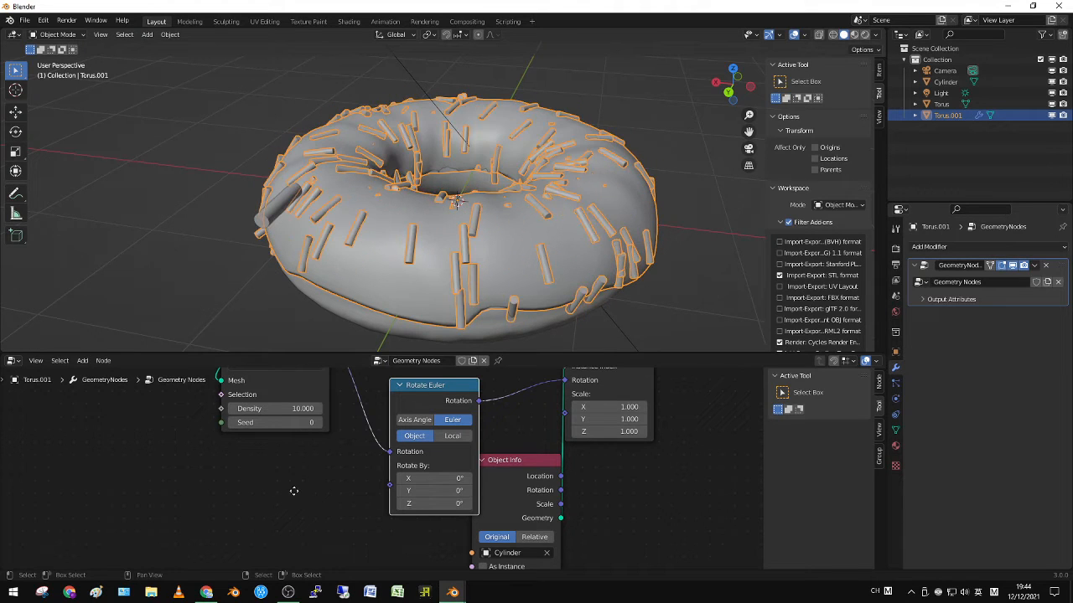
Add a Random Value node and place it below Distribute Points on Faces, beside Rotate Euler
middle_drag(291, 476, 333, 474)
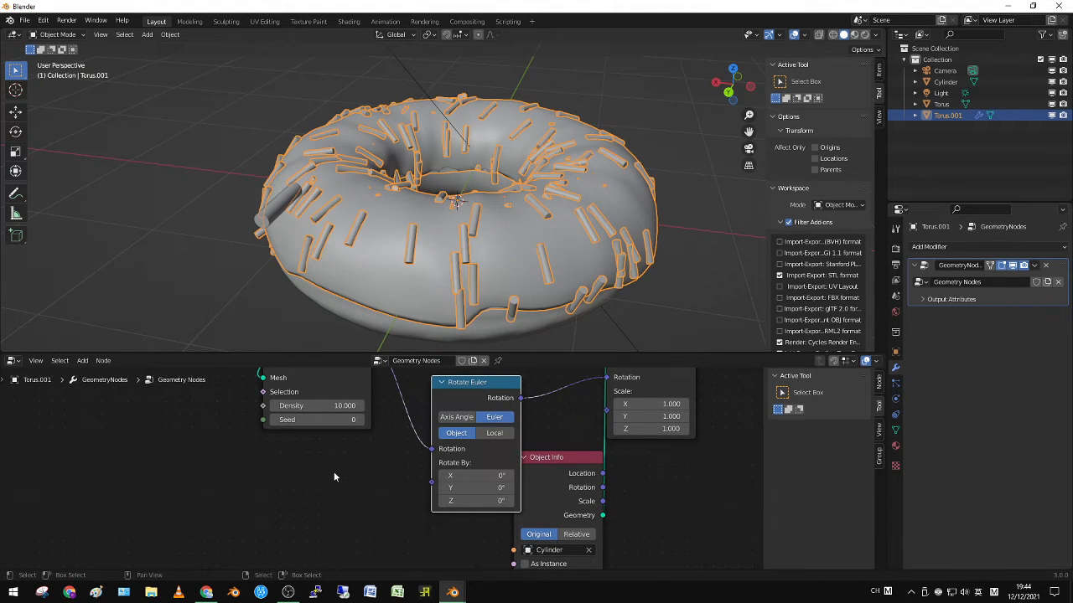
key(shift+a)
mouse_move(318, 469)
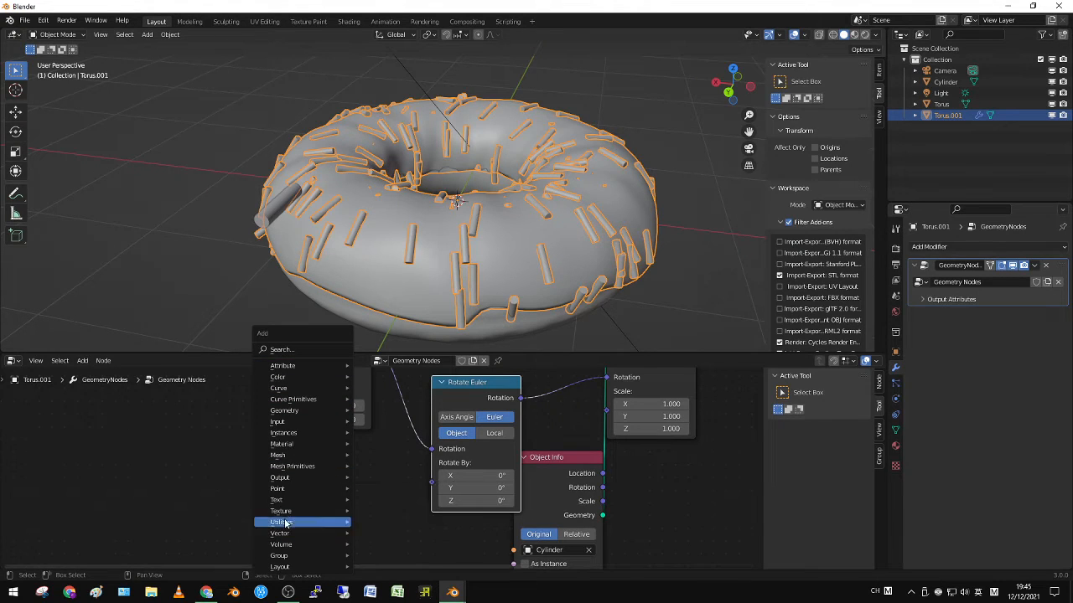
mouse_move(288, 427)
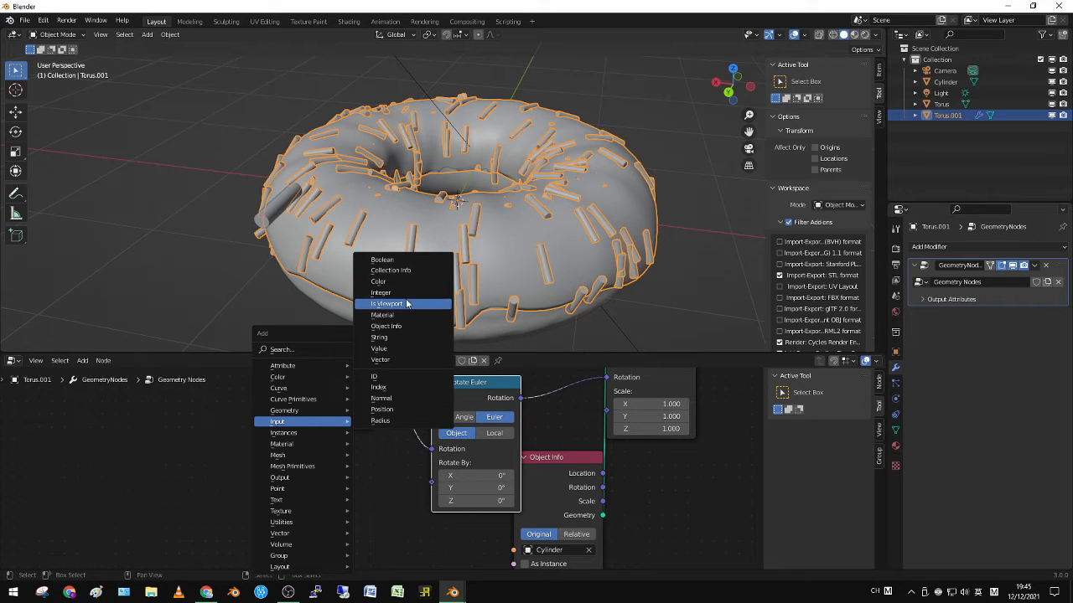
click(301, 351)
text(ra)
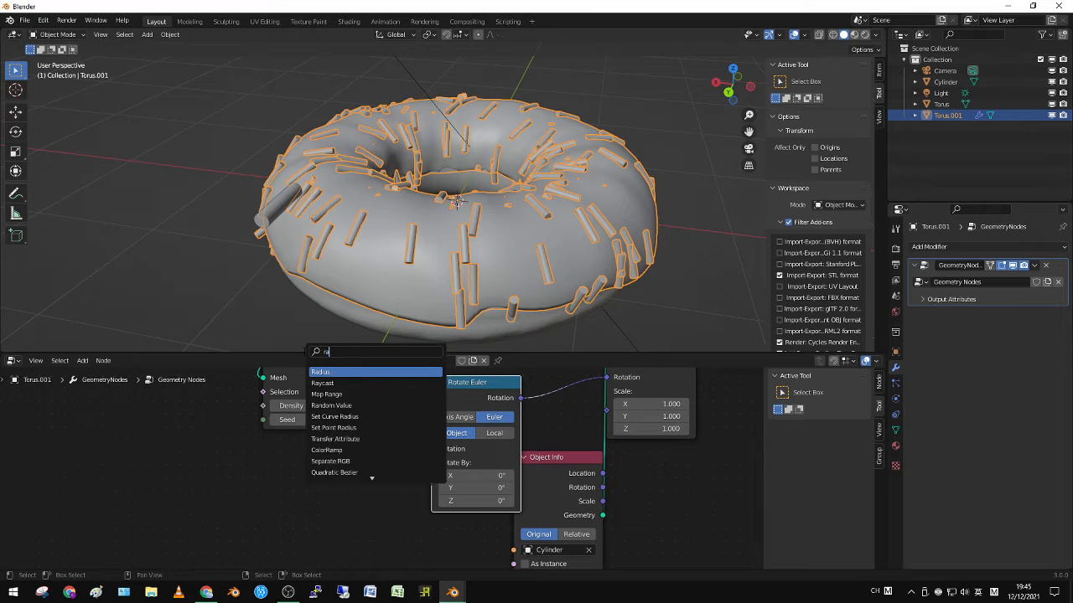
text(ndom)
click(385, 372)
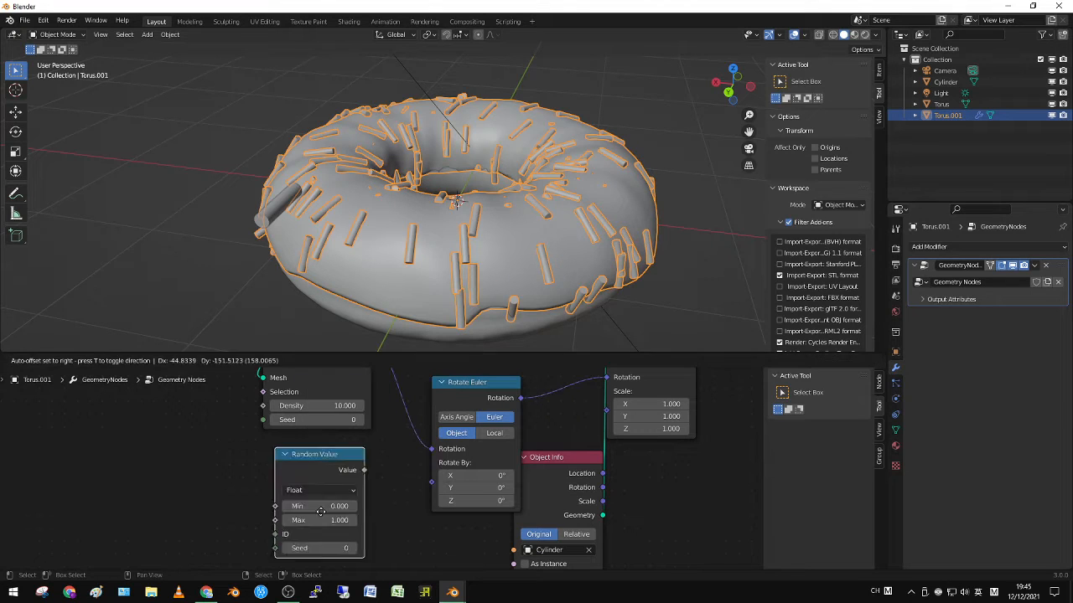
mouse_move(344, 508)
mouse_down()
mouse_move(439, 488)
mouse_move(352, 510)
mouse_up()
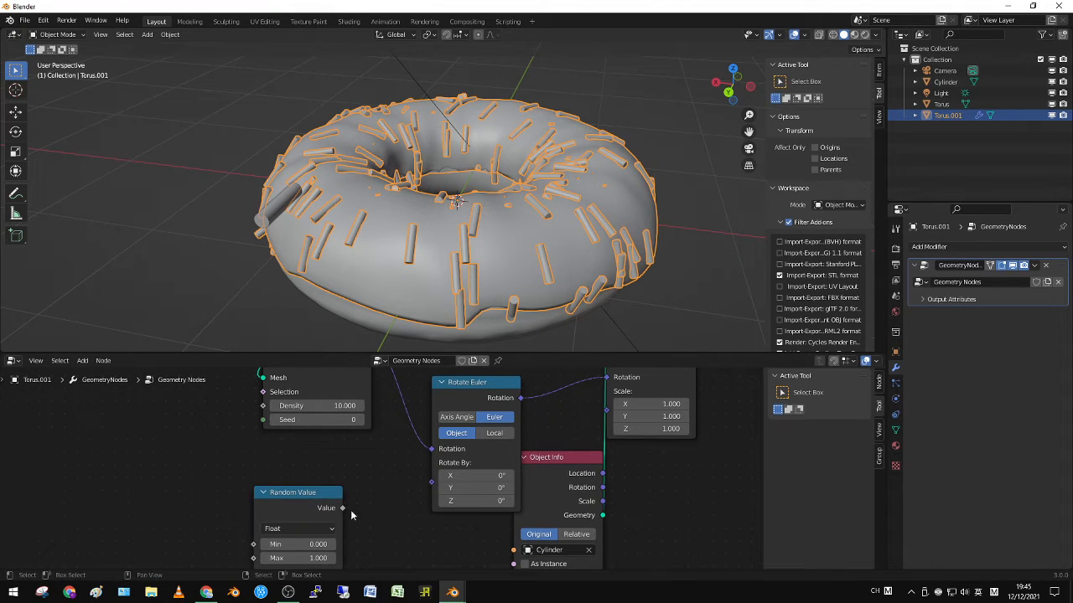
Add a Combine XYZ node between the Random Value and Rotate Euler nodes
middle_drag(352, 511, 356, 469)
drag(346, 466, 396, 453)
key(shift+a)
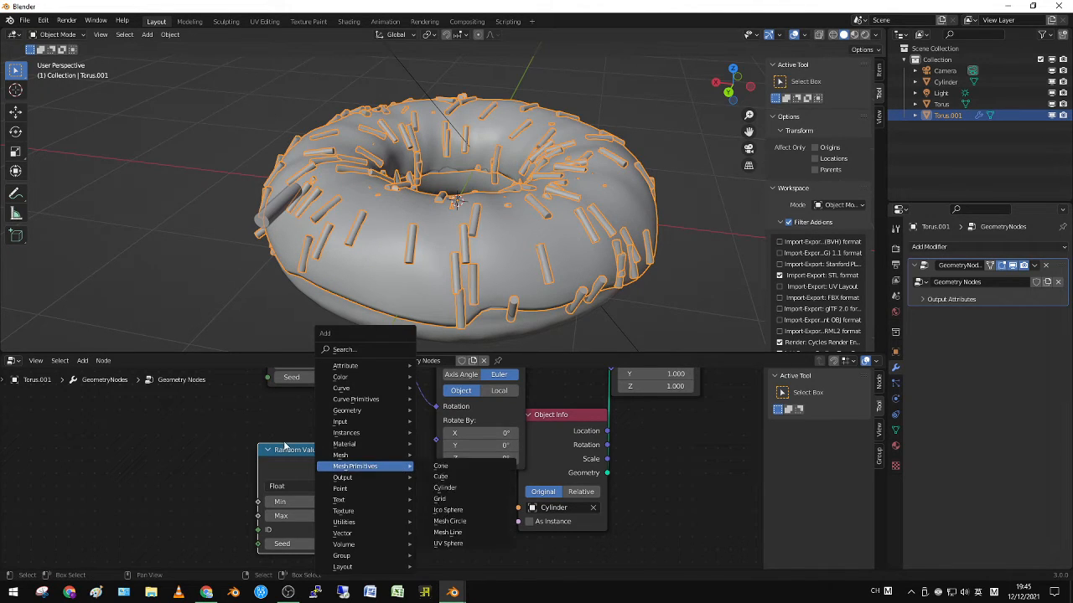
key(shift+a)
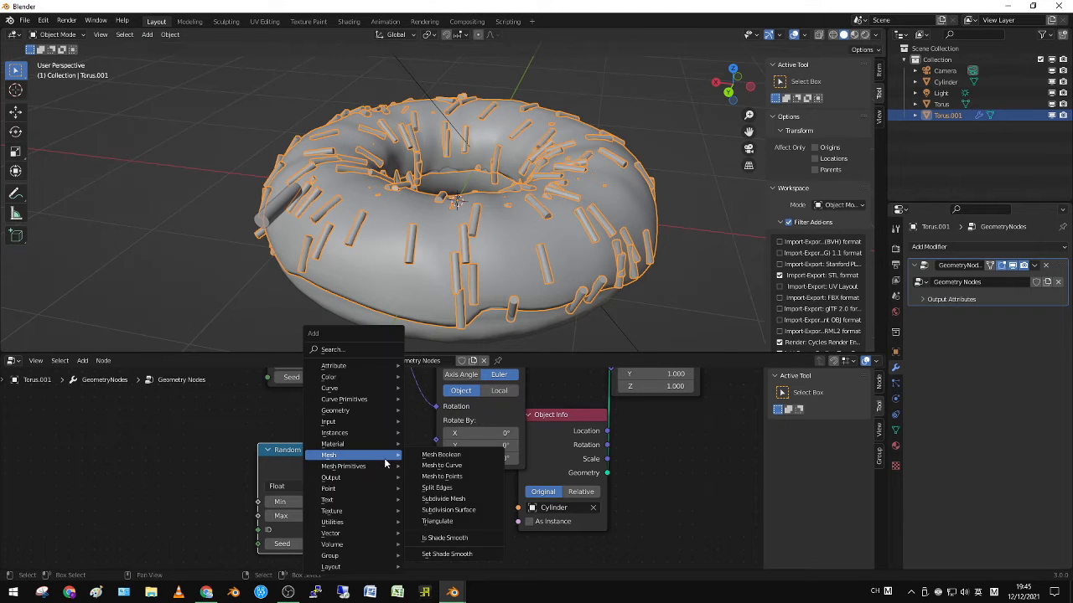
mouse_move(363, 511)
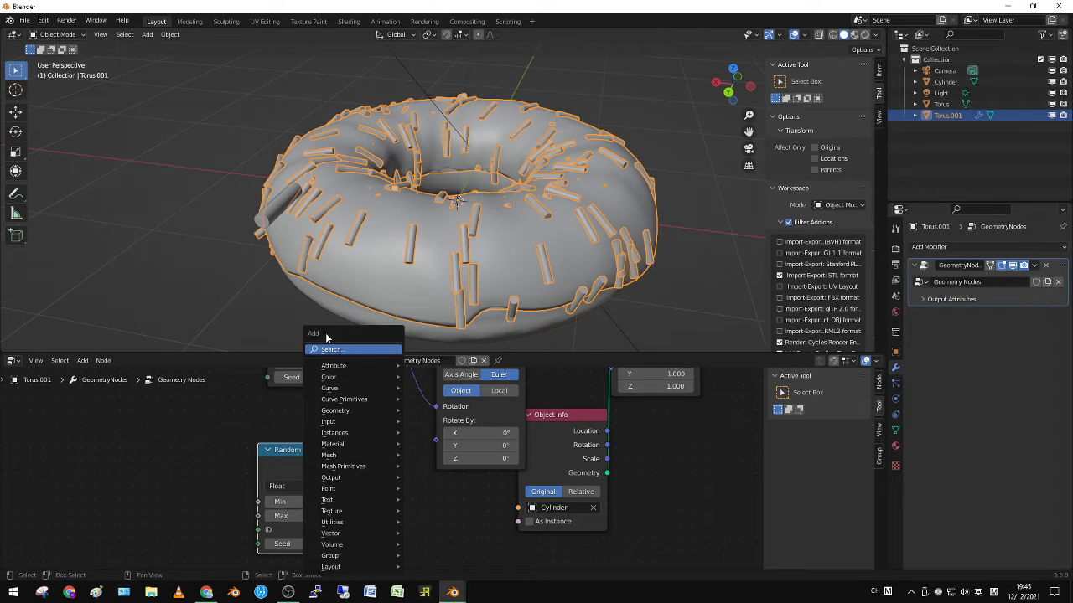
mouse_move(356, 536)
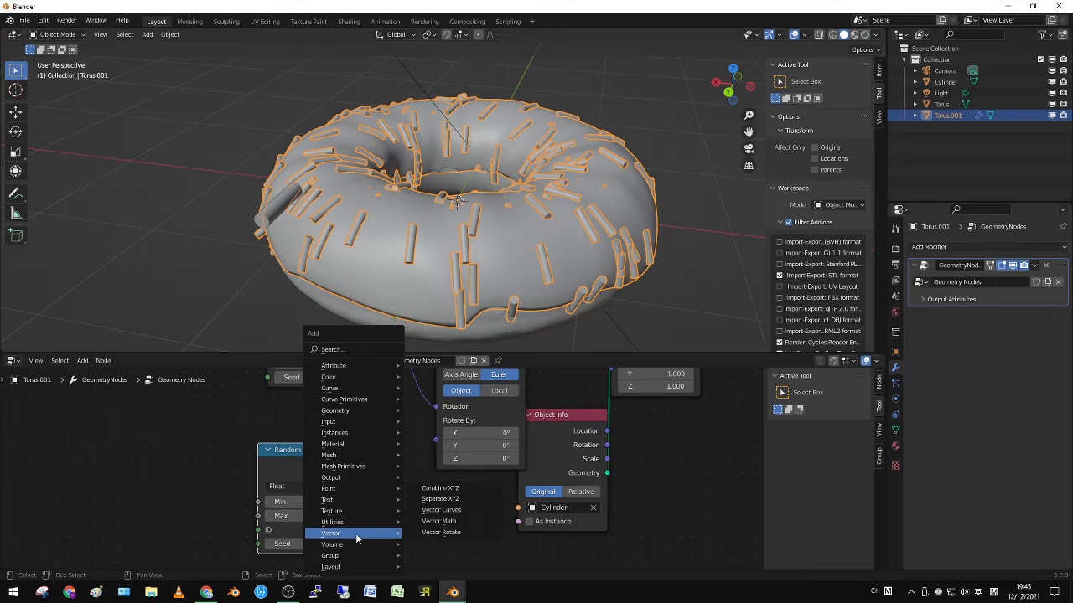
click(455, 488)
click(361, 432)
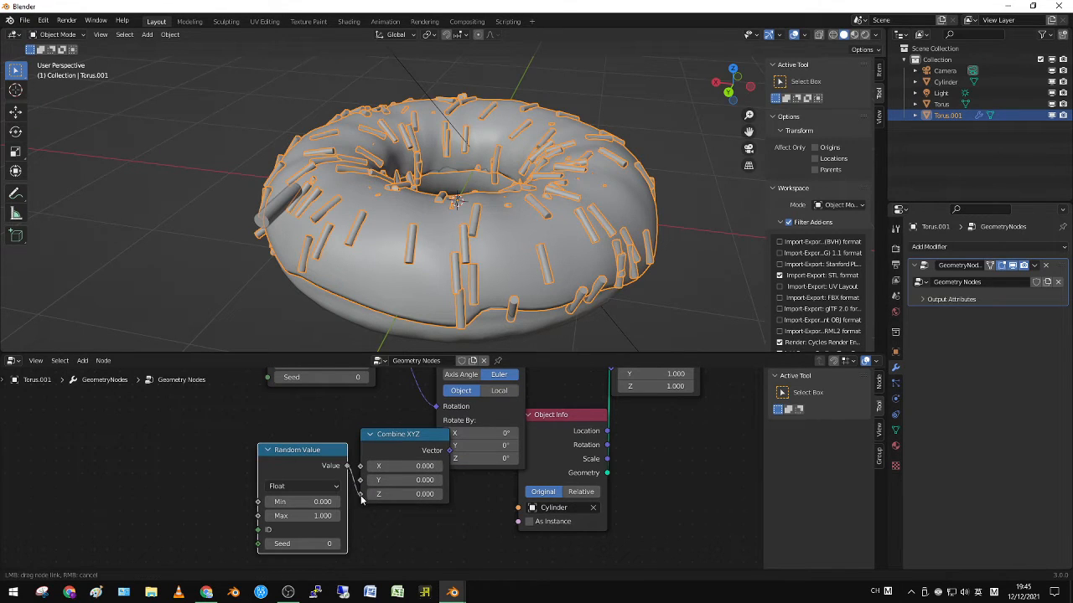
Connect Random Value to the Z input of Combine XYZ, and its Vector output to Rotate Euler's Rotate By
drag(327, 450, 361, 494)
drag(387, 439, 331, 441)
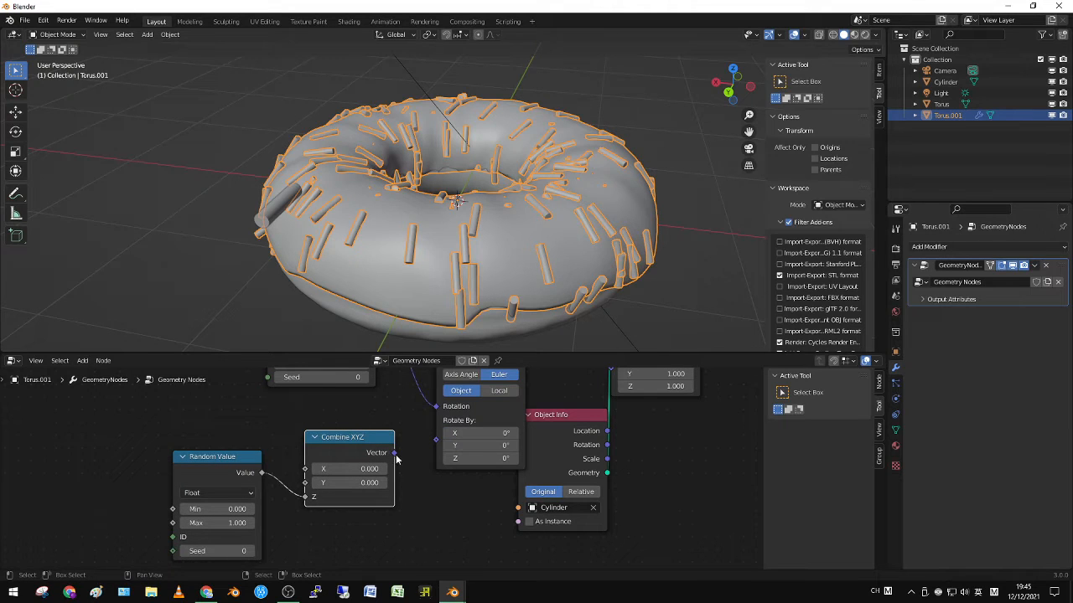
drag(393, 452, 440, 434)
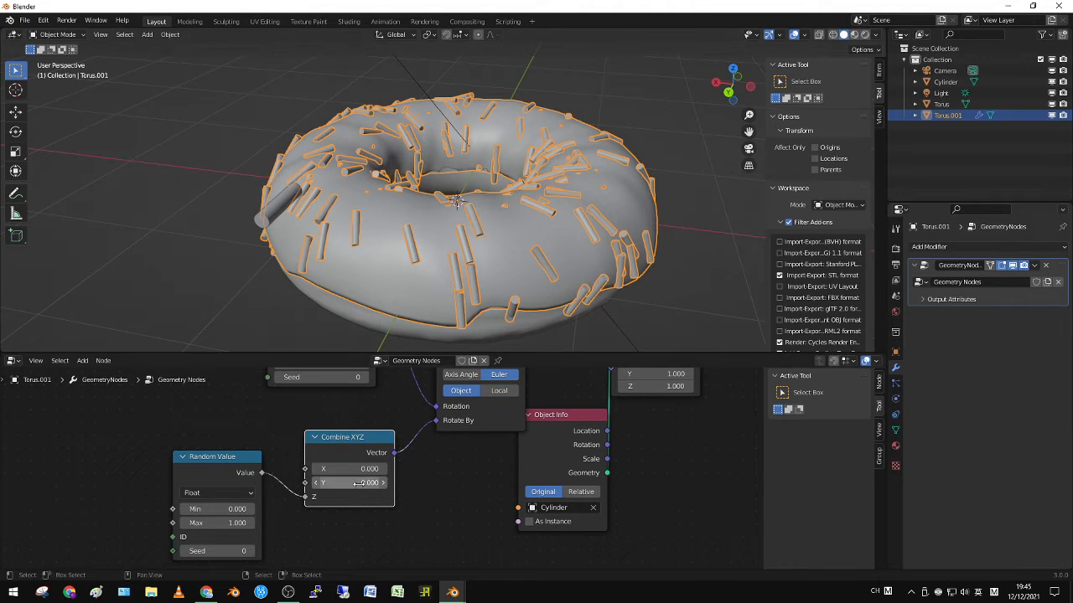
Set the Random Value node's Max to 90 and inspect the sprinkles' rotation up close
middle_drag(220, 498, 214, 479)
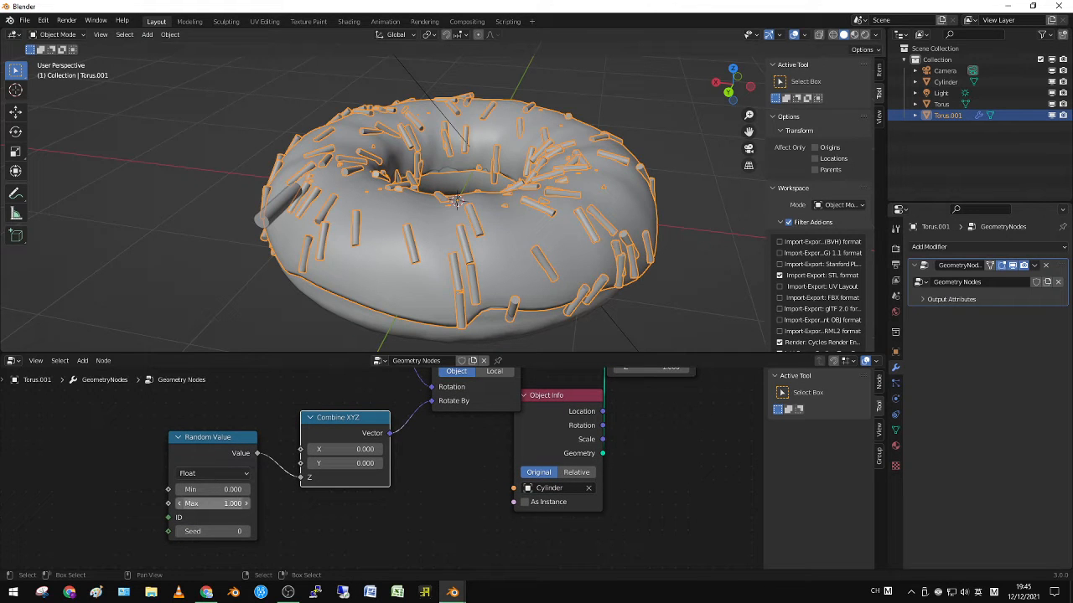
text(90)
key(Return)
middle_drag(495, 227, 438, 266)
scroll(544, 239, up, 4)
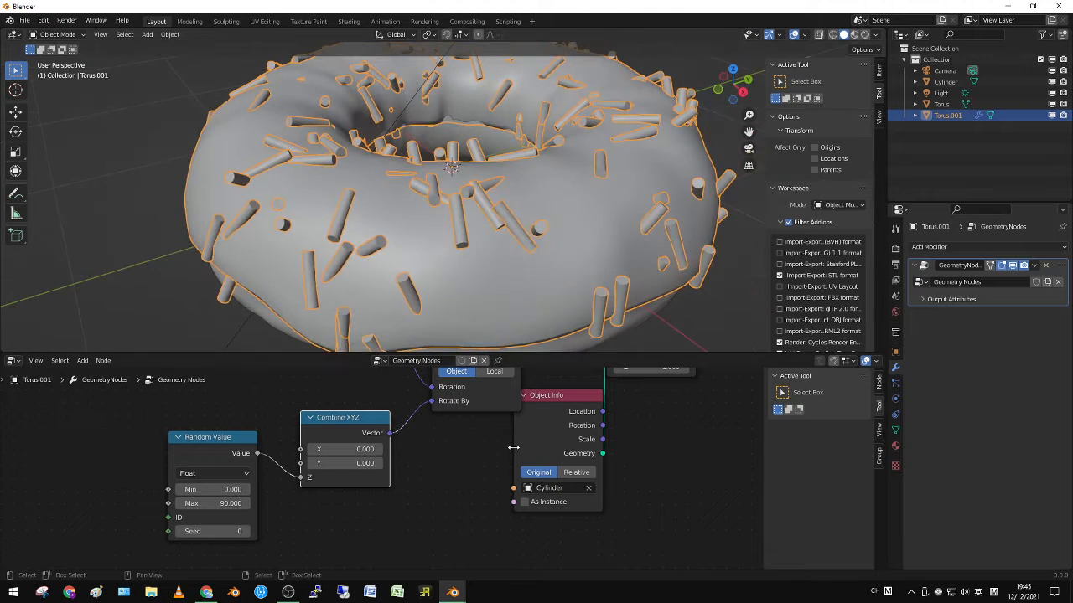
Switch Rotate Euler to Axis Angle in Local space, with the Combine XYZ vector driving its Angle
middle_drag(482, 403, 468, 471)
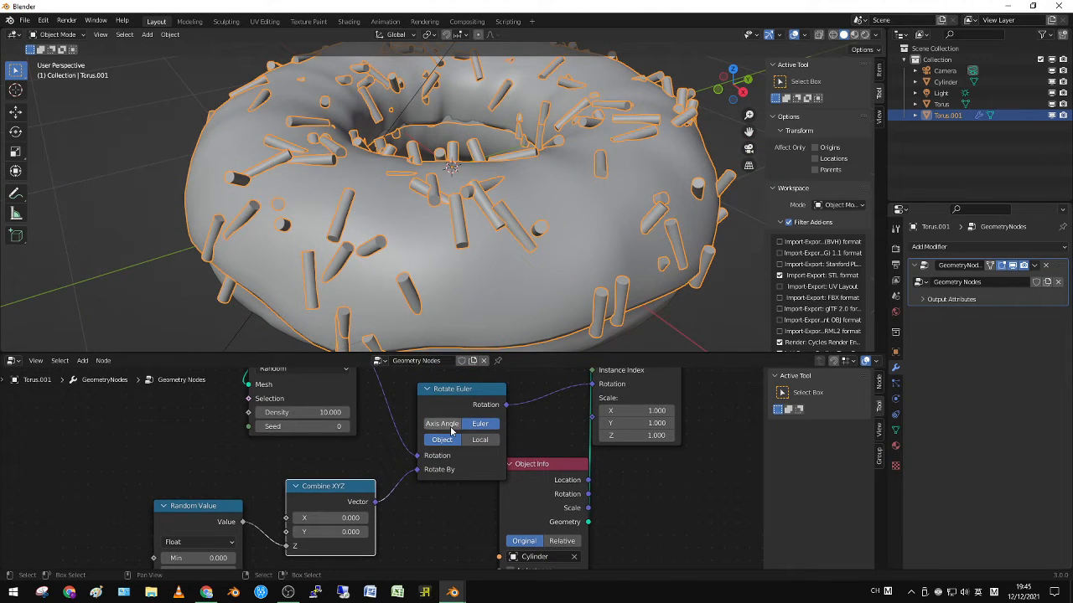
click(451, 428)
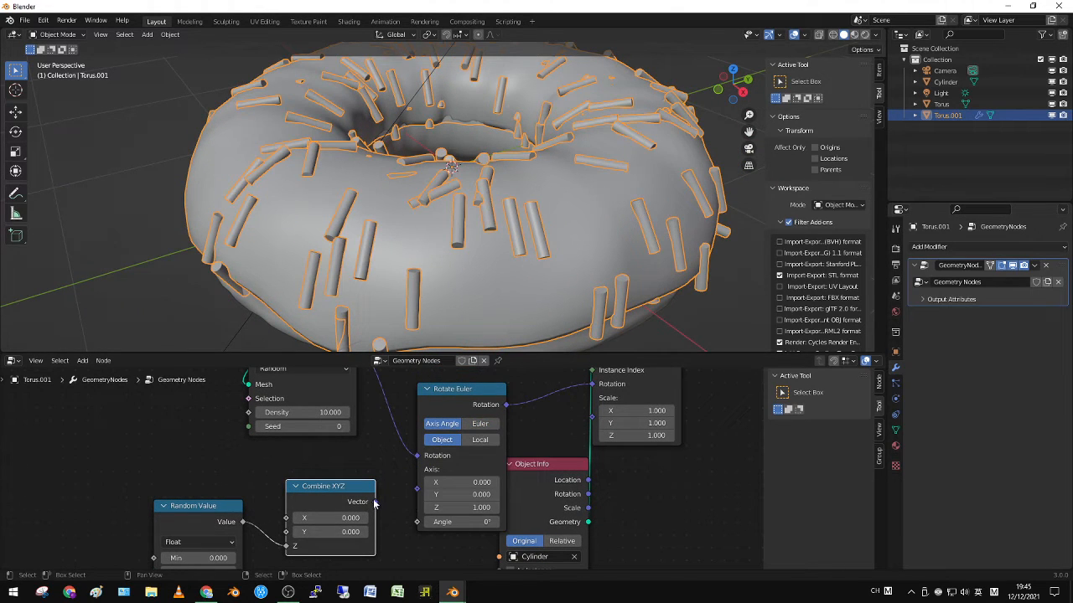
drag(374, 502, 416, 522)
middle_drag(492, 292, 494, 243)
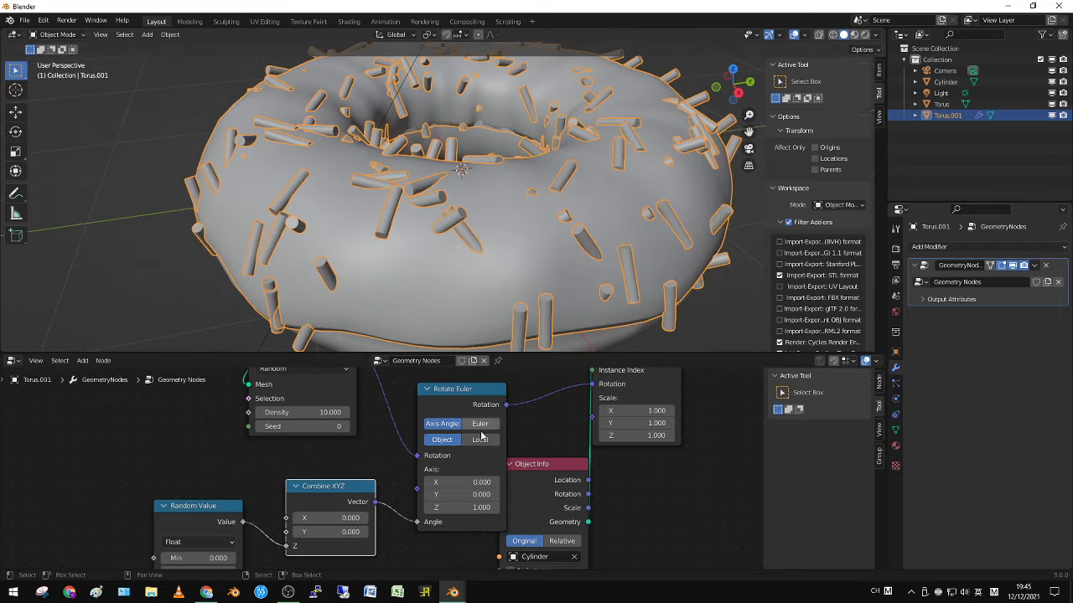
click(481, 439)
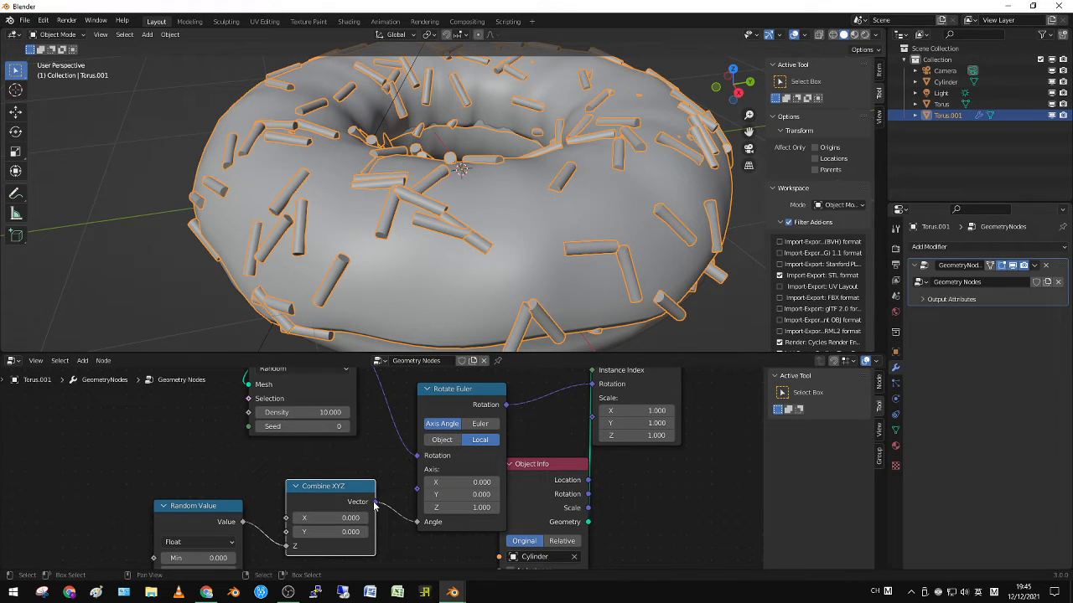
mouse_move(511, 199)
middle_down()
mouse_move(531, 235)
mouse_move(529, 267)
mouse_move(509, 197)
middle_up()
Raise the Distribute Points on Faces density to 30.5 in Random mode and inspect the overlapping sprinkles
scroll(507, 201, down, 2)
middle_drag(336, 442, 345, 531)
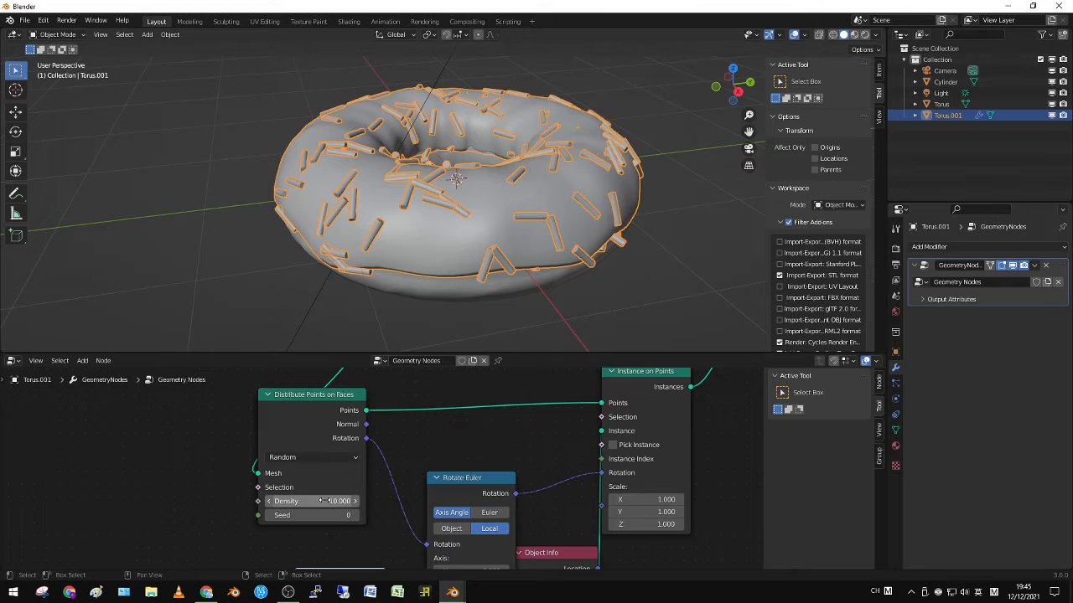
drag(327, 497, 361, 497)
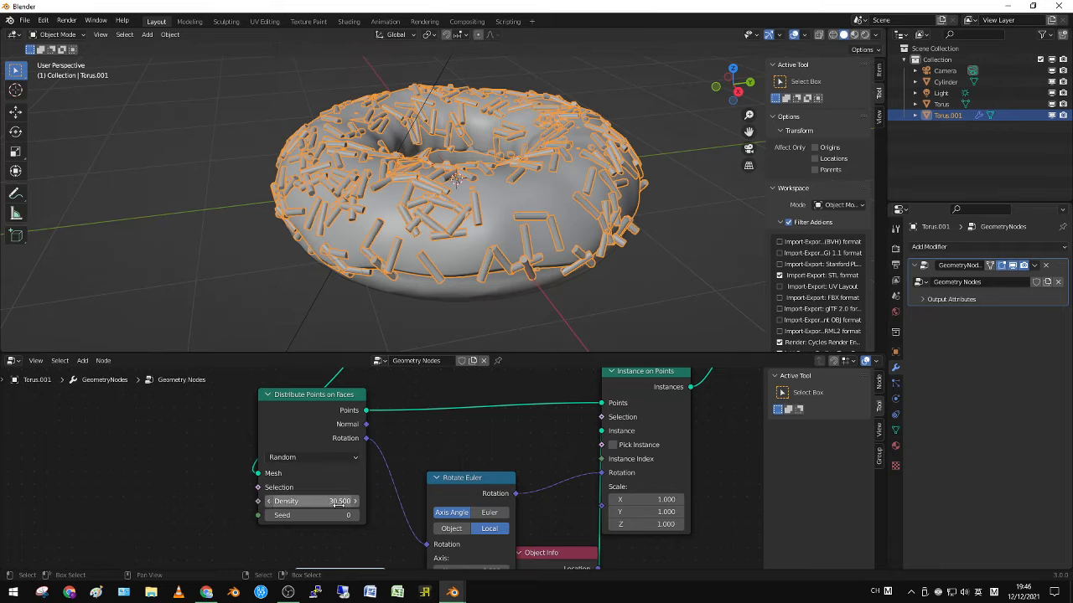
middle_drag(338, 407, 367, 403)
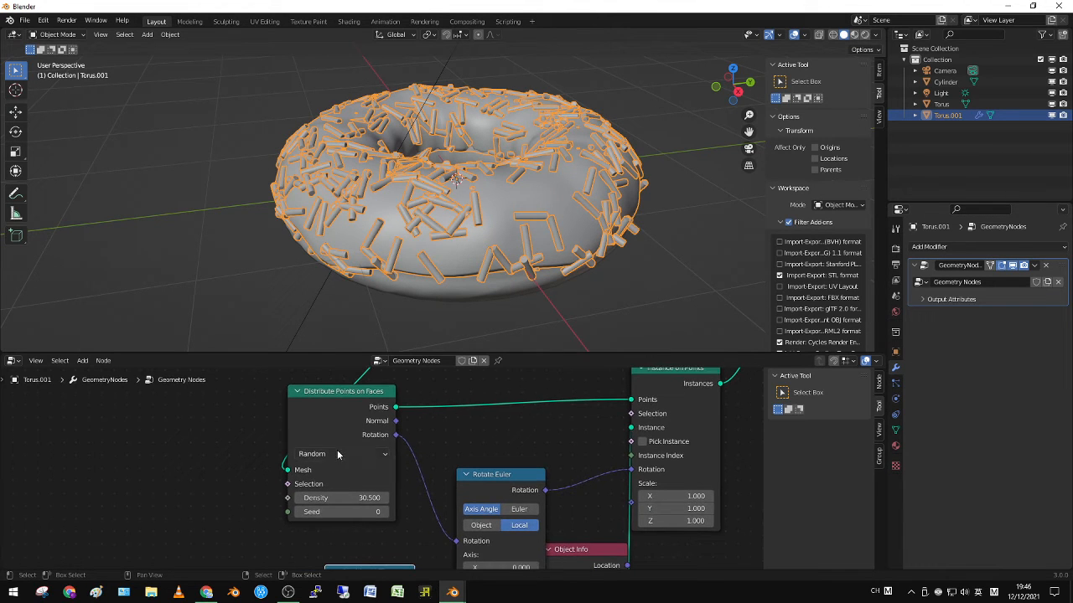
click(337, 450)
click(333, 472)
scroll(528, 164, up, 10)
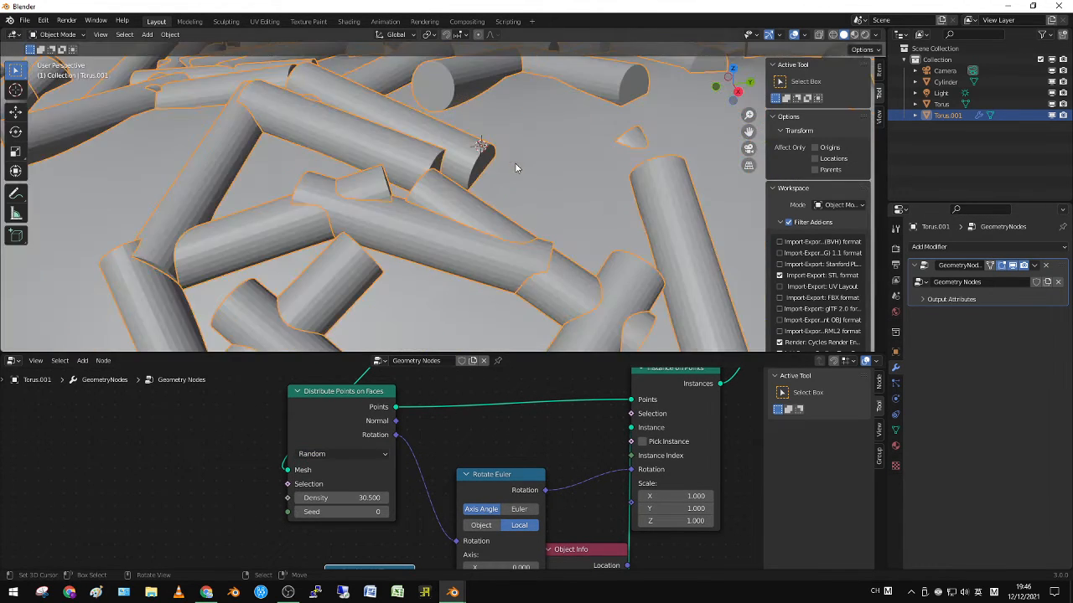
Change the point distribution method to Poisson Disk and set its Distance Min to 0.07 m
click(336, 452)
click(336, 482)
scroll(419, 165, down, 10)
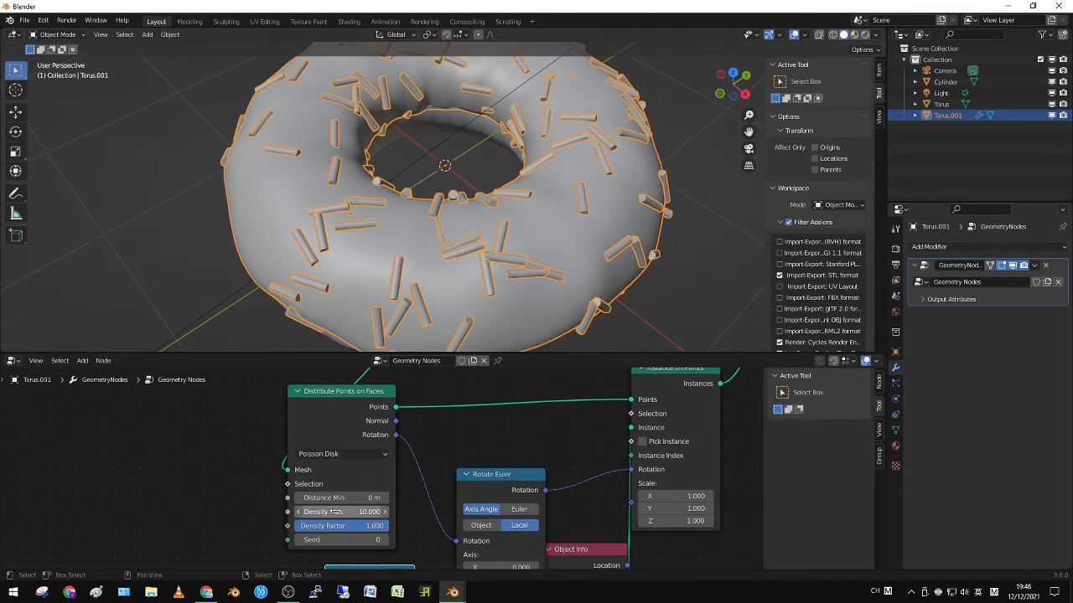
mouse_move(348, 502)
mouse_down()
mouse_move(377, 501)
mouse_move(347, 503)
mouse_up()
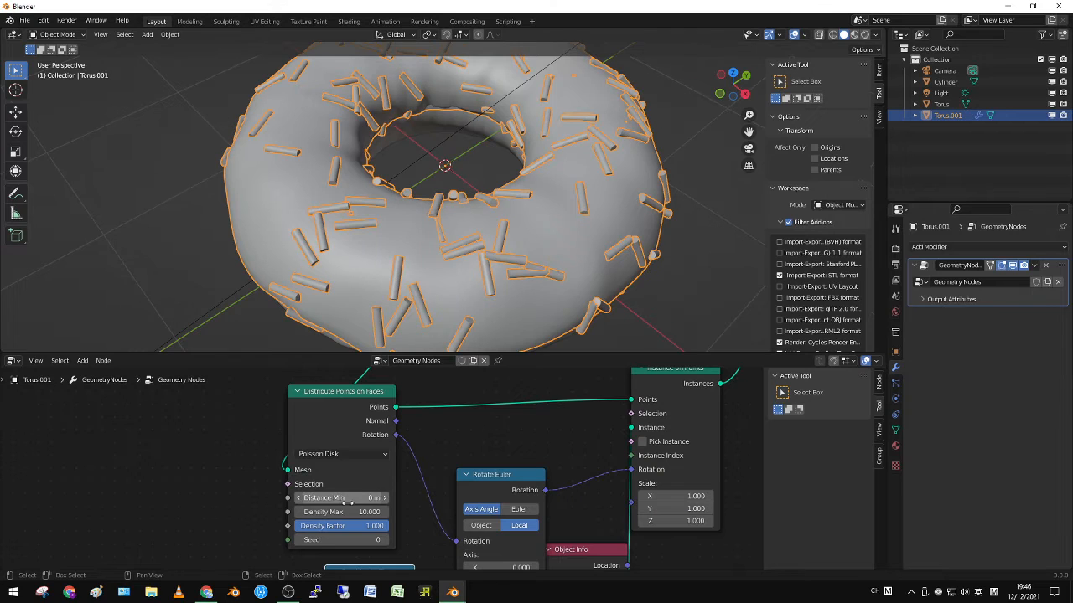
click(340, 499)
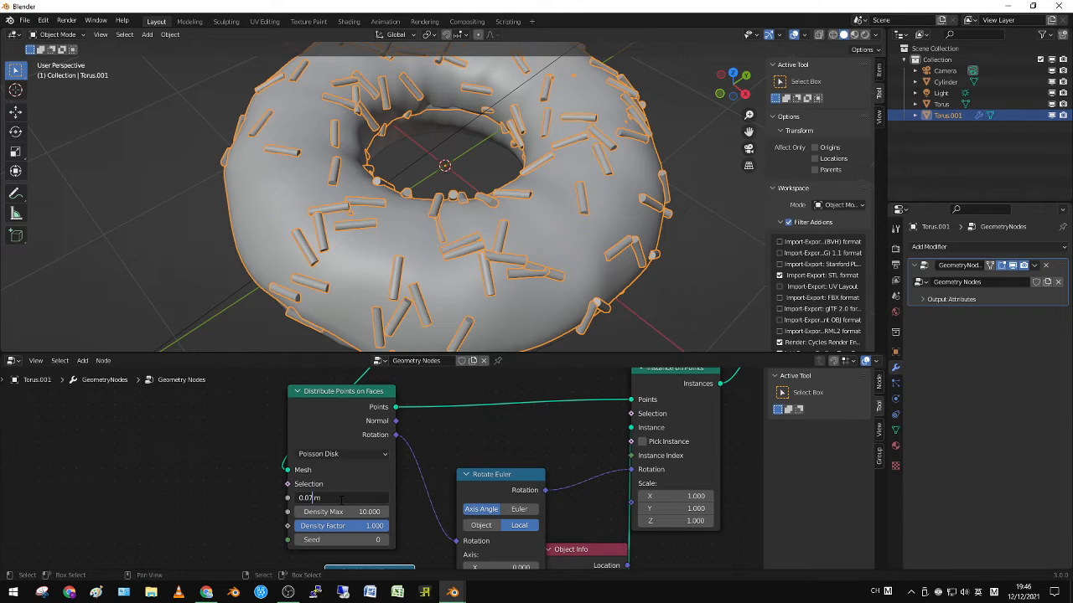
key(Return)
middle_drag(422, 489, 430, 434)
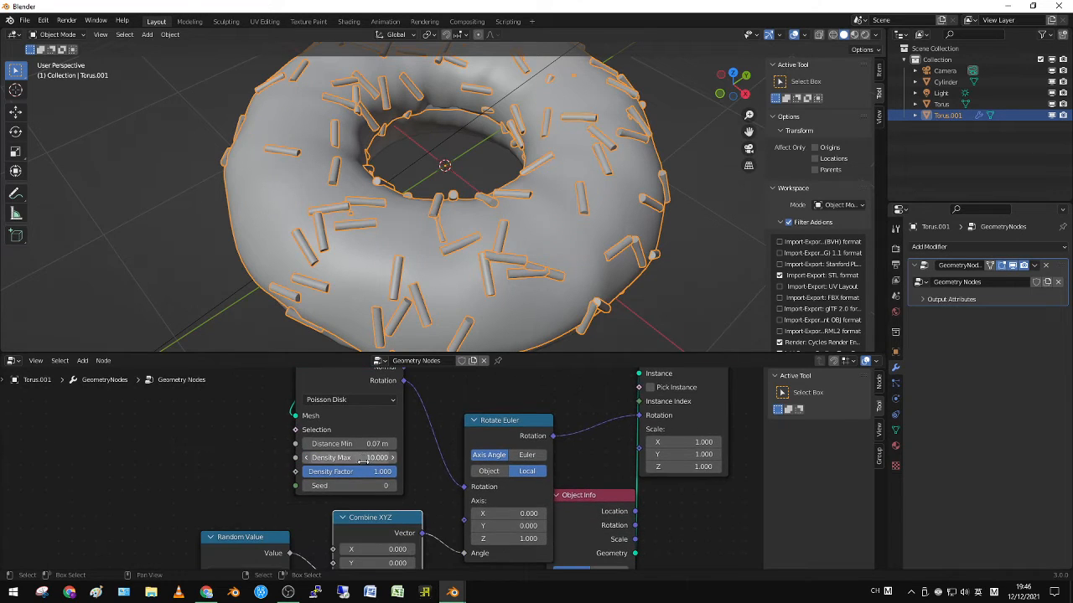
Raise the Poisson Disk Density Max to 44.8 and check the sprinkles' spacing up close
drag(362, 457, 457, 457)
scroll(430, 174, up, 4)
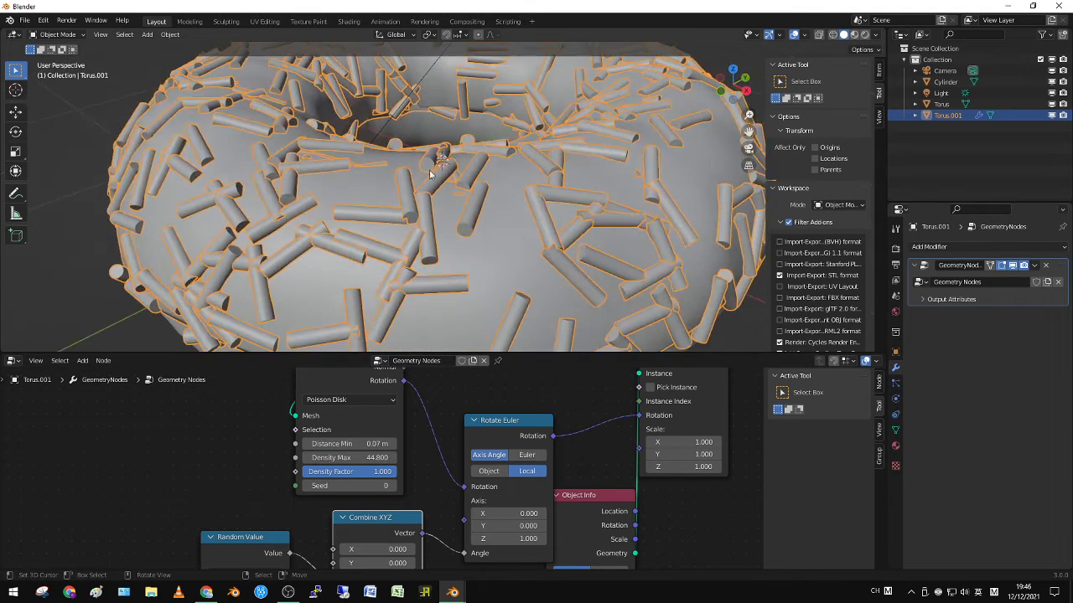
scroll(430, 174, down, 3)
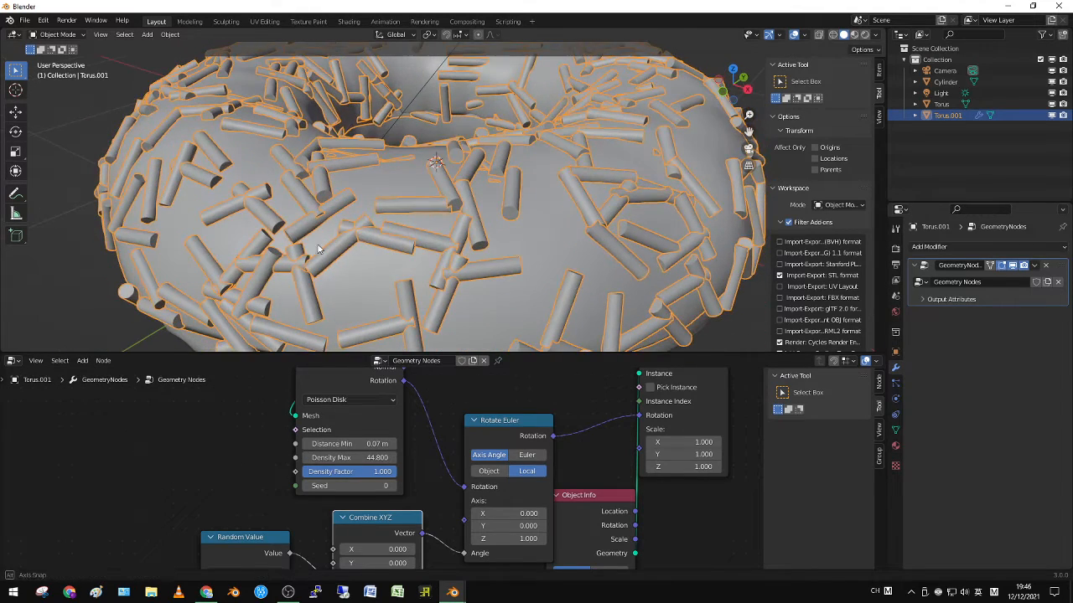
Set the Poisson Disk Distance Min to 0.1 m and look over the spread sprinkles
click(351, 444)
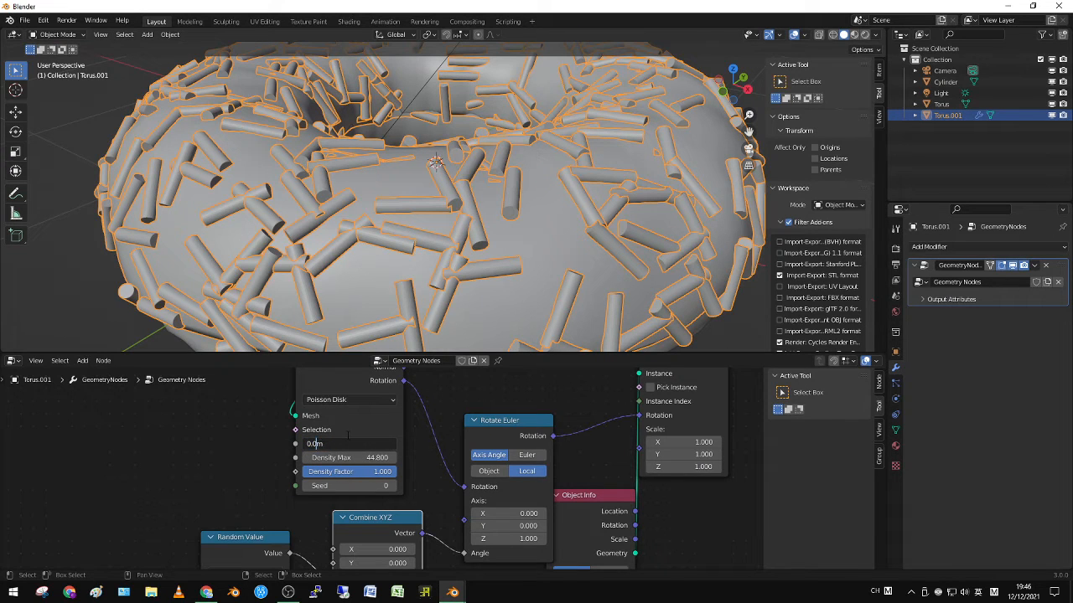
text(.1)
key(Return)
scroll(405, 217, down, 2)
middle_drag(405, 217, 422, 239)
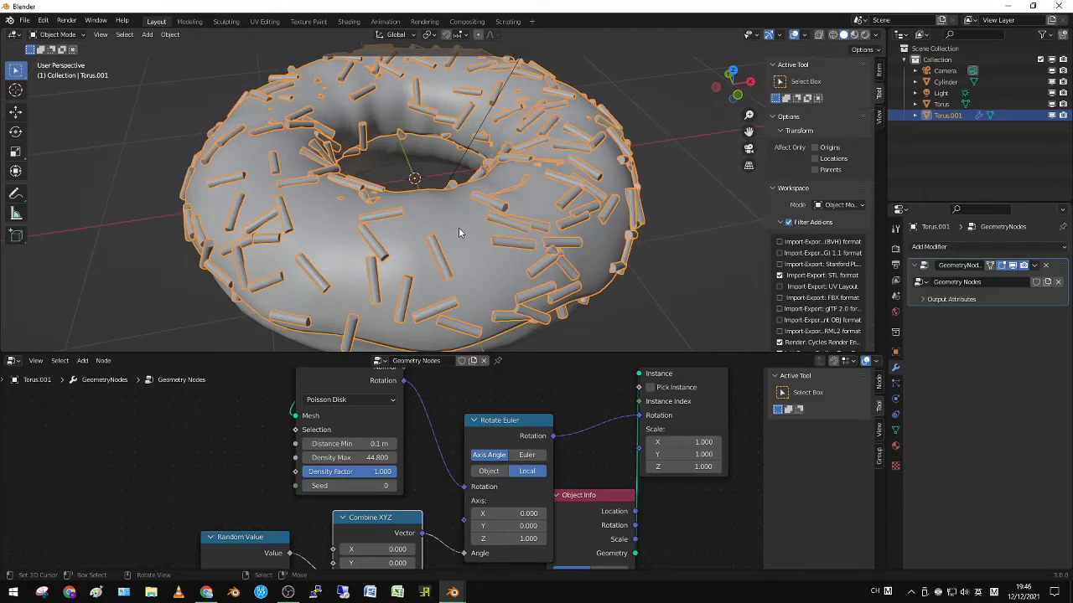
Isolate the icing in local view and examine the sprinkles along its lower edge
key(KP_Divide)
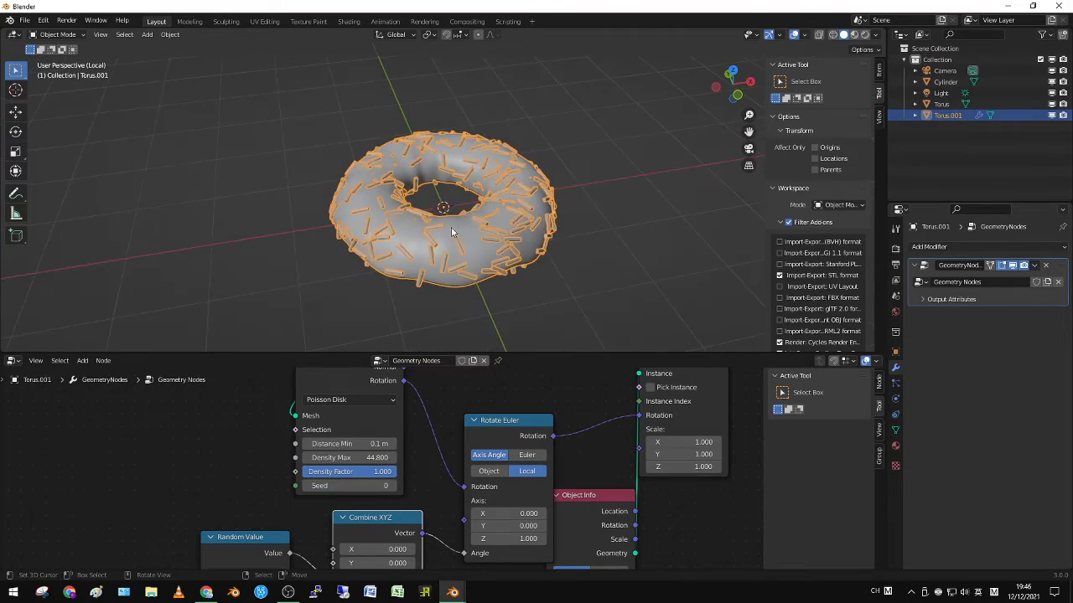
scroll(461, 227, up, 4)
middle_drag(462, 227, 444, 151)
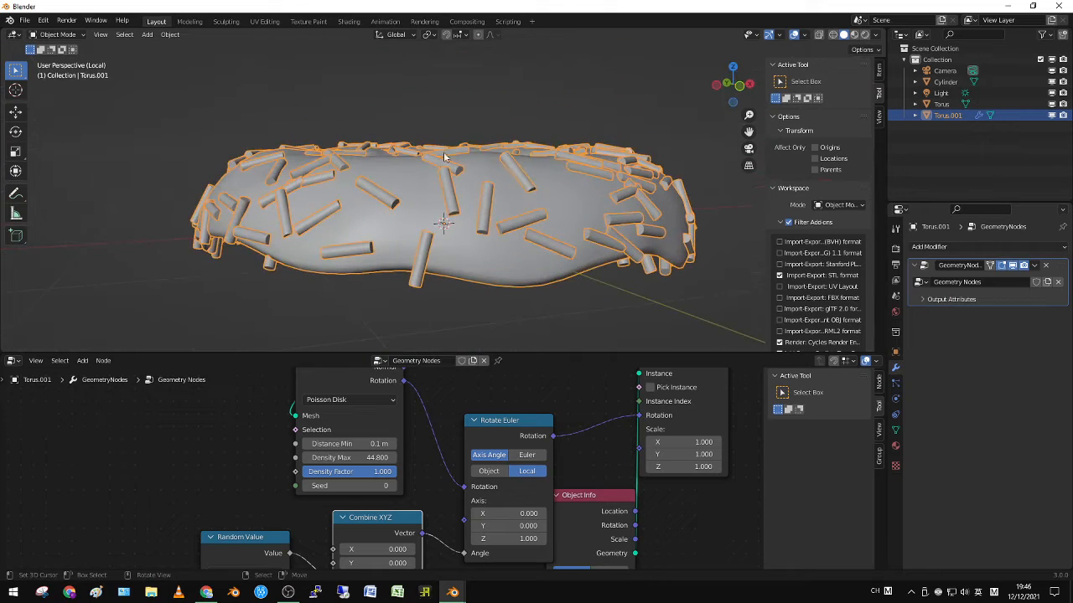
middle_drag(502, 131, 359, 159)
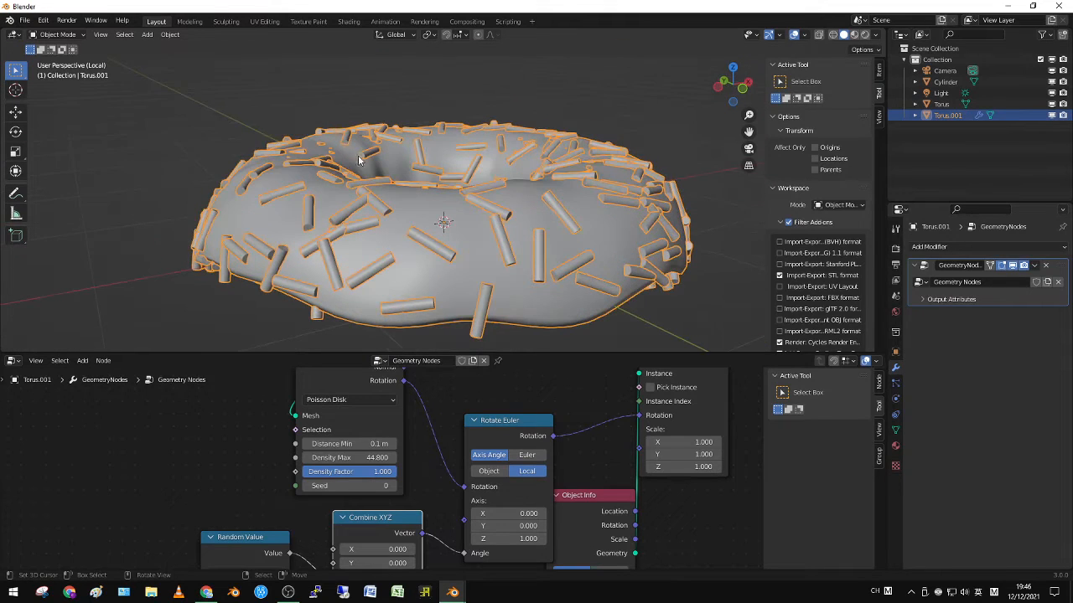
Weight-paint the icing's upper surface with the Draw brush at weight 1.000, and return to Object Mode
click(62, 36)
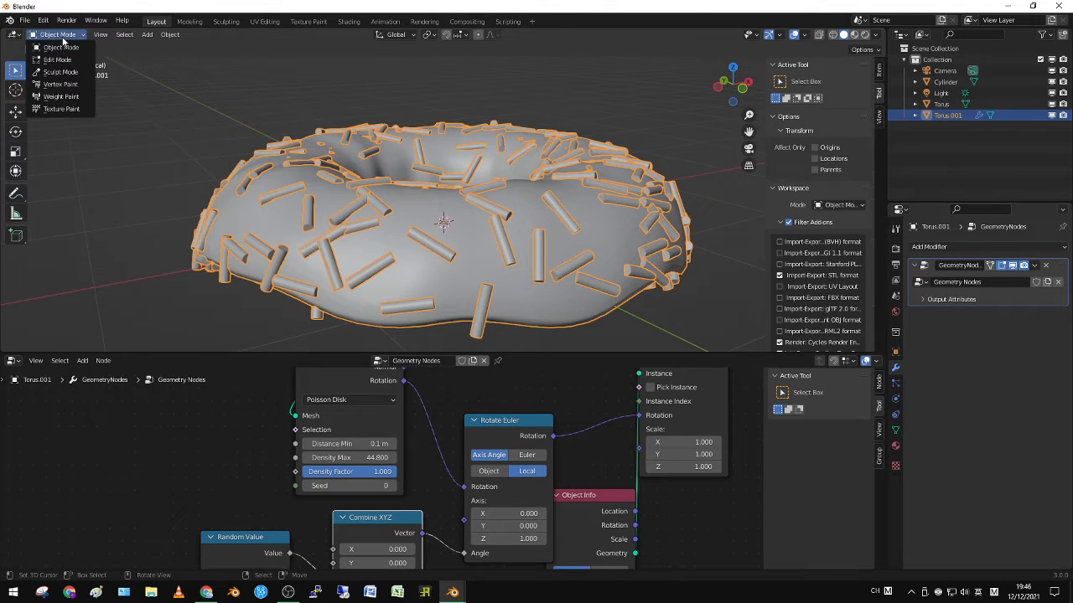
click(70, 100)
scroll(323, 160, down, 6)
middle_drag(323, 160, 355, 213)
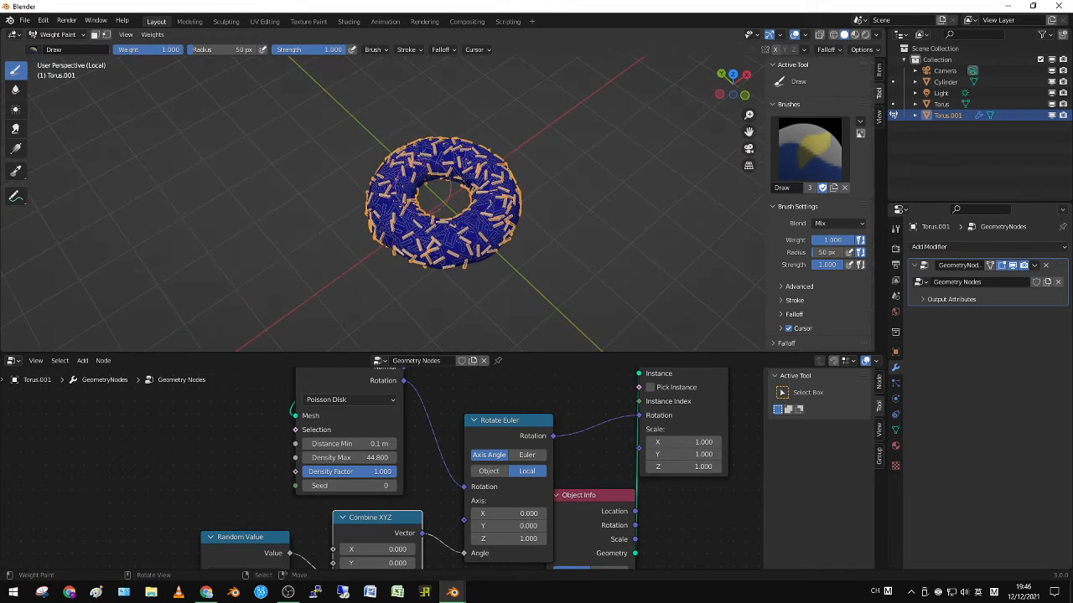
mouse_move(419, 149)
mouse_down()
mouse_move(405, 161)
mouse_move(393, 249)
mouse_move(474, 251)
mouse_move(429, 211)
mouse_move(499, 180)
mouse_move(450, 144)
mouse_move(395, 188)
mouse_move(501, 154)
mouse_move(513, 245)
mouse_up()
key(ctrl+Tab)
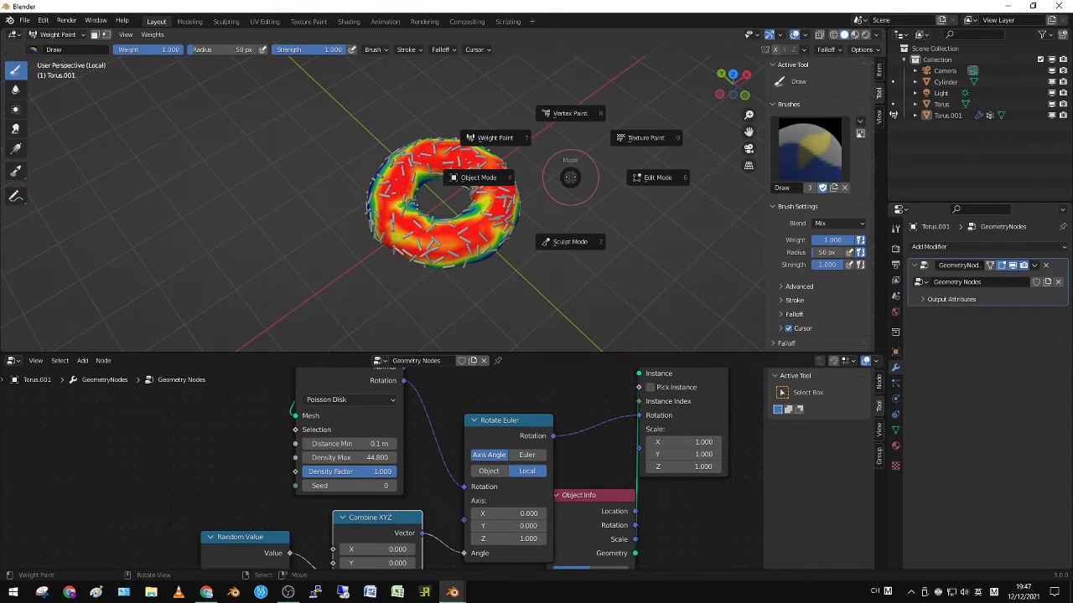
click(498, 178)
Inspect the sprinkles inside the icing, and move the Group Input node farther away from Distribute Points on Faces
scroll(504, 163, up, 3)
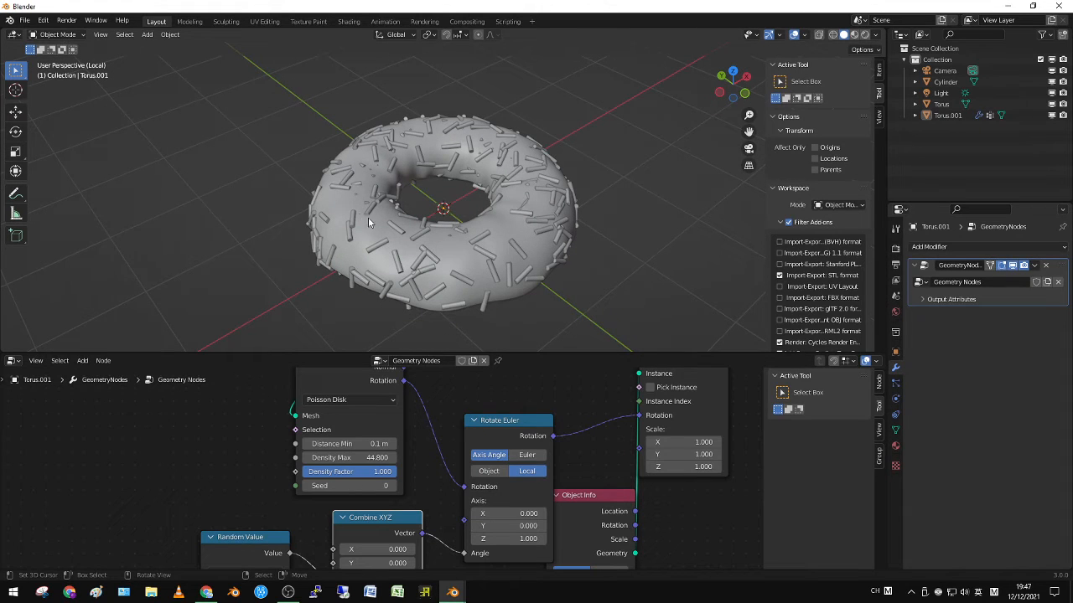
middle_drag(367, 217, 376, 134)
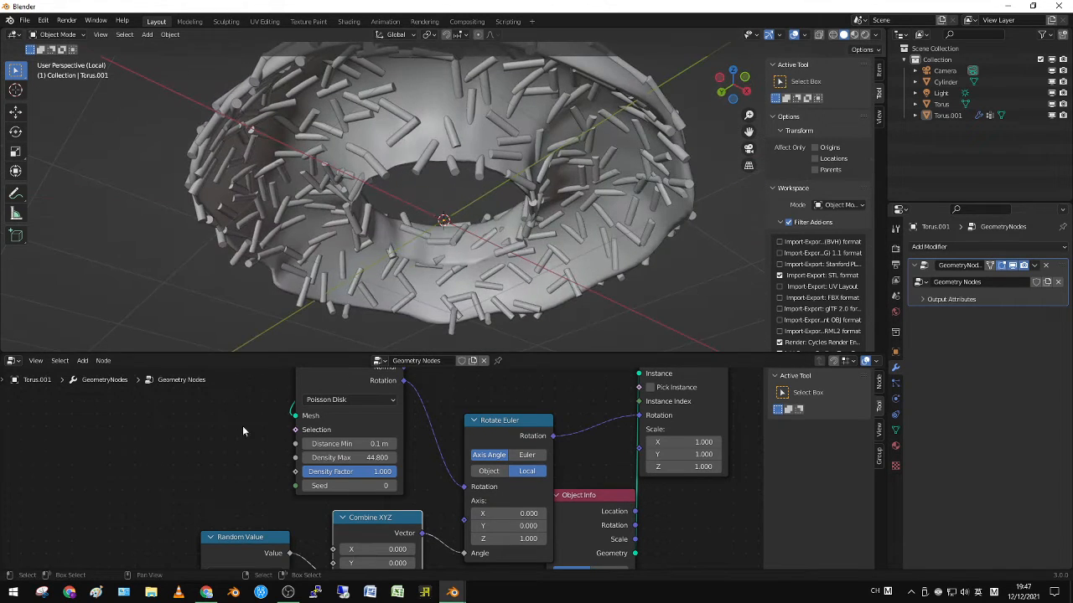
middle_drag(242, 425, 320, 448)
drag(385, 402, 220, 411)
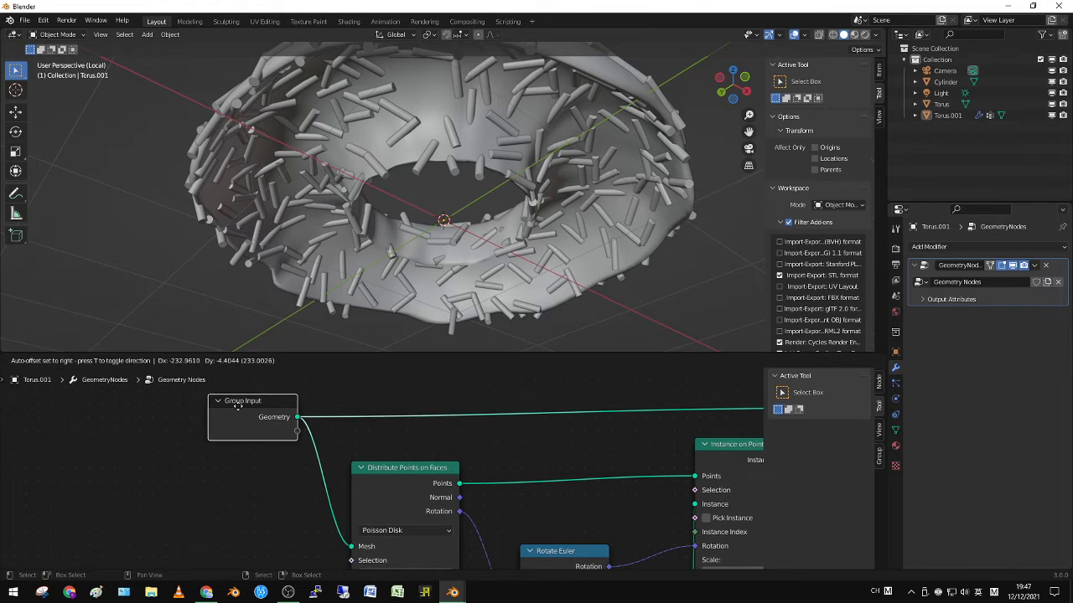
middle_drag(370, 503, 379, 450)
middle_drag(397, 506, 425, 467)
scroll(405, 471, down, 2)
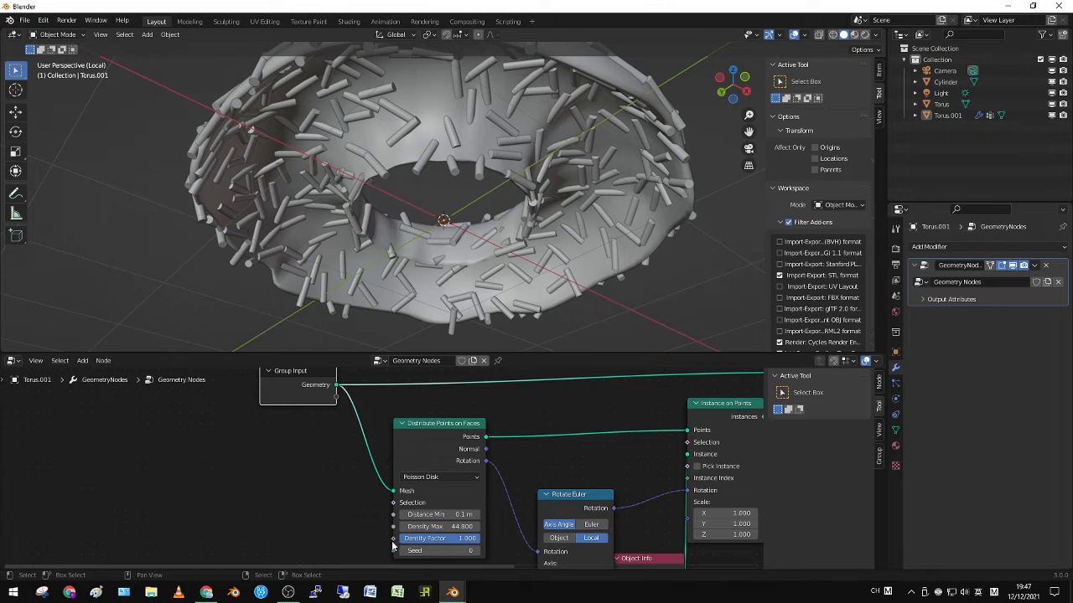
Expose the Distribute Points on Faces Density Factor as a group input, and test it at 0.000 and 1.000 in the modifier
drag(393, 538, 336, 397)
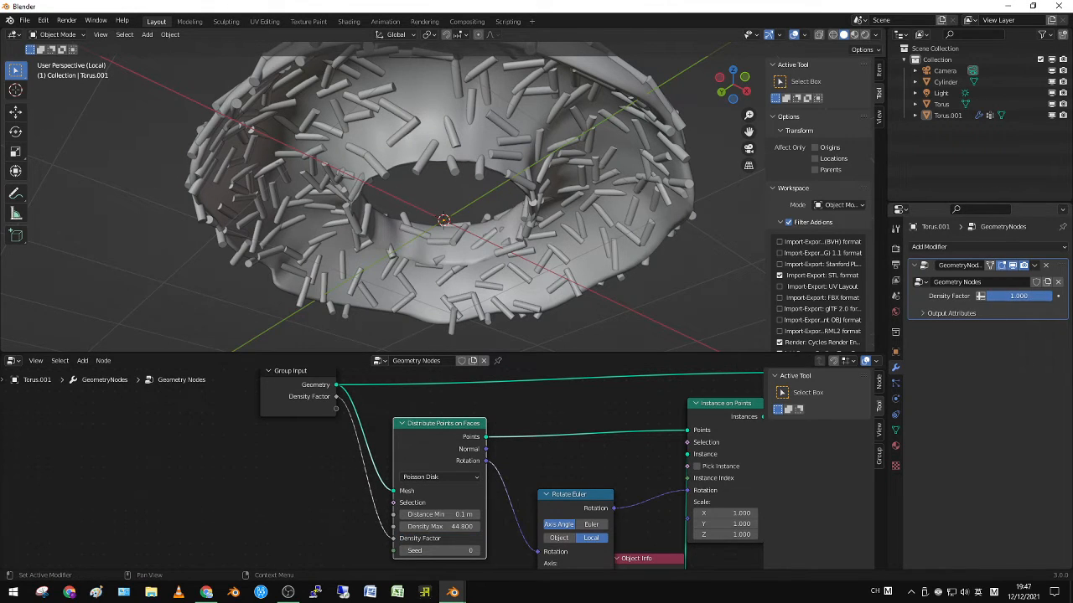
drag(1047, 296, 979, 296)
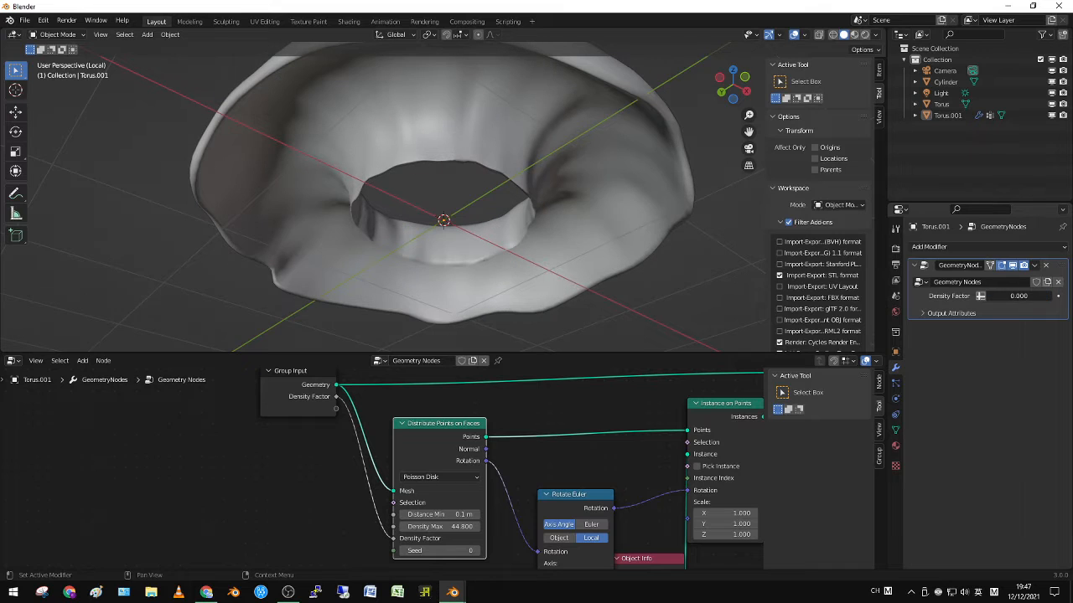
middle_drag(544, 335, 570, 264)
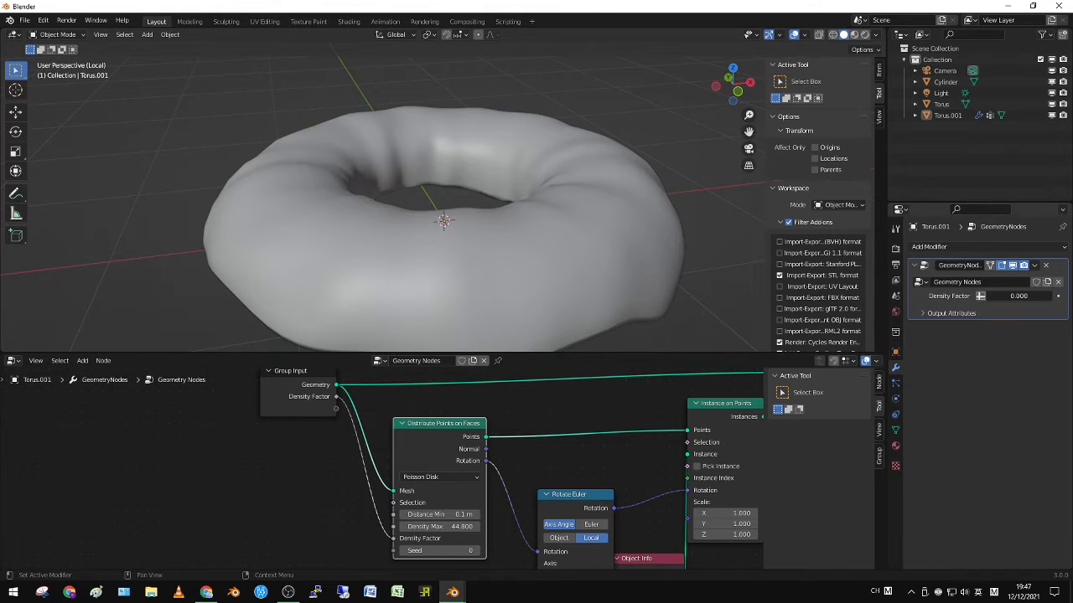
drag(1006, 295, 1058, 299)
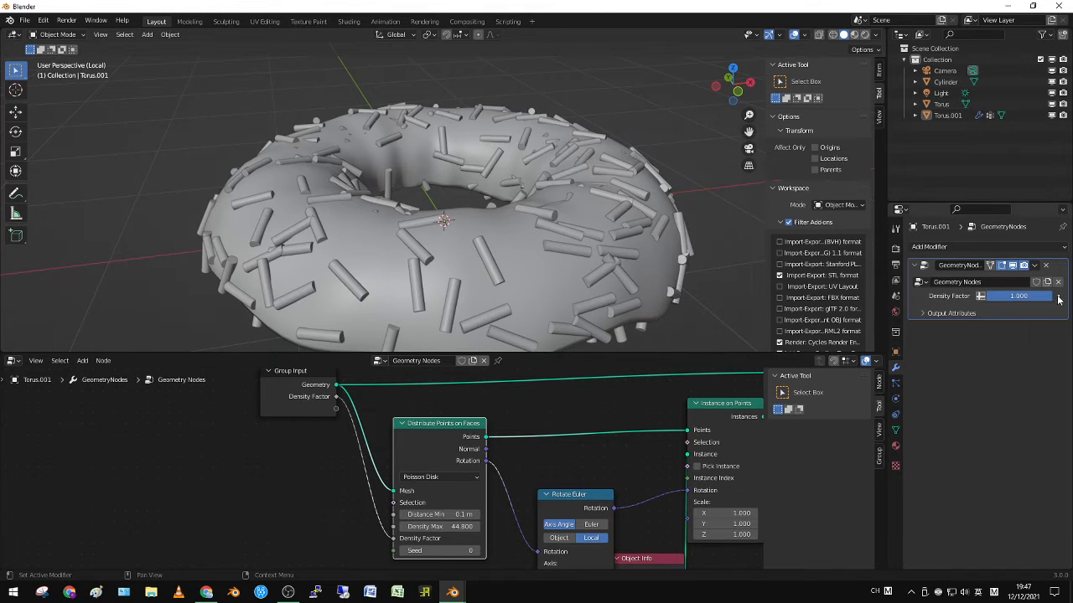
Rename the icing's vertex group to density and use it as the attribute driving the modifier's Density Factor
click(980, 296)
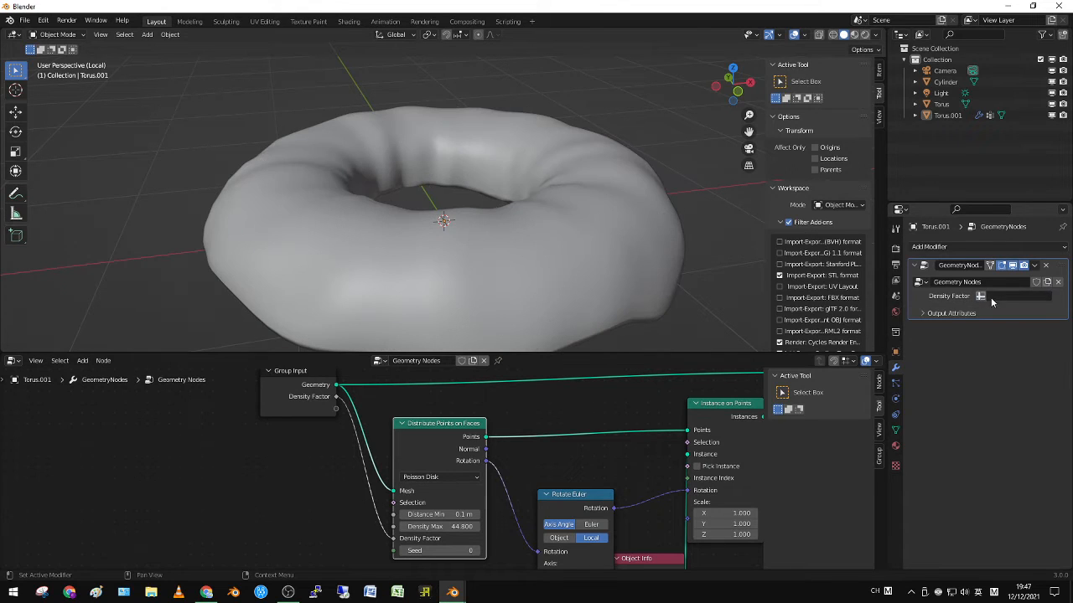
click(995, 298)
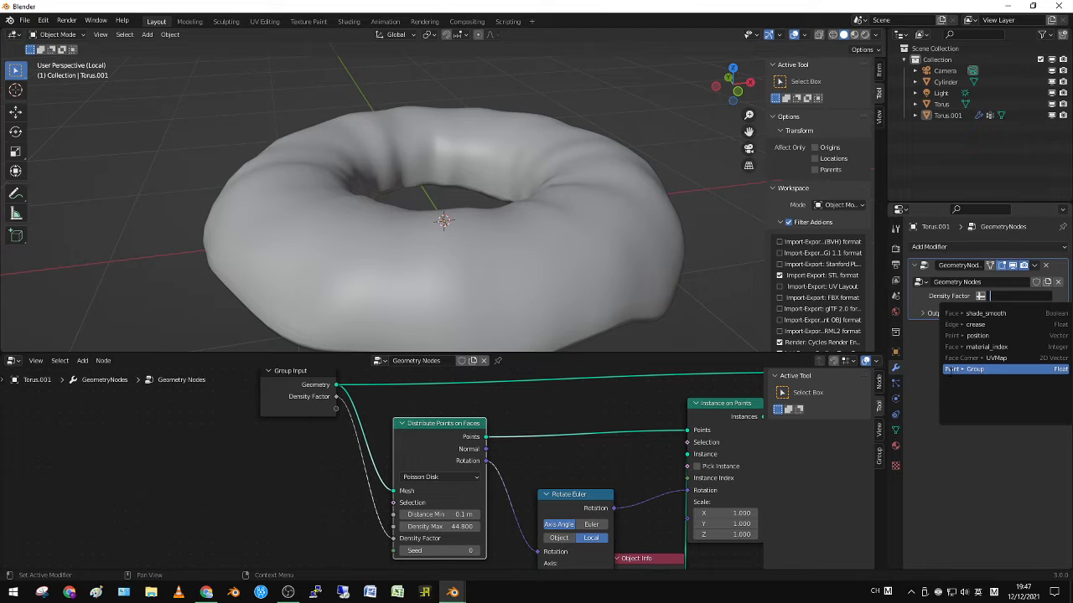
click(928, 359)
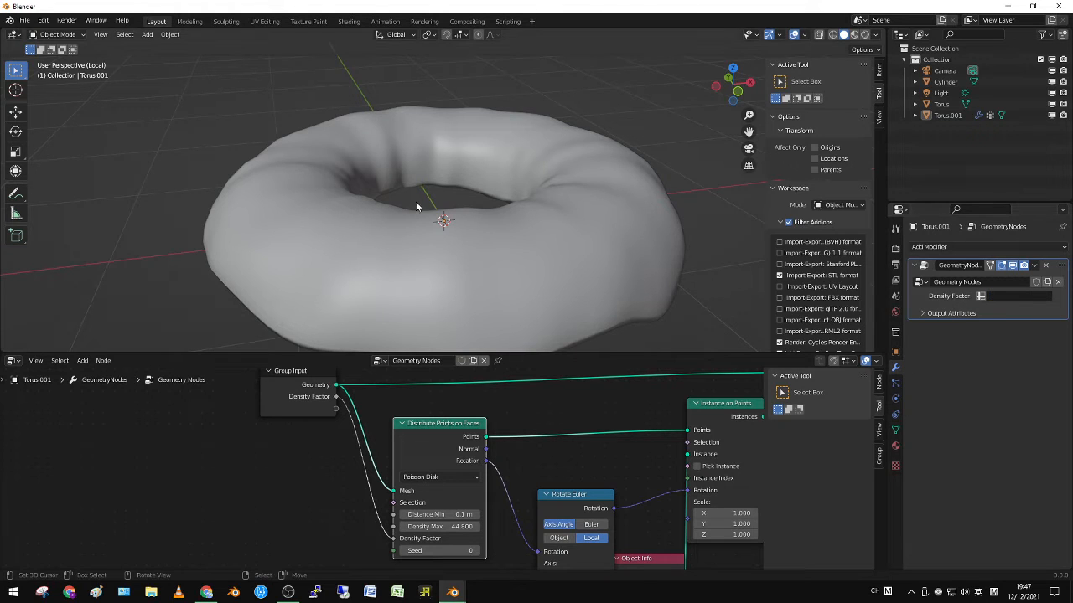
click(896, 429)
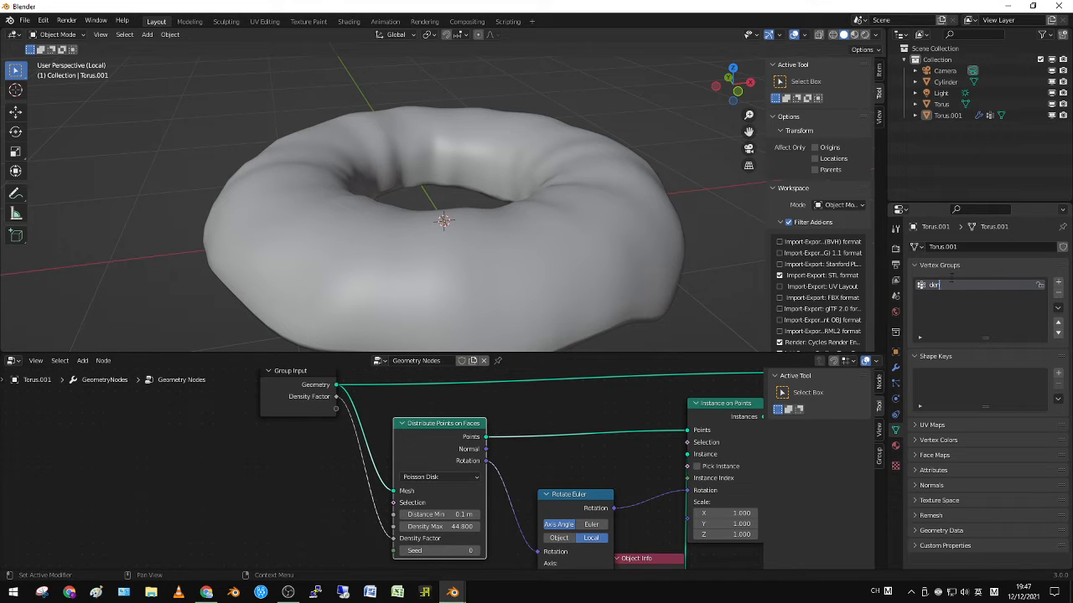
click(895, 367)
click(1006, 296)
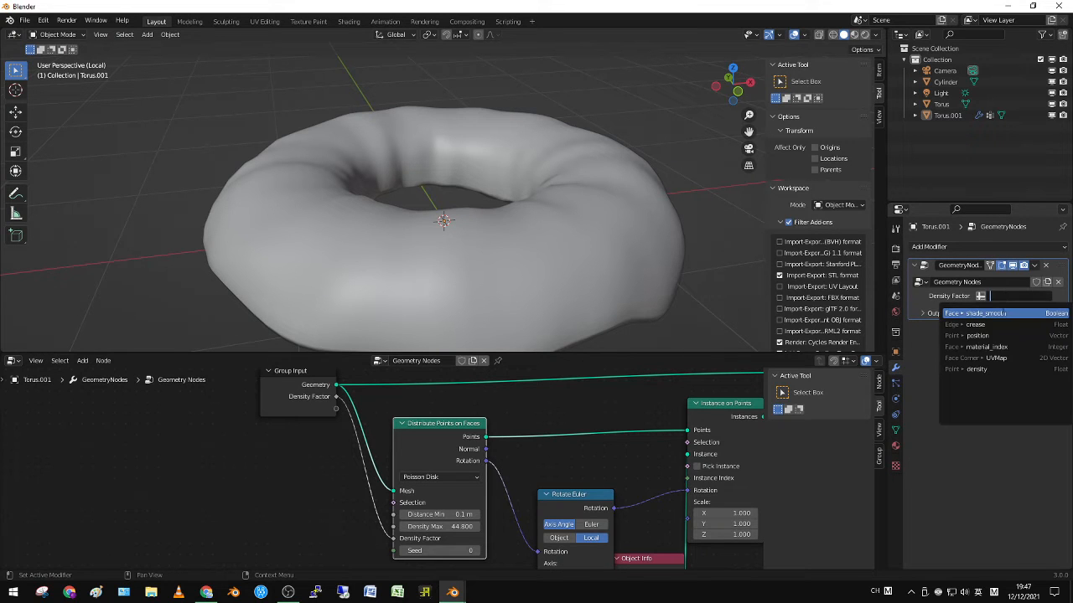
click(991, 368)
Leave local view, inspect the sprinkle coverage from above and below, and reselect the icing
mouse_move(488, 227)
middle_down()
mouse_move(573, 235)
mouse_move(580, 105)
mouse_move(553, 94)
mouse_move(390, 118)
mouse_move(377, 168)
mouse_move(416, 122)
mouse_move(474, 239)
middle_up()
scroll(476, 268, down, 2)
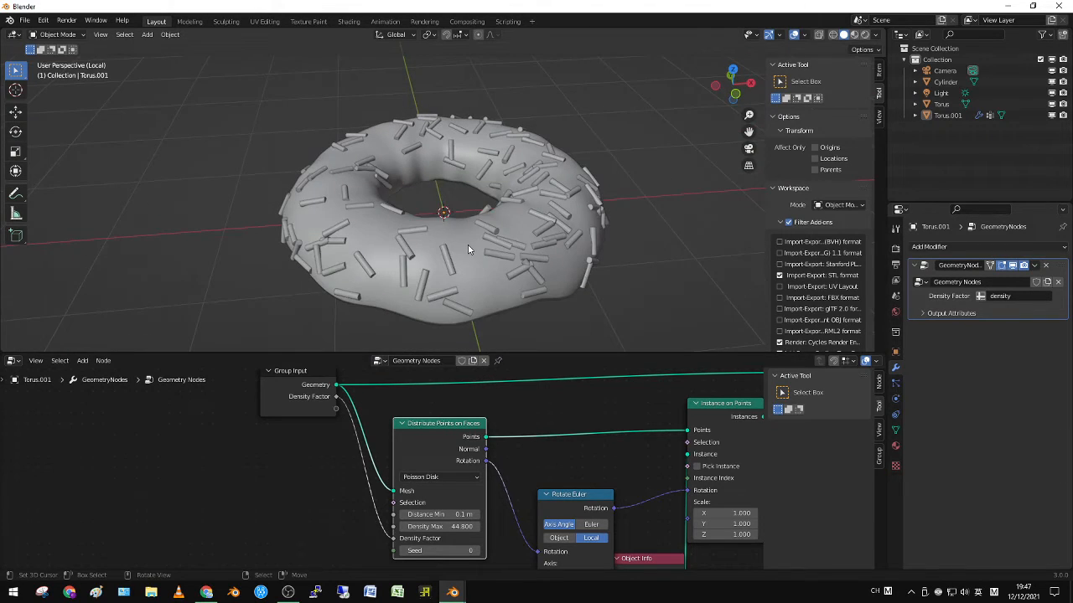
scroll(467, 244, up, 2)
key(KP_Divide)
click(457, 161)
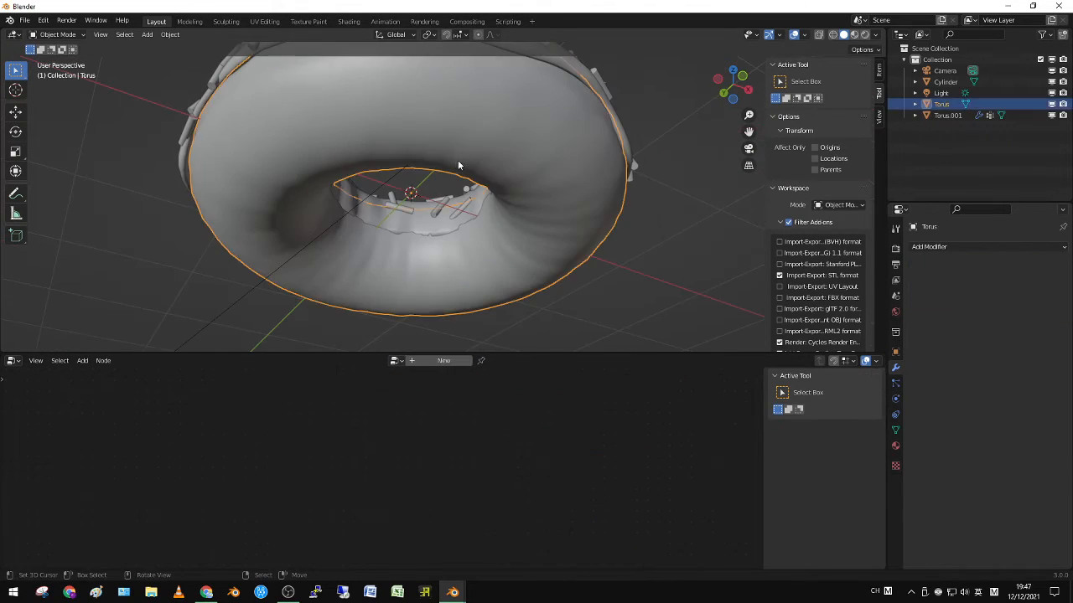
middle_drag(458, 160, 467, 205)
click(452, 201)
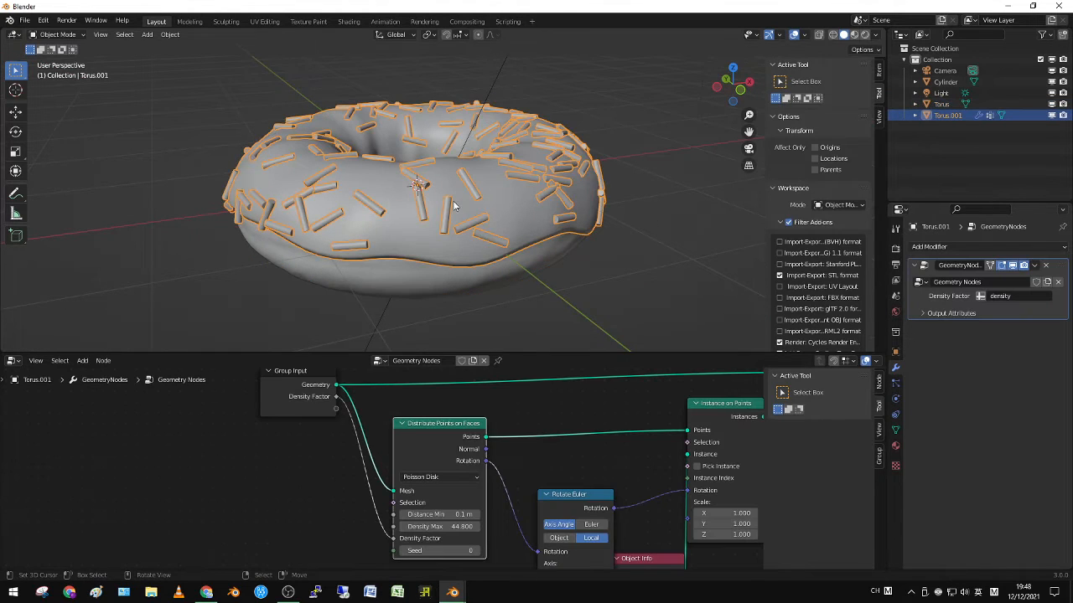
middle_drag(610, 248, 712, 263)
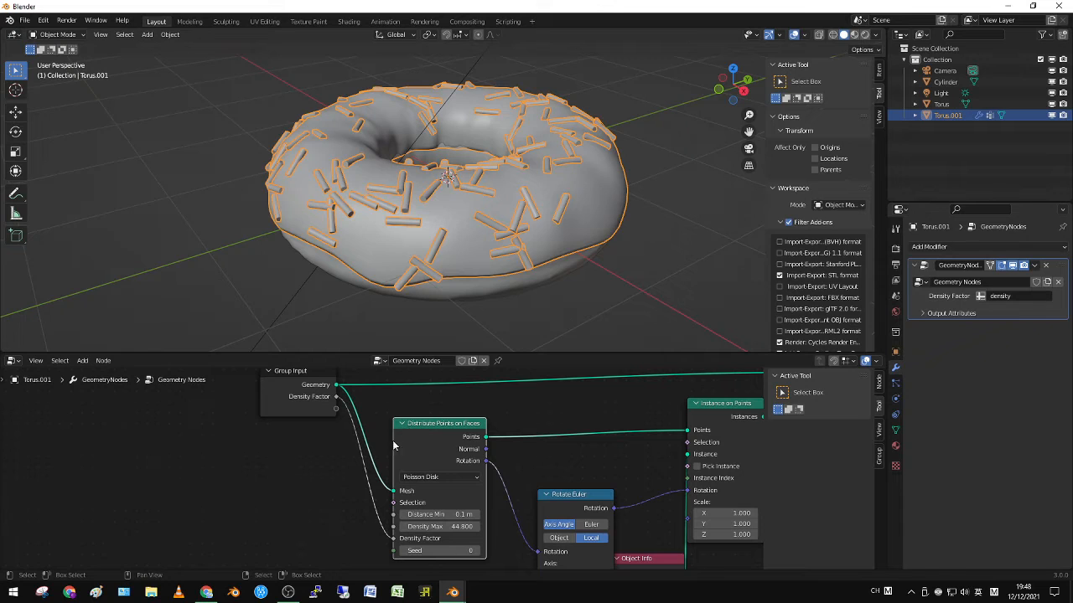
Set the Distribute Points on Faces Density Max to 50.000
middle_drag(604, 451, 507, 310)
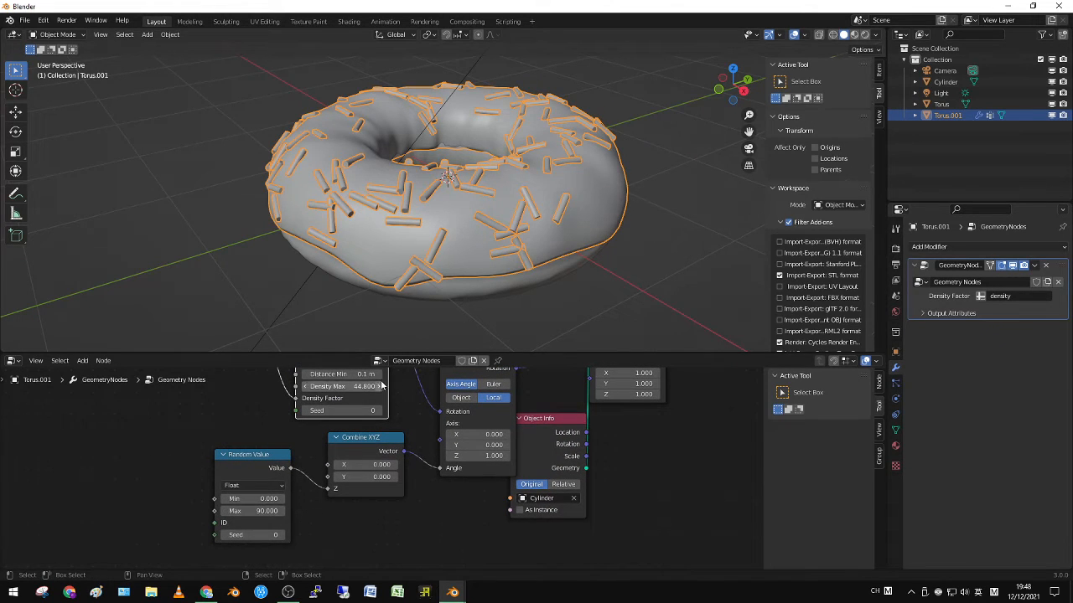
mouse_move(433, 458)
middle_down()
mouse_move(429, 488)
mouse_move(387, 513)
middle_up()
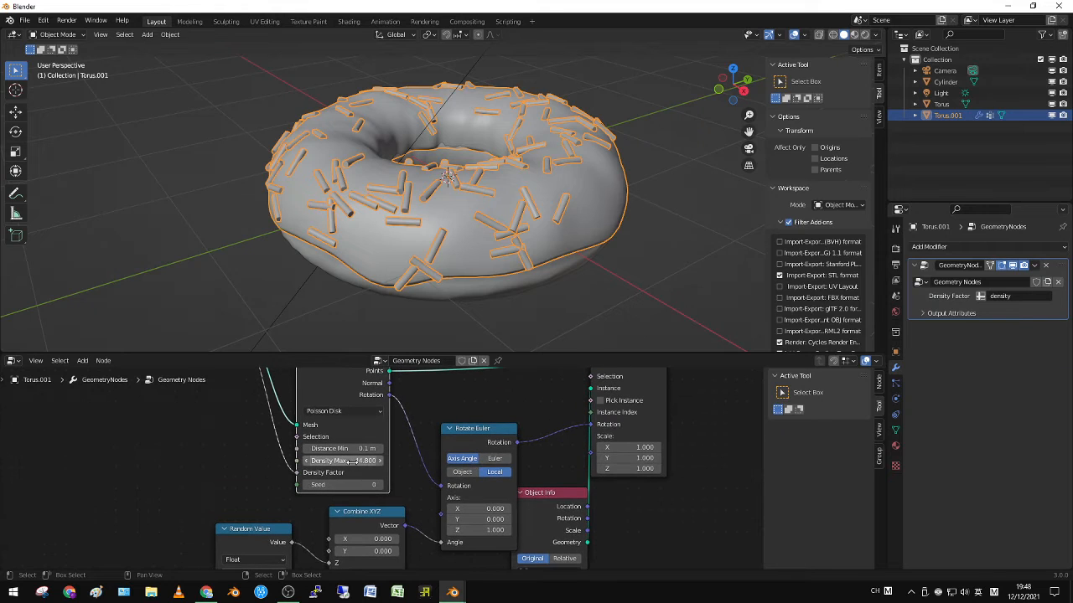
drag(356, 461, 398, 460)
middle_drag(401, 448, 439, 553)
Scale down the source sprinkle cylinder's mesh in Edit Mode, and check the smaller sprinkles on the donut
scroll(372, 211, down, 4)
click(557, 88)
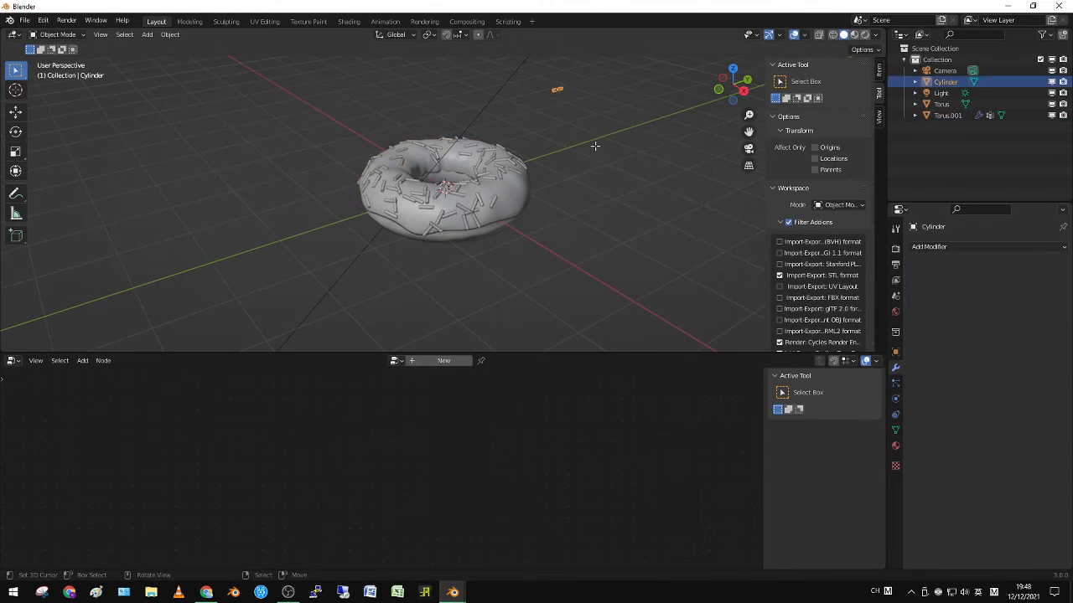
key(Tab)
key(s)
click(618, 190)
key(Tab)
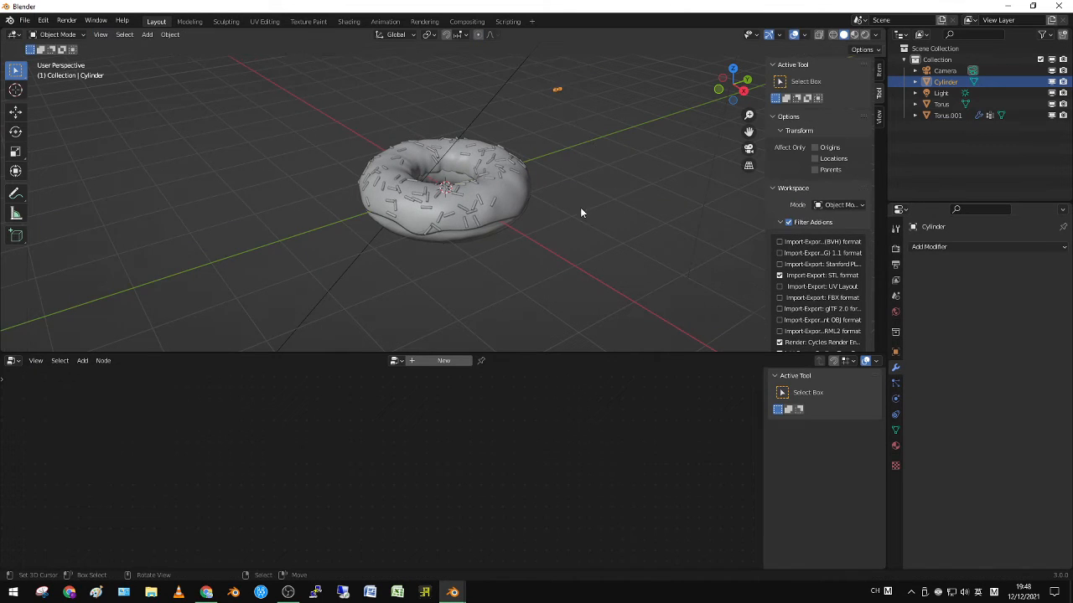
scroll(580, 208, up, 7)
middle_drag(579, 221, 575, 256)
scroll(536, 264, down, 5)
Weight-paint more of the icing's outer side and the area around the hole at weight 1.000, and return to Object Mode
right_click(493, 239)
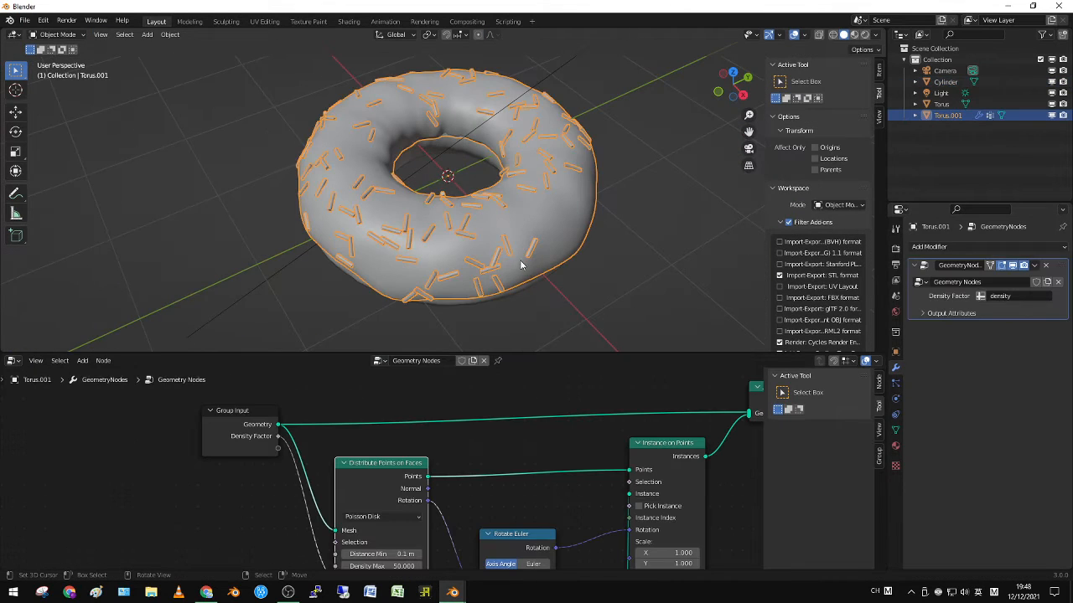
key(ctrl+Tab)
click(516, 222)
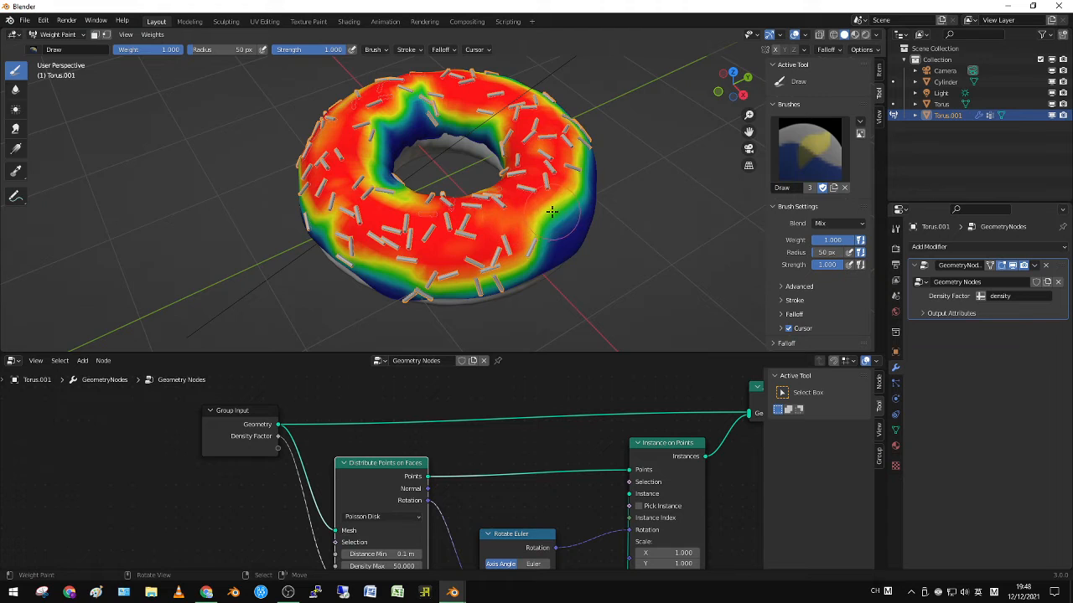
mouse_move(552, 211)
mouse_down()
mouse_move(579, 235)
mouse_move(557, 201)
mouse_move(591, 192)
mouse_move(589, 176)
mouse_up()
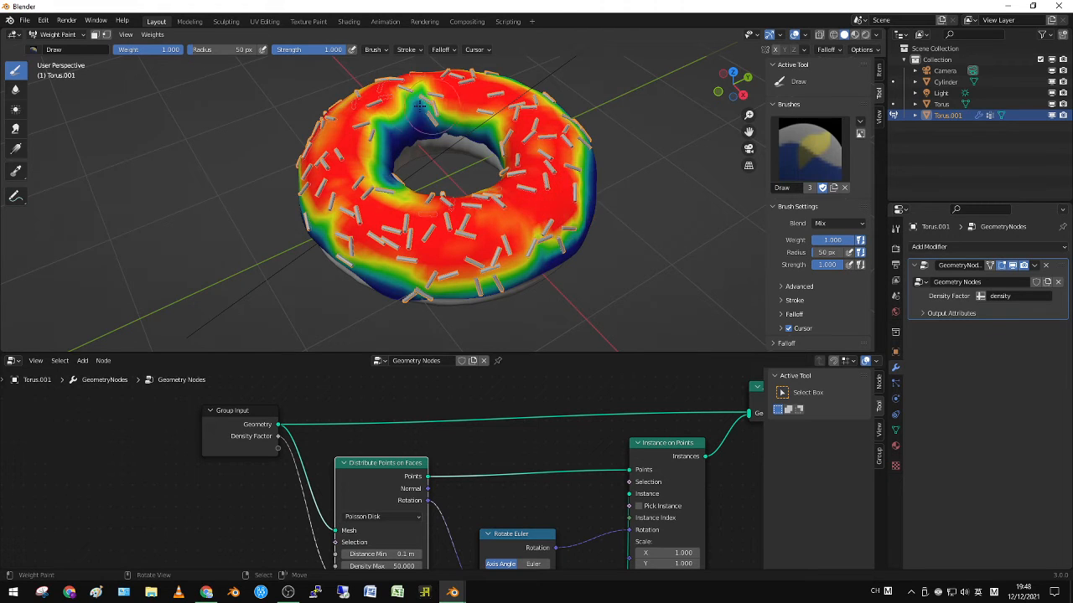
mouse_move(418, 105)
mouse_down()
mouse_move(432, 117)
mouse_move(301, 206)
mouse_move(503, 275)
mouse_move(587, 177)
mouse_move(591, 130)
mouse_up()
right_click(619, 162)
key(Tab)
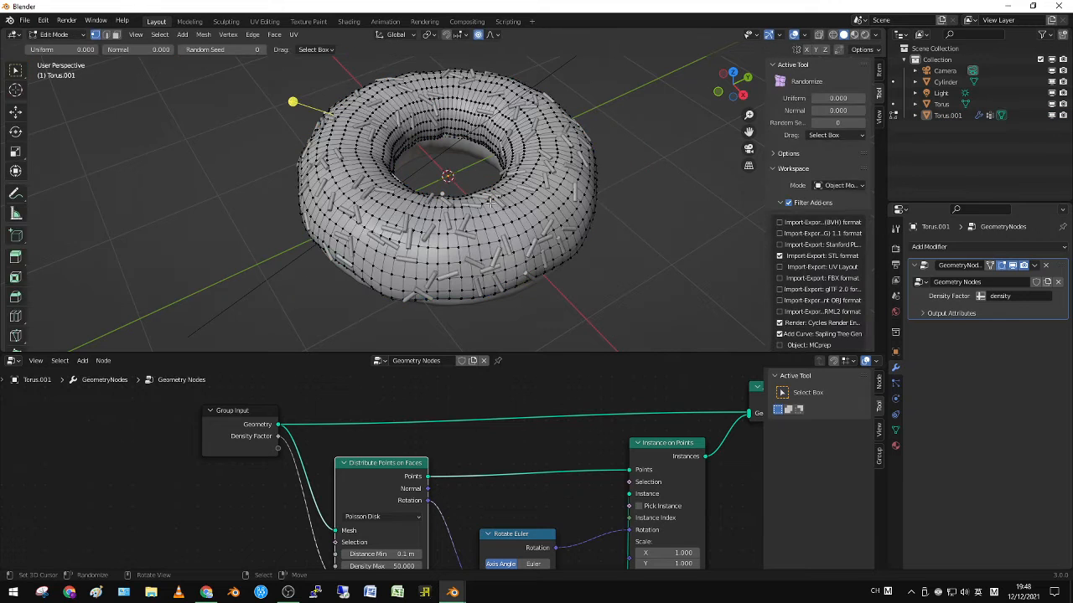
key(ctrl+Tab)
click(420, 208)
click(474, 238)
Raise the Distribute Points on Faces Density Max to 61.900 and view the donut from above
middle_drag(473, 242, 456, 220)
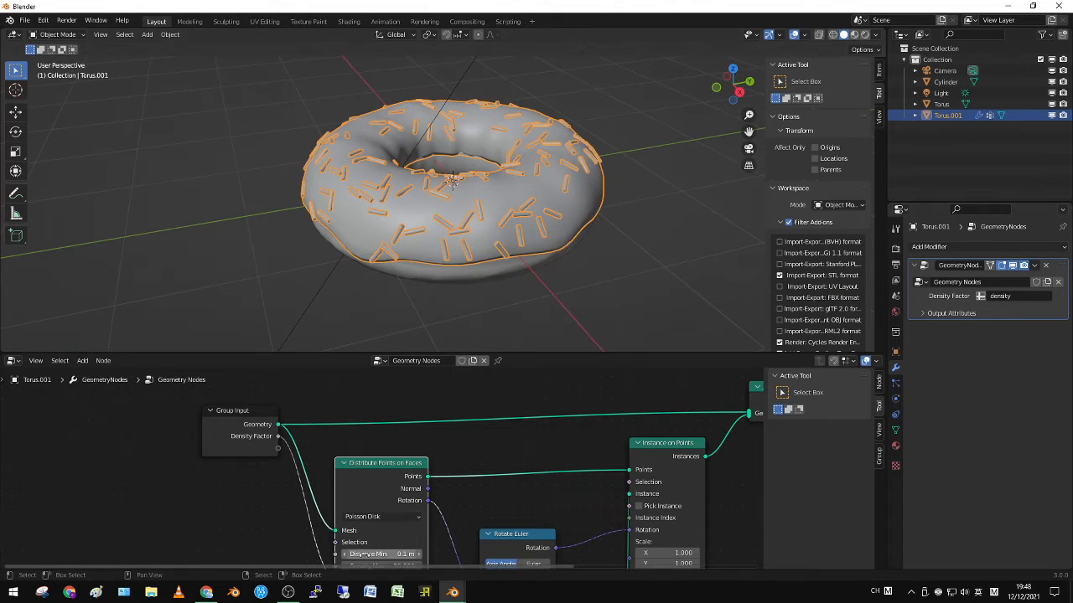
middle_drag(380, 543, 385, 468)
drag(391, 492, 460, 492)
middle_drag(431, 230, 440, 302)
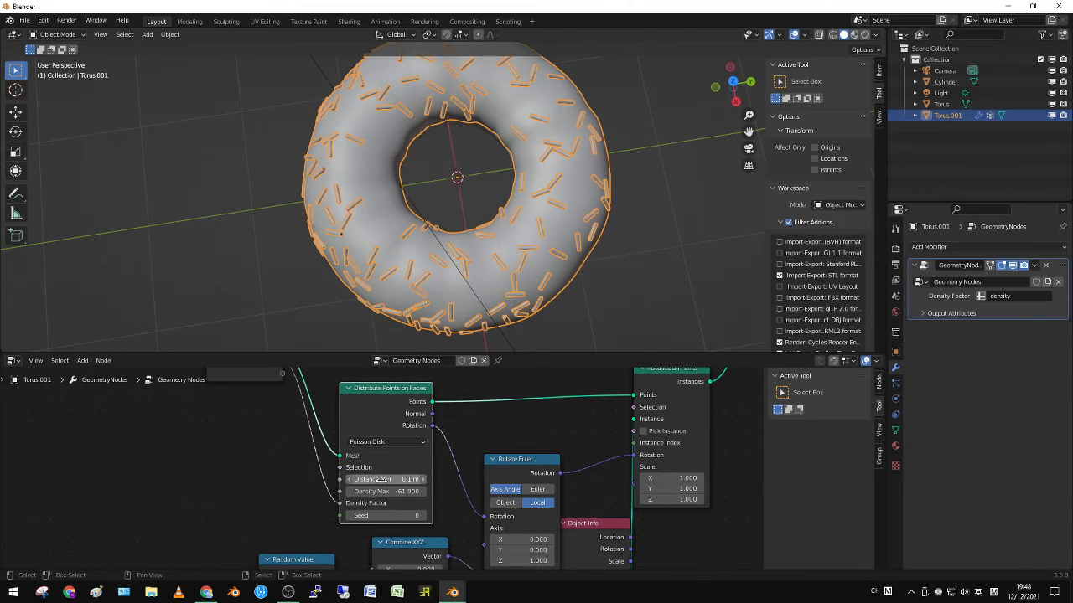
Set the Poisson Disk Distance Min to 0.08 m and check the denser sprinkles from the side
click(386, 478)
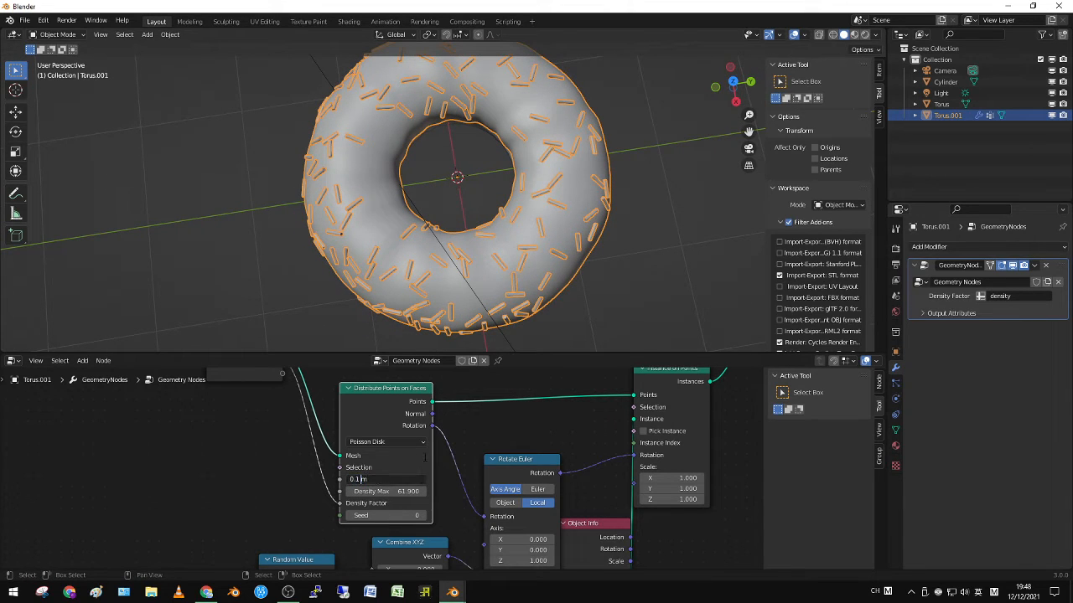
key(BackSpace)
text(8)
key(Return)
click(396, 478)
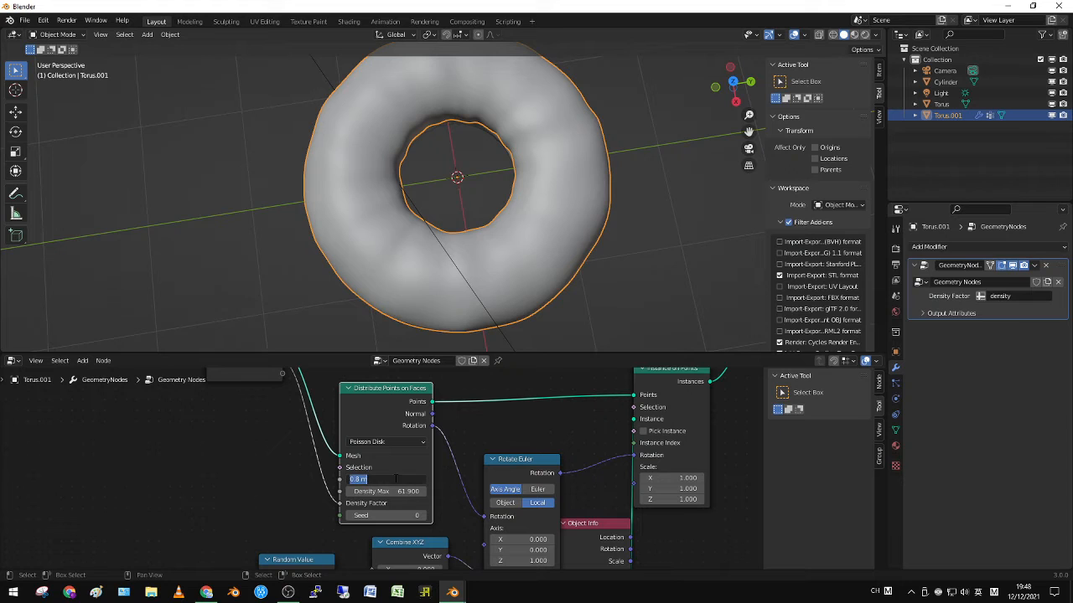
key(Return)
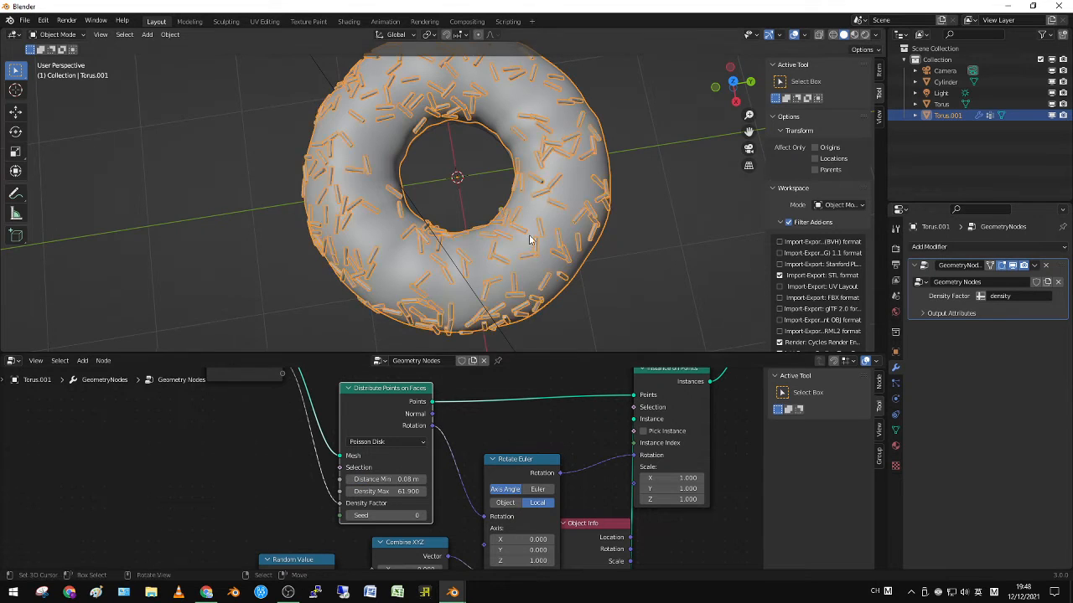
middle_drag(531, 240, 528, 176)
scroll(528, 176, down, 2)
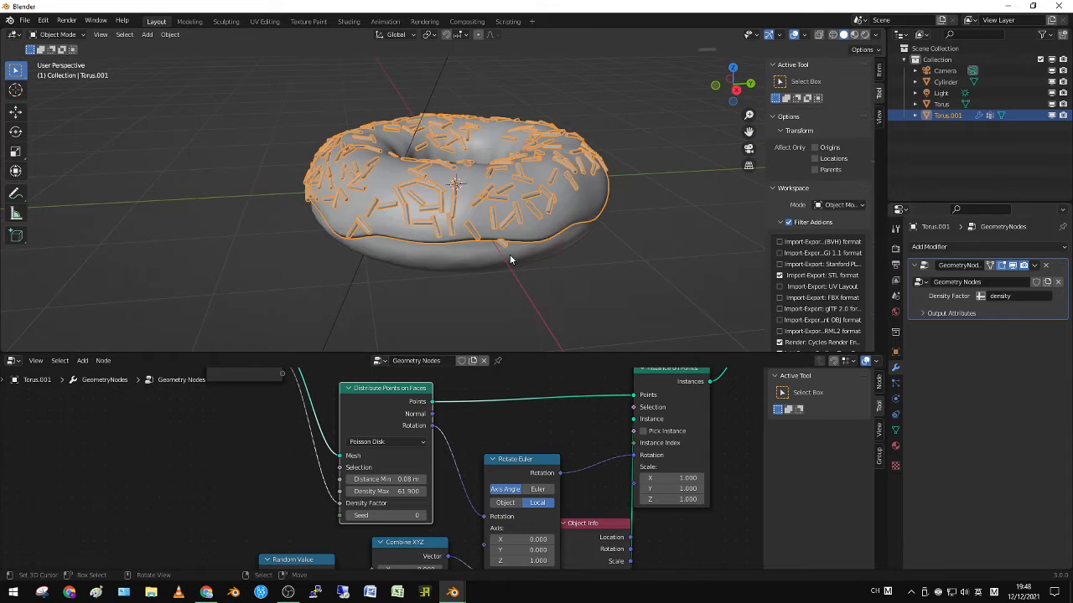
Give the donut base a new material with an orange-yellow Base Color of hue 0.088, saturation 0.905 and value 0.800
click(511, 255)
middle_drag(511, 255, 555, 242)
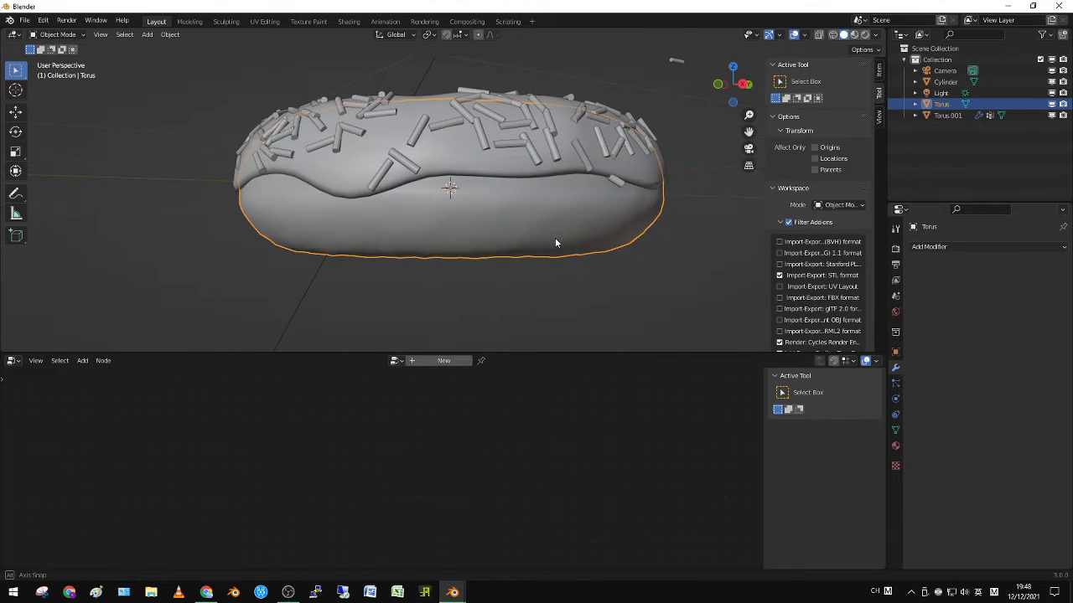
click(1017, 246)
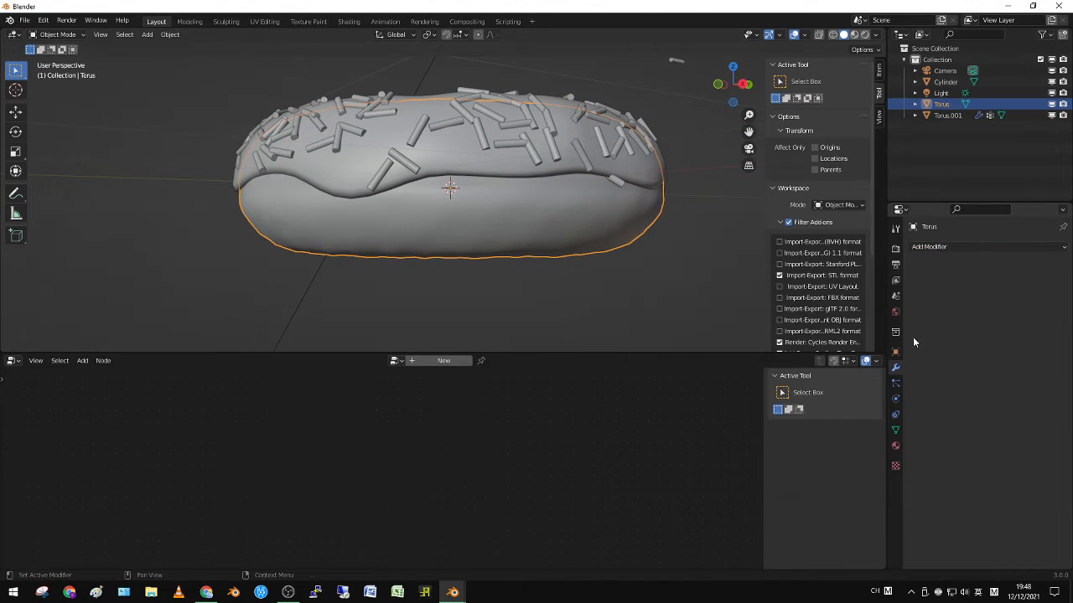
click(895, 445)
click(988, 298)
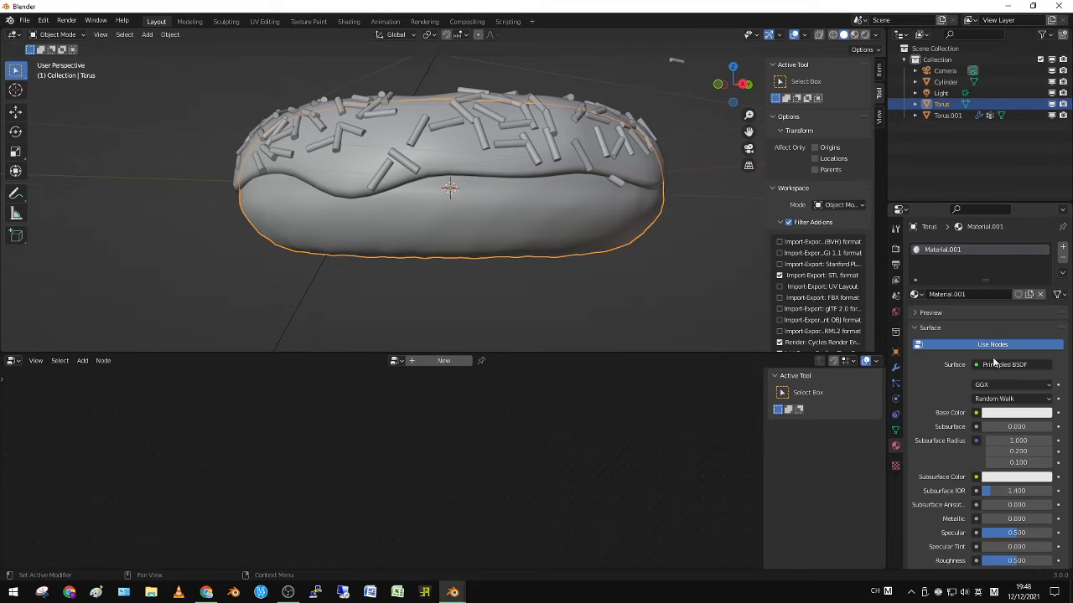
click(999, 412)
drag(989, 315, 972, 320)
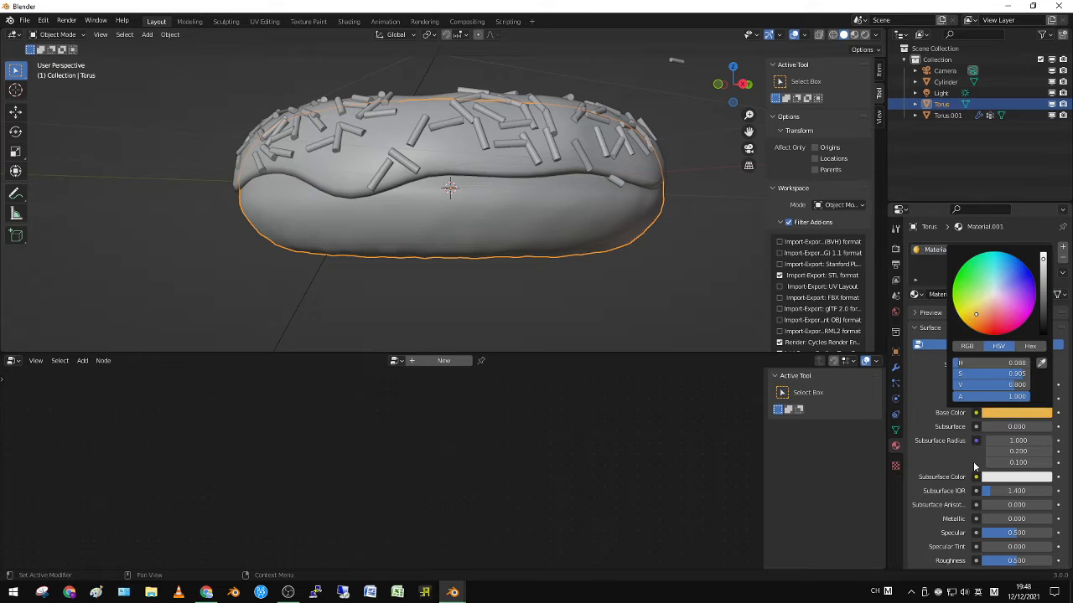
Set the donut base material's Roughness to 0.484 and switch the viewport to Rendered shading to view it
scroll(993, 486, down, 2)
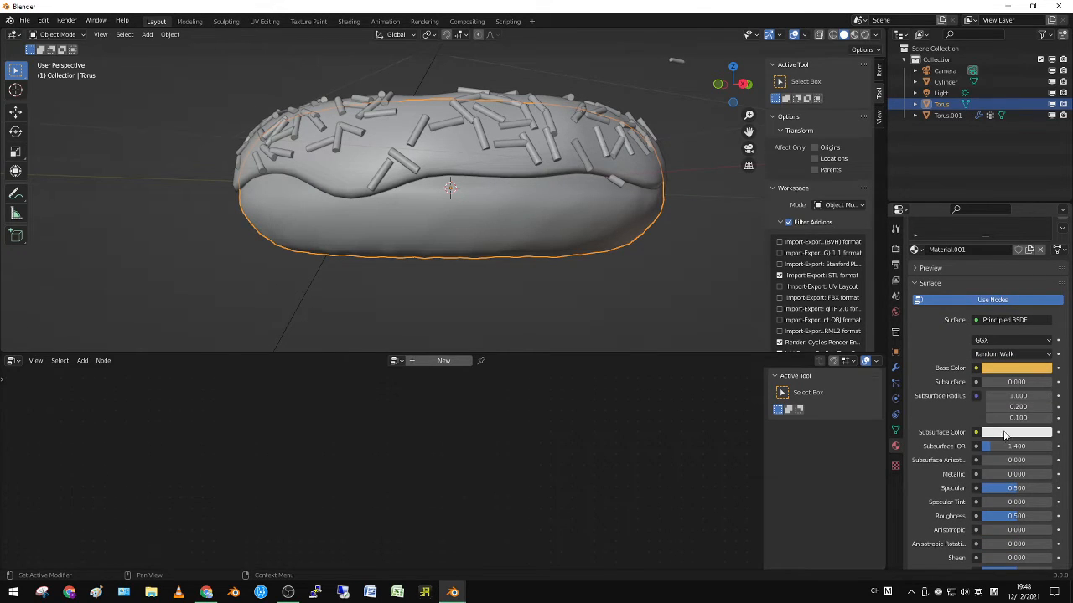
scroll(1020, 451, down, 1)
scroll(1020, 451, down, 2)
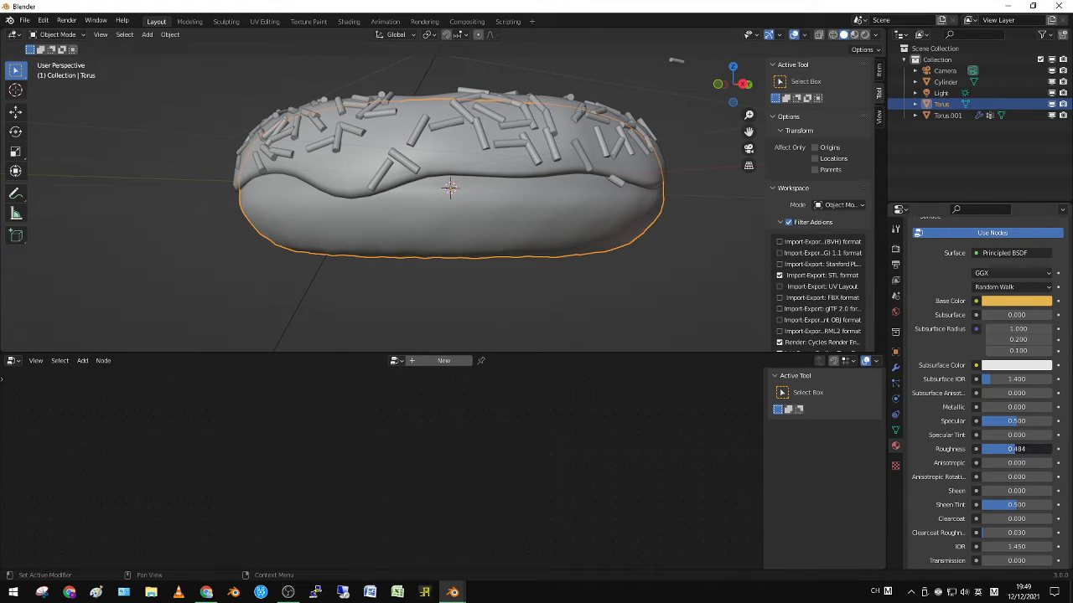
key(z)
click(581, 172)
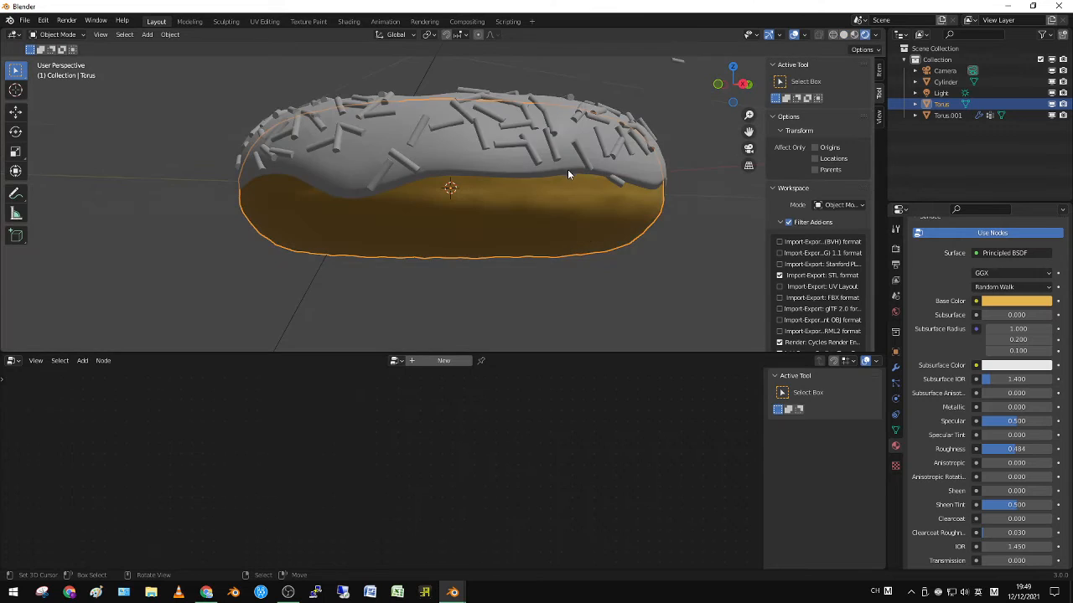
middle_drag(567, 169, 591, 247)
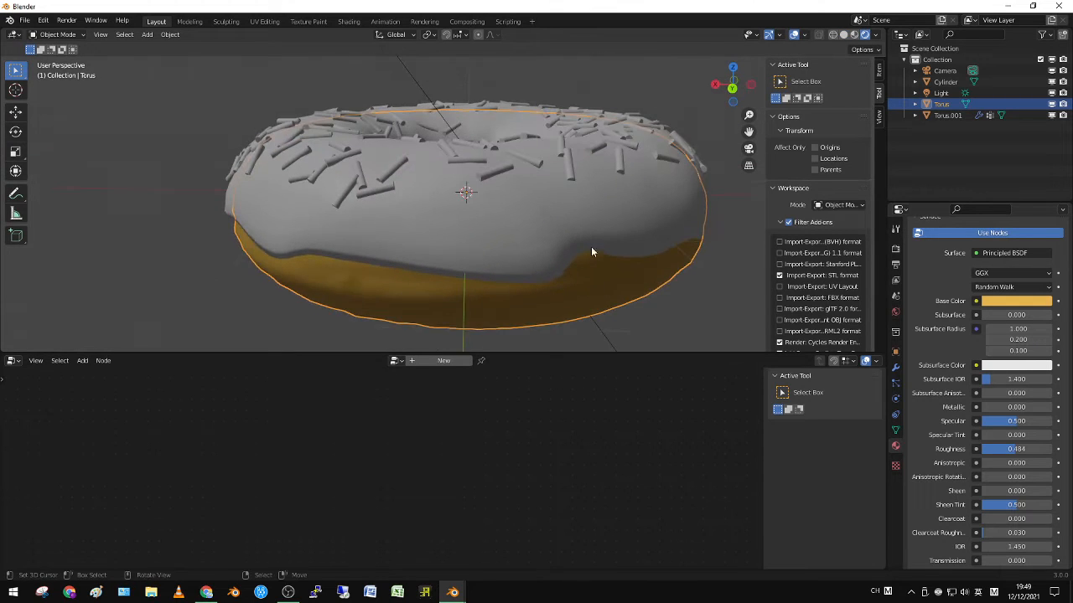
Give the icing material a magenta Base Color of hue 0.873, saturation 0.869 and value 0.800, and view it from above
click(591, 246)
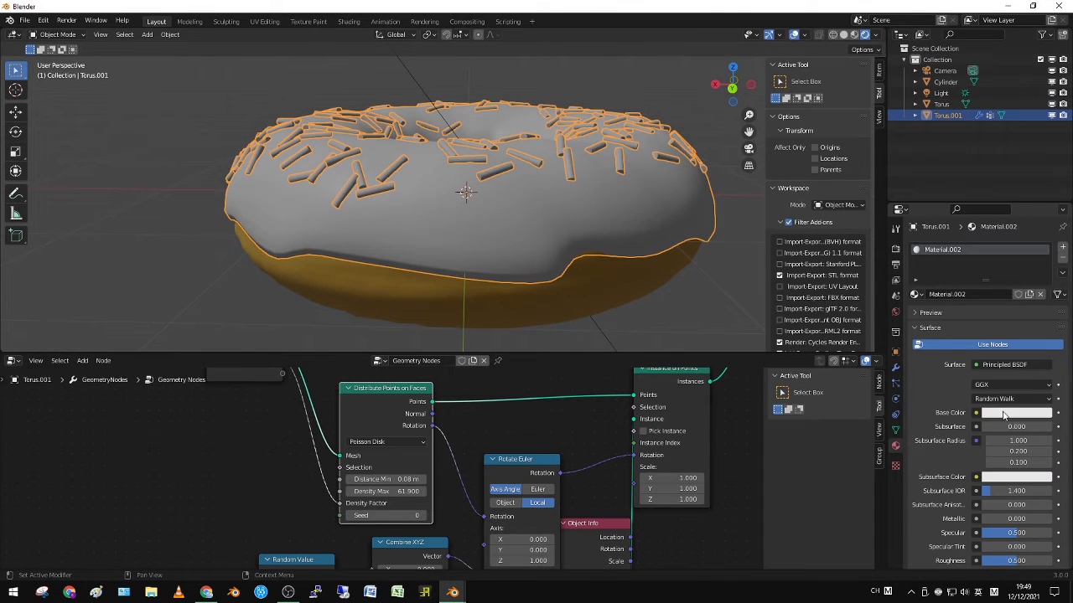
click(1005, 417)
drag(995, 307, 1014, 308)
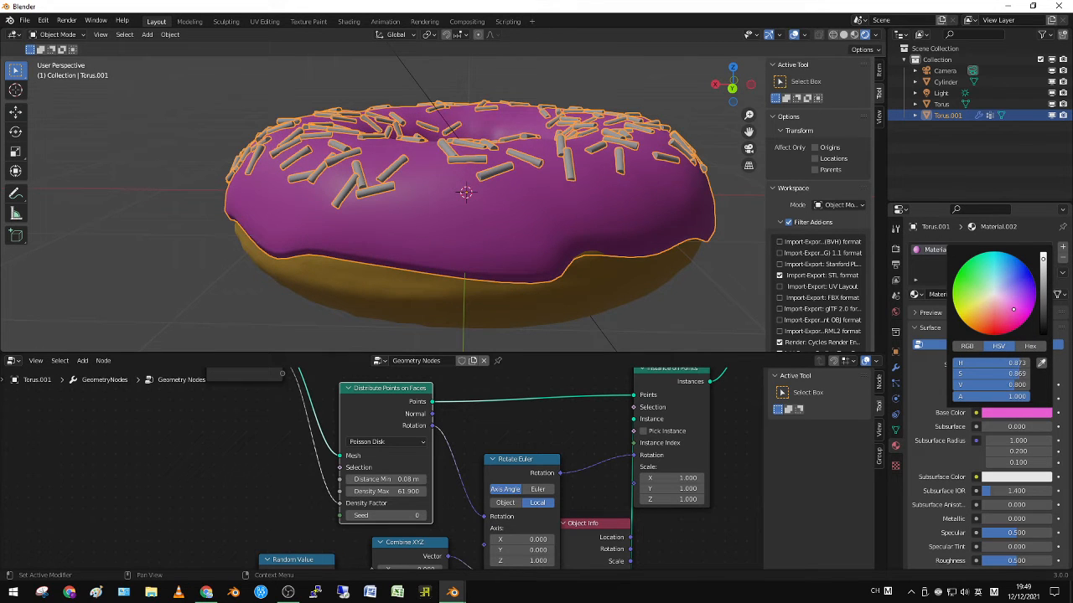
middle_drag(478, 192, 474, 256)
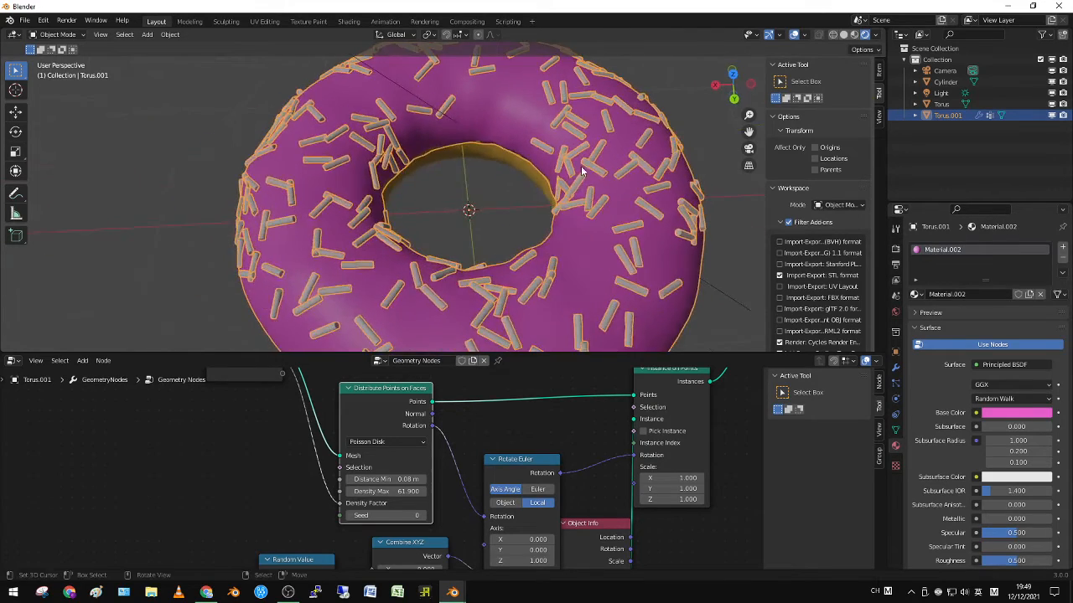
Give the sprinkle cylinder a new material and link a ColorRamp to its Base Color
scroll(579, 171, down, 3)
middle_drag(568, 218, 556, 185)
scroll(556, 186, down, 2)
right_click(542, 196)
scroll(547, 203, up, 2)
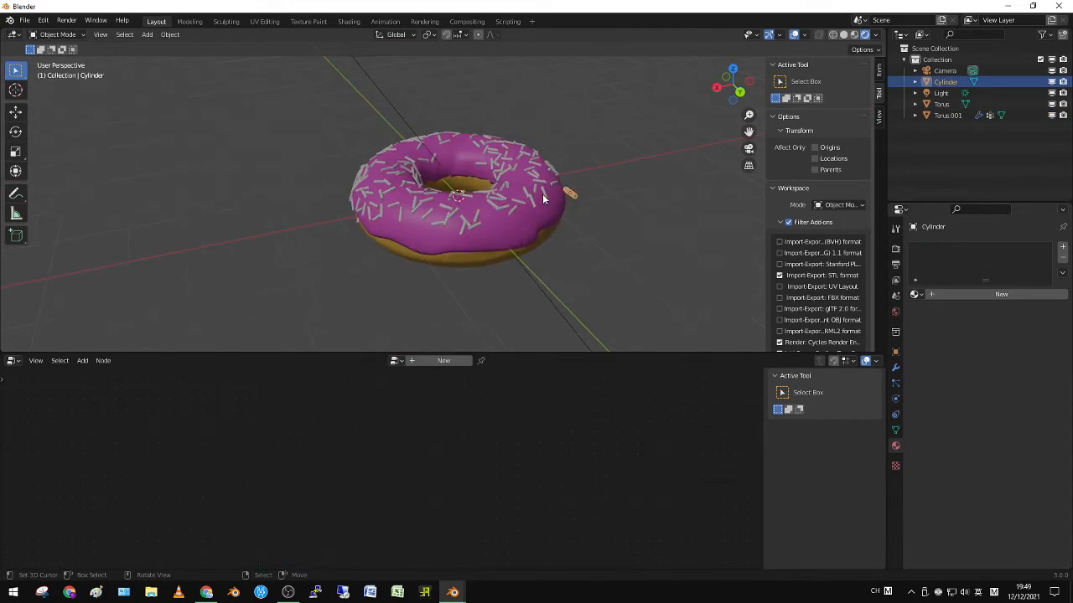
click(955, 293)
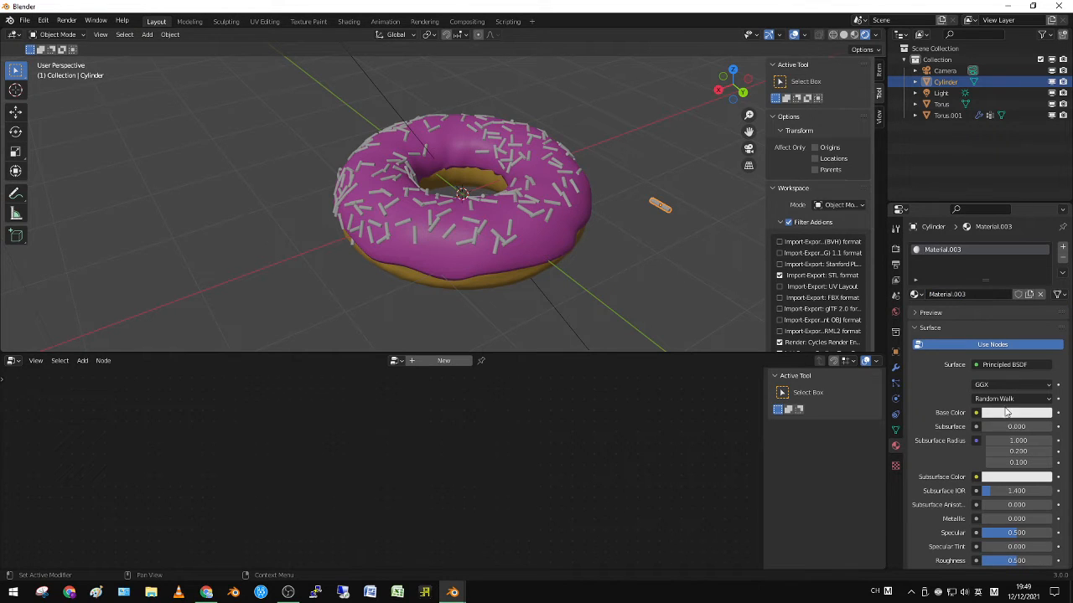
click(977, 413)
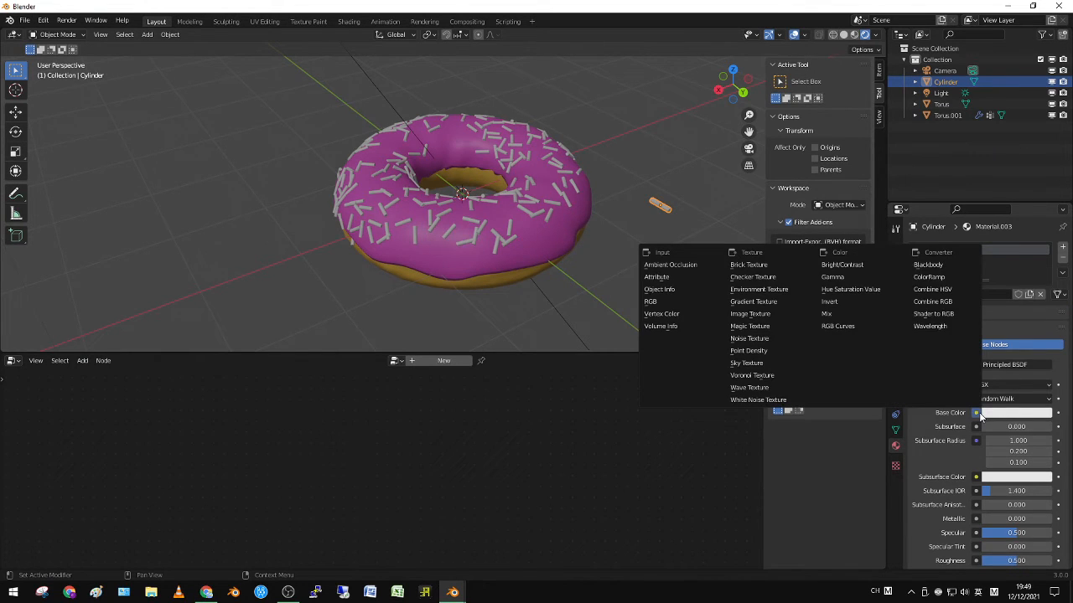
click(940, 279)
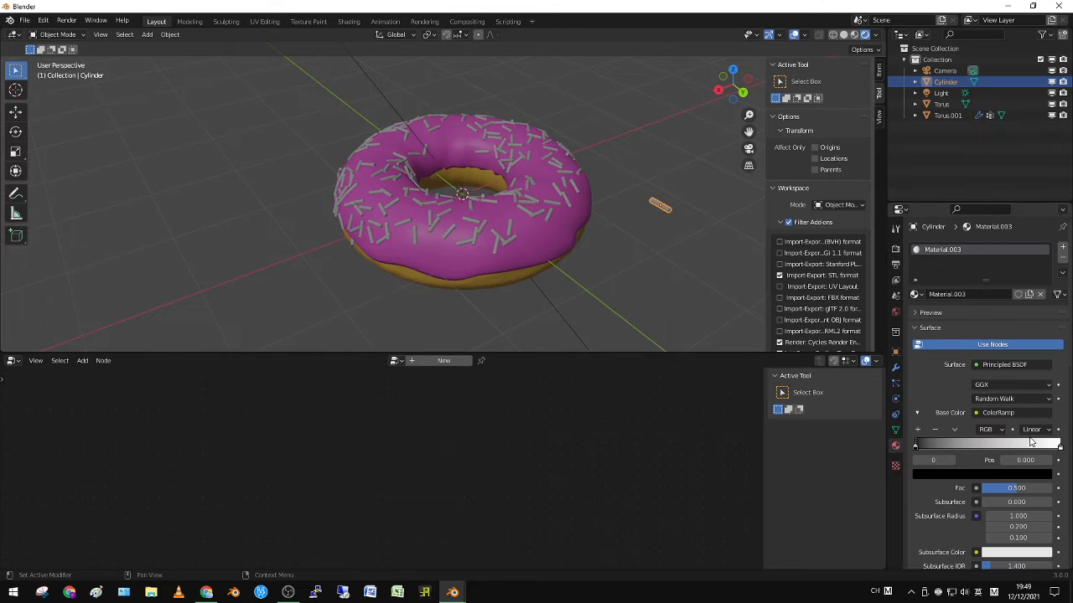
Drive the ColorRamp's Fac with the Random output of Object Info and check the sprinkles from above
click(977, 489)
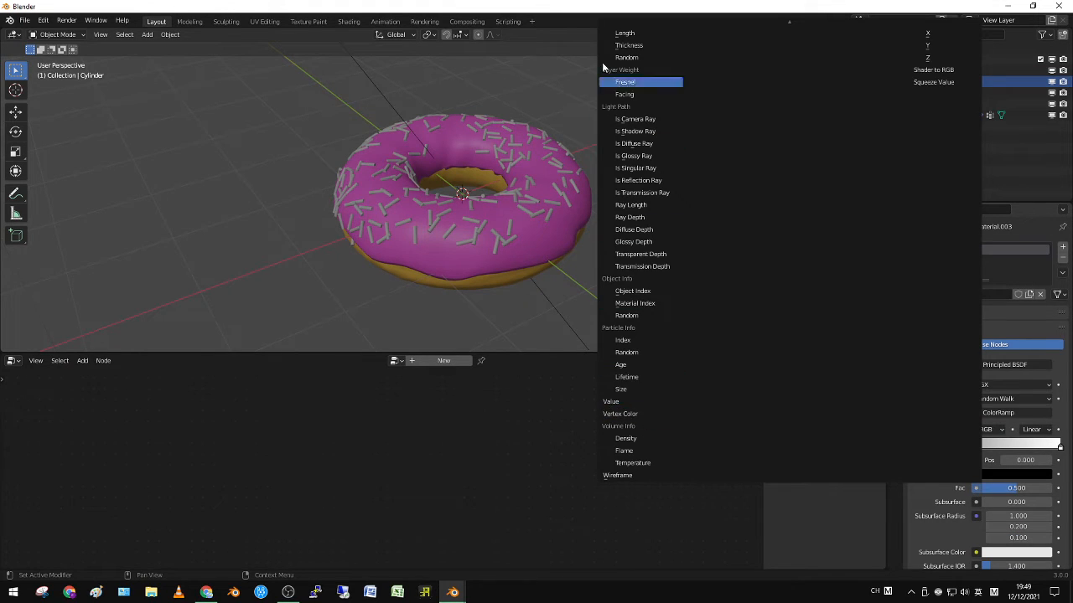
scroll(655, 30, up, 13)
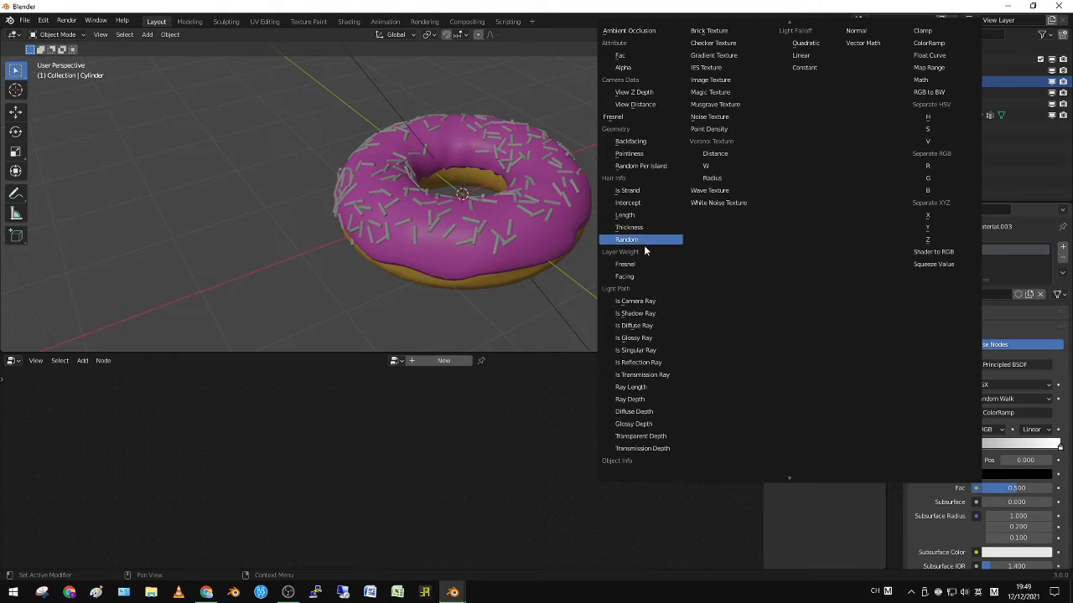
scroll(641, 352, down, 10)
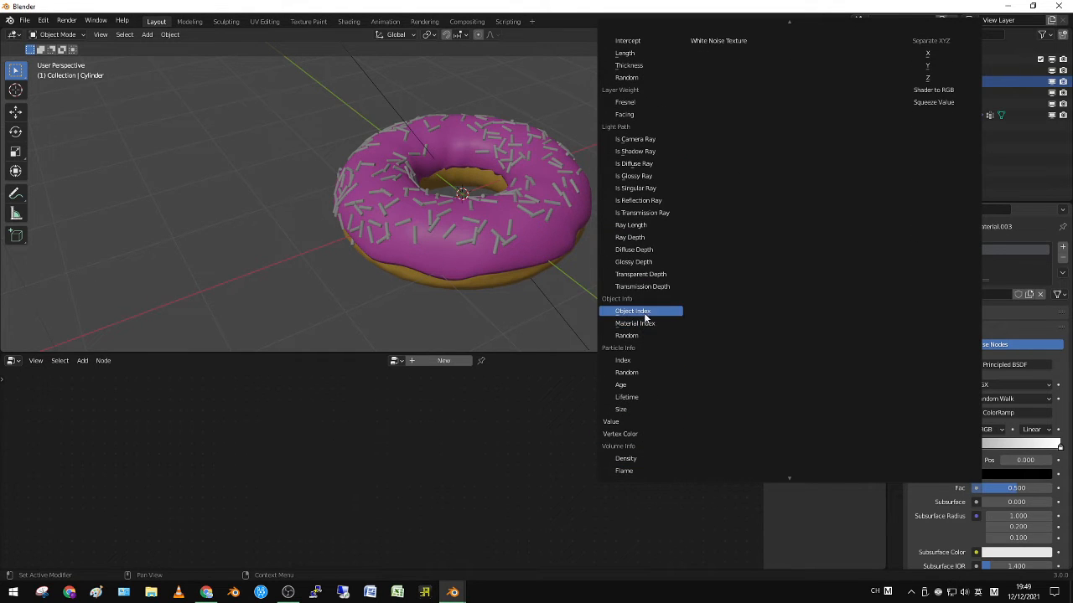
click(637, 335)
middle_drag(587, 243, 550, 219)
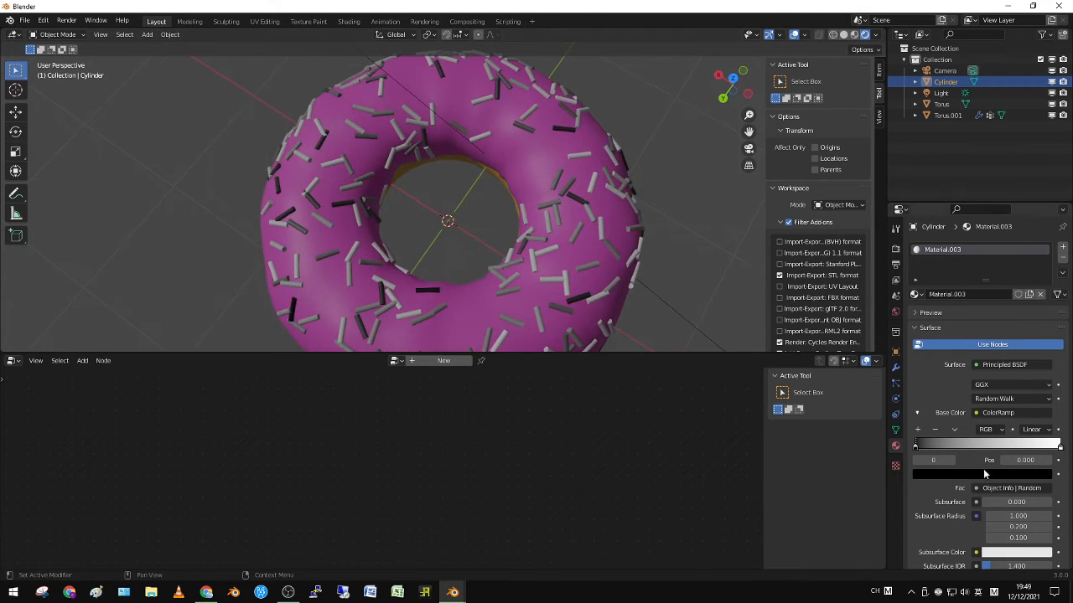
Add a colour ramp stop at position 0.500 and colour it magenta with hue 0.865, saturation 0.884 and value 0.500
click(917, 429)
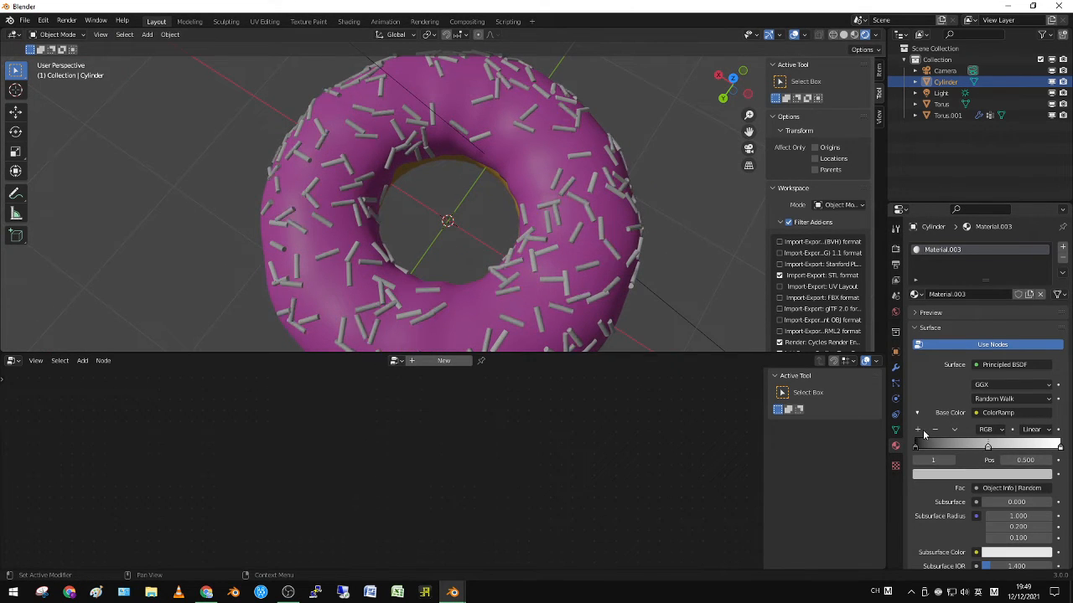
click(990, 473)
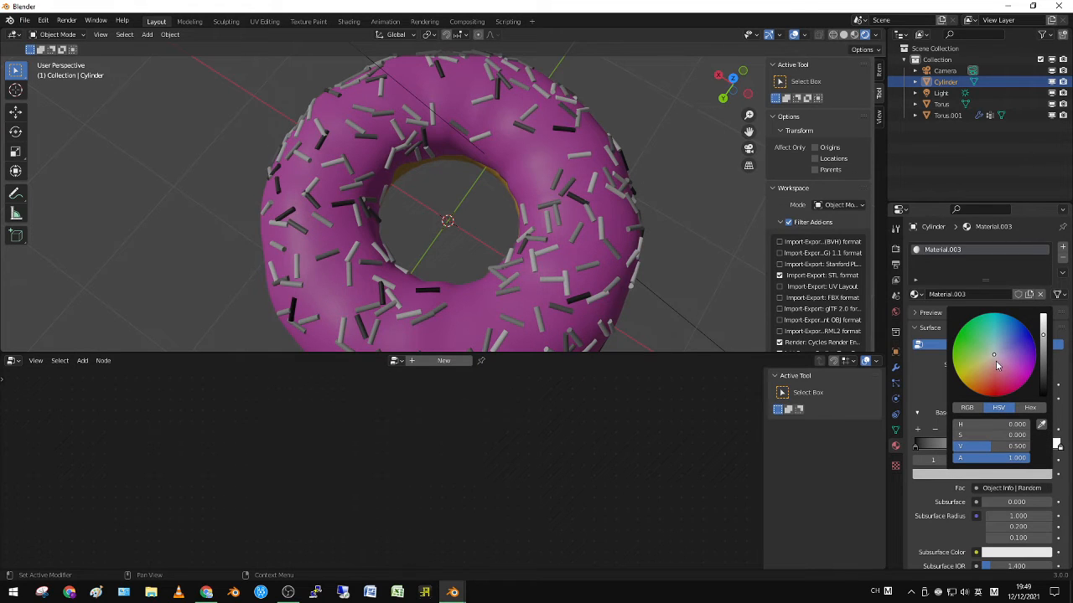
drag(997, 363, 994, 397)
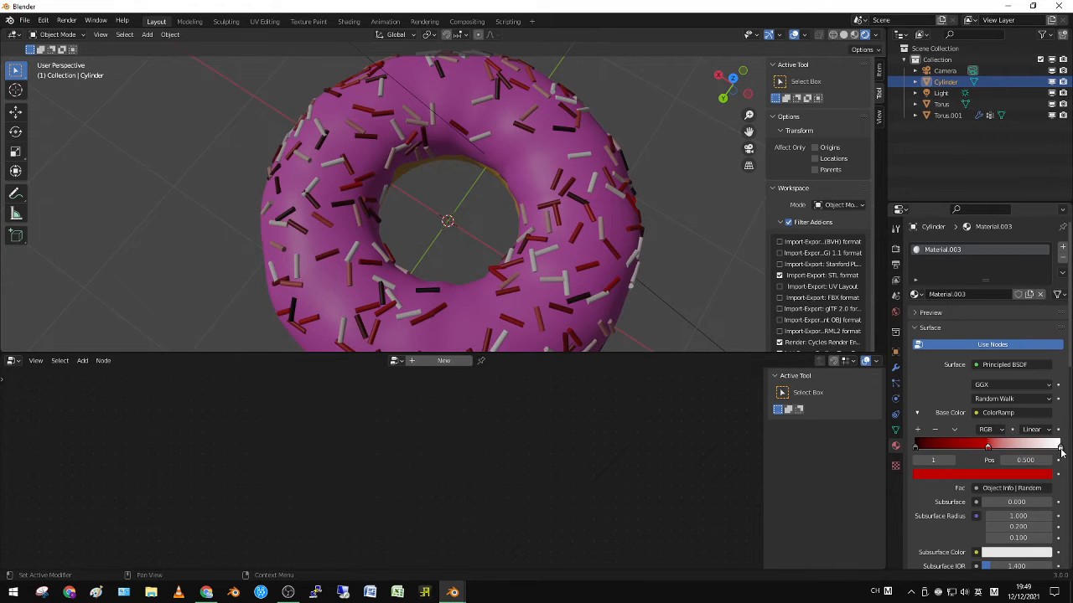
click(989, 474)
drag(1012, 367, 1016, 374)
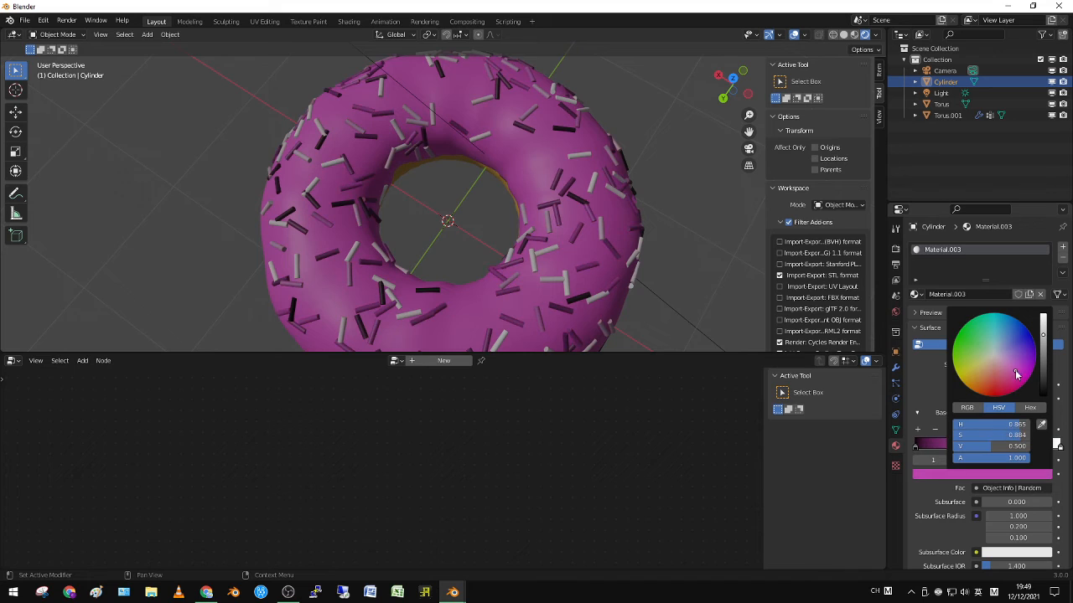
Try blue for the colour ramp's black first stop, and settle on green with hue 0.333, saturation 1.000 and value 1.000
click(916, 446)
click(938, 476)
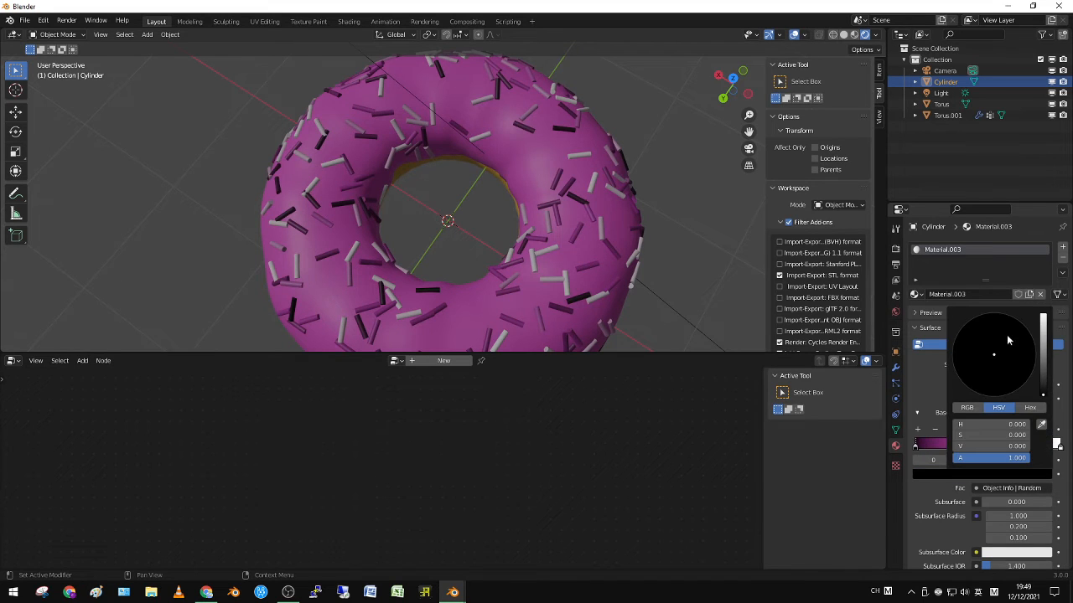
drag(1041, 370, 1042, 315)
drag(1009, 349, 1034, 339)
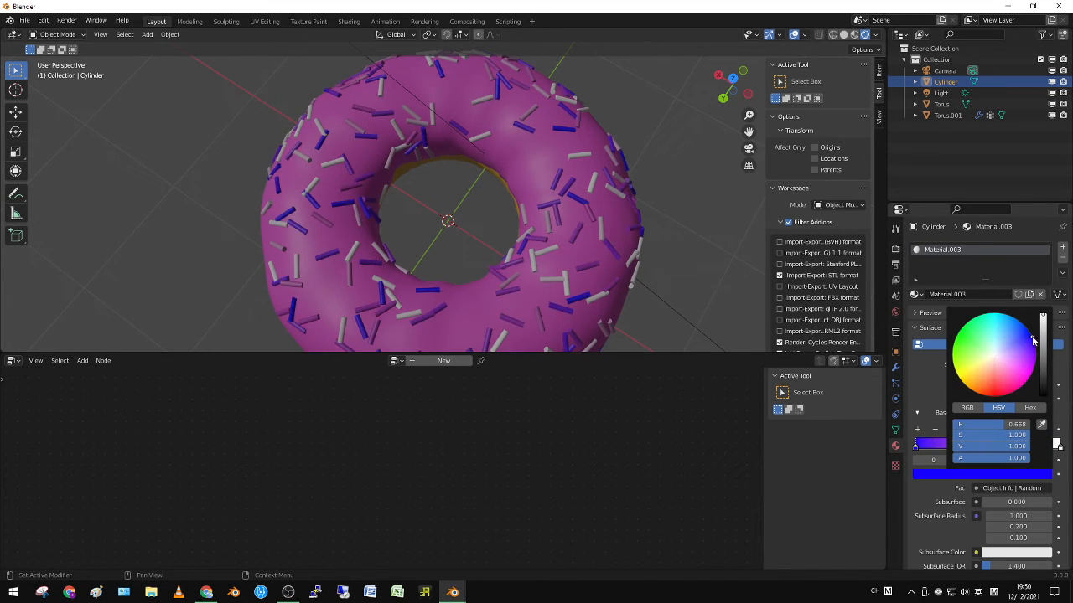
middle_drag(596, 262, 599, 245)
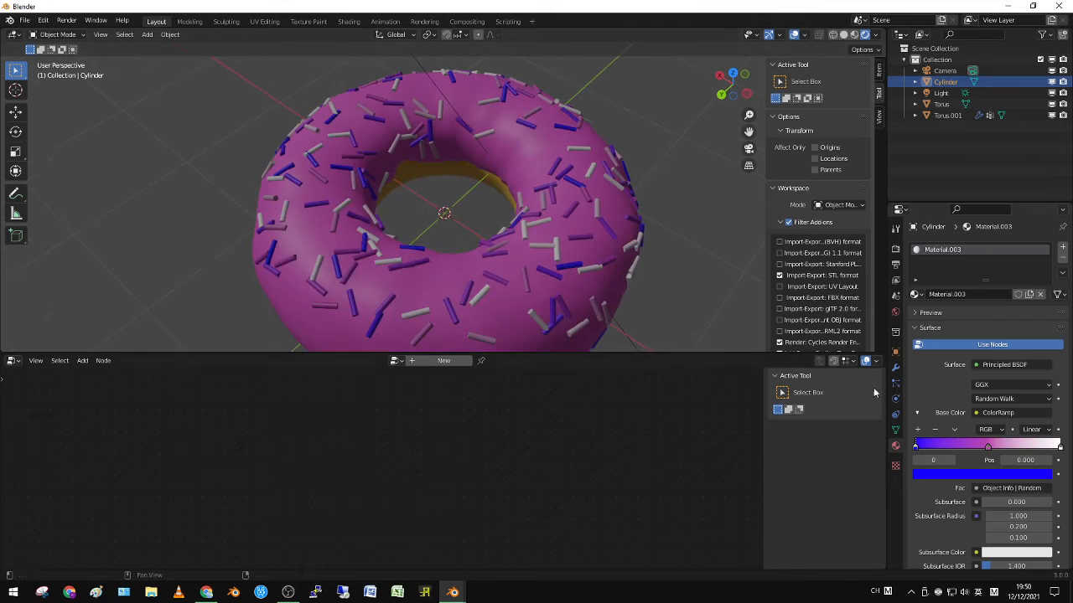
click(1060, 448)
click(993, 475)
drag(991, 379, 956, 334)
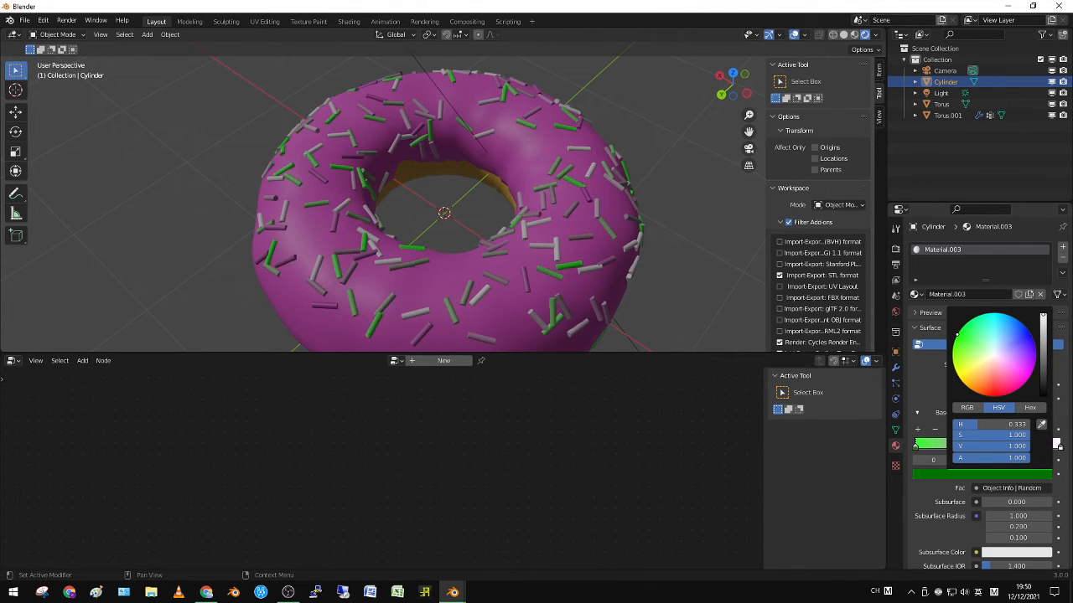
Move the magenta ramp stop closer to the green end and add a red stop at position 0.669
drag(989, 449, 959, 449)
click(918, 429)
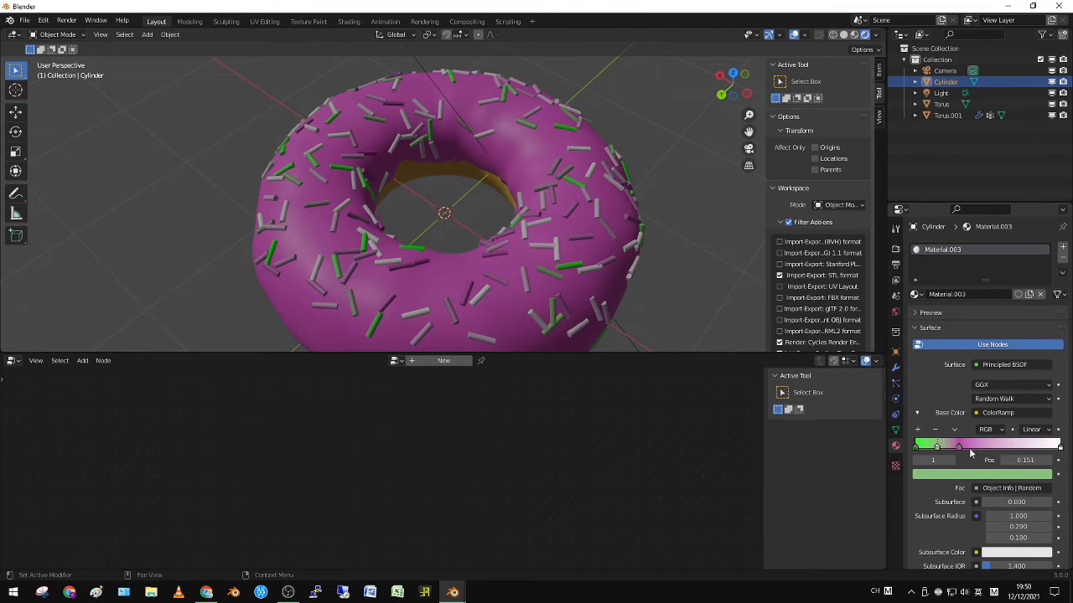
click(956, 446)
click(1003, 475)
drag(1003, 394, 1006, 392)
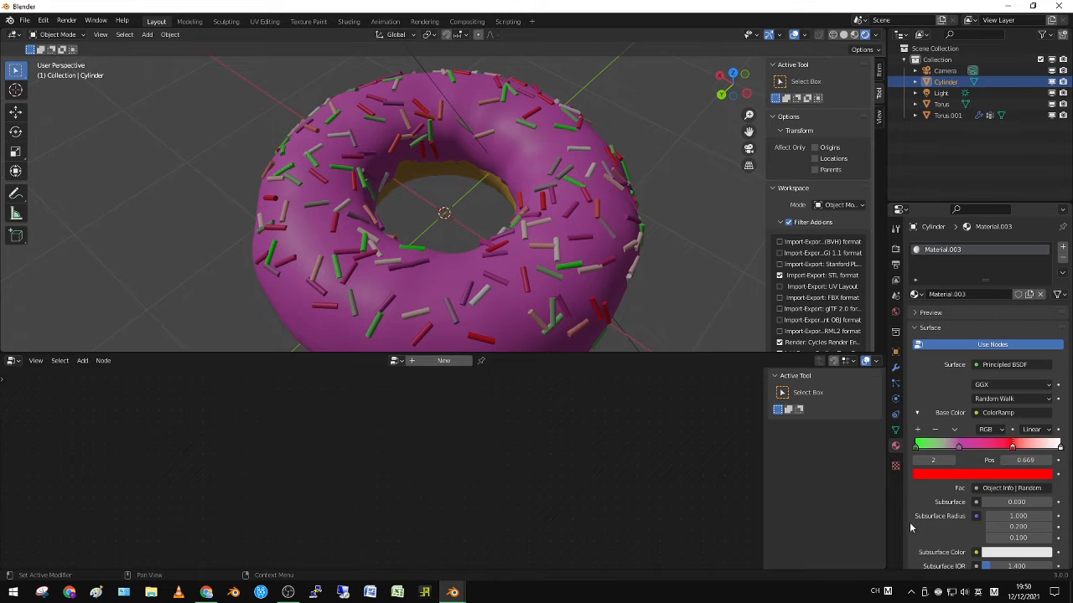
Brighten the colour ramp's magenta stop and recolour the white end stop at position 1.000 to blue
click(963, 447)
click(977, 474)
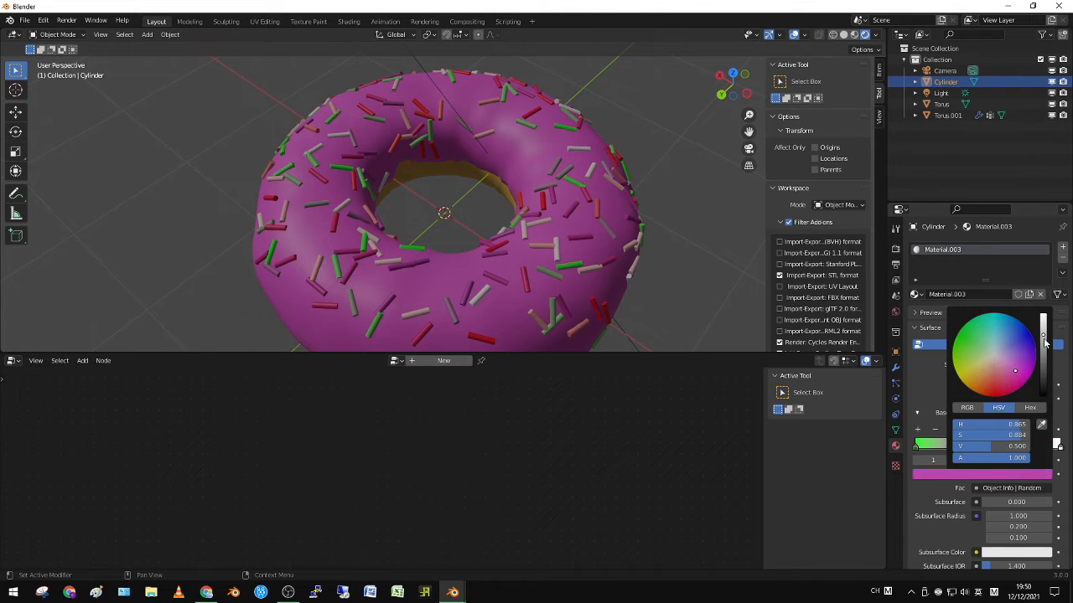
drag(1044, 345, 1043, 322)
click(1058, 445)
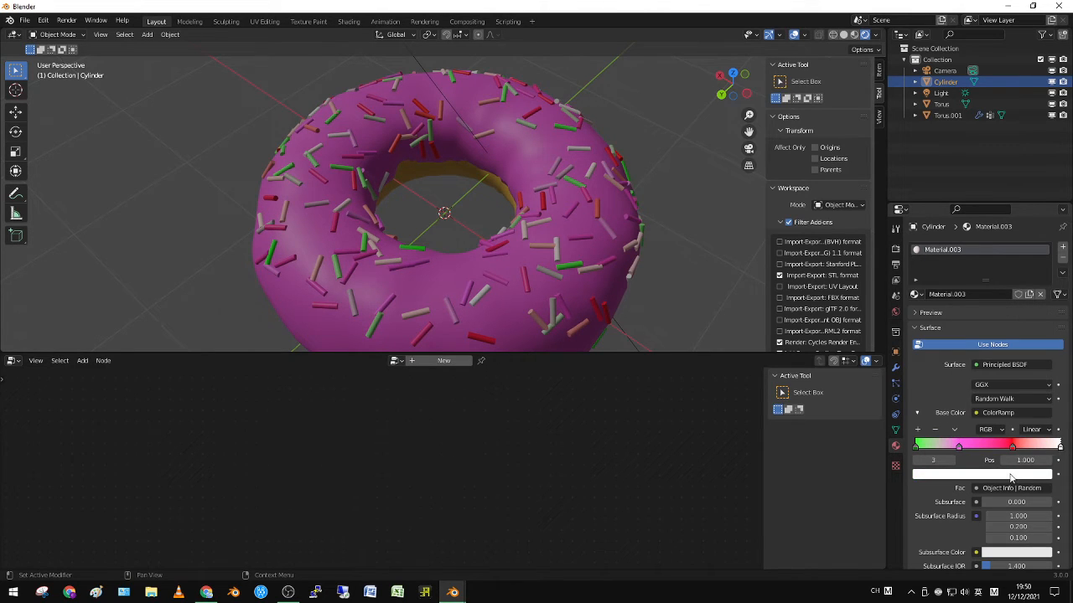
click(1014, 475)
mouse_move(1002, 353)
mouse_down()
mouse_move(953, 343)
mouse_move(963, 384)
mouse_move(987, 392)
mouse_move(1024, 368)
mouse_move(967, 321)
mouse_move(1006, 316)
mouse_move(1029, 332)
mouse_up()
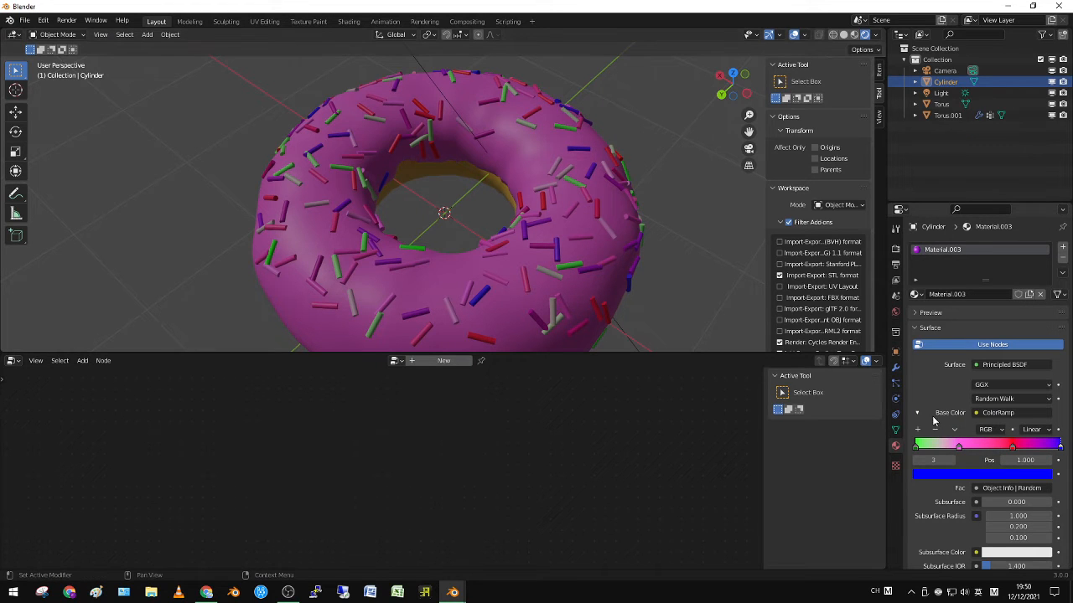
Inspect the coloured sprinkles up close and apply Shade Smooth to the original sprinkle cylinder
scroll(417, 212, up, 8)
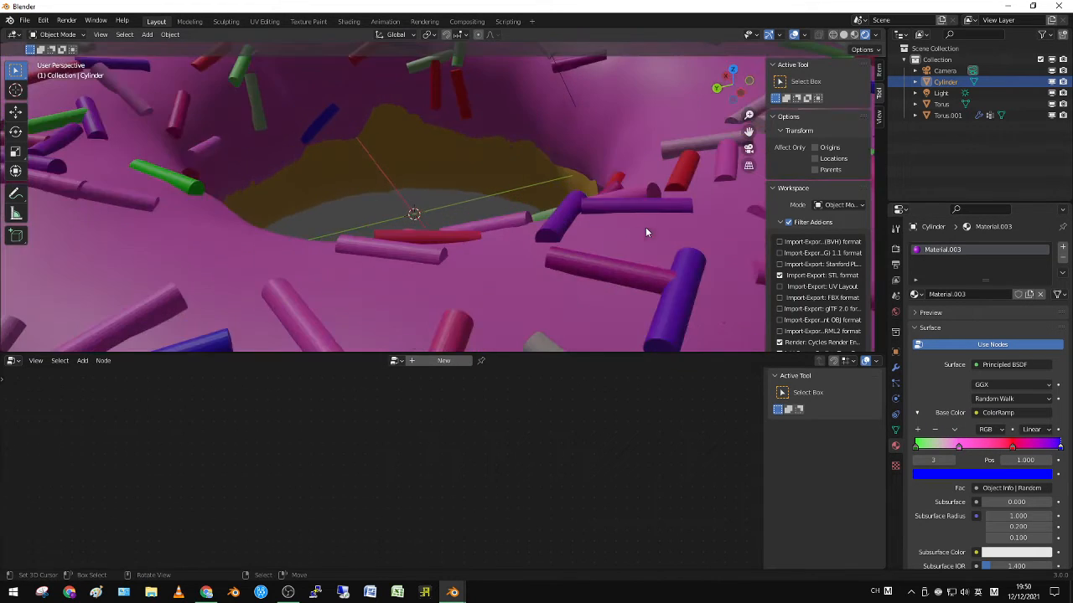
middle_drag(645, 227, 544, 240)
scroll(545, 240, down, 5)
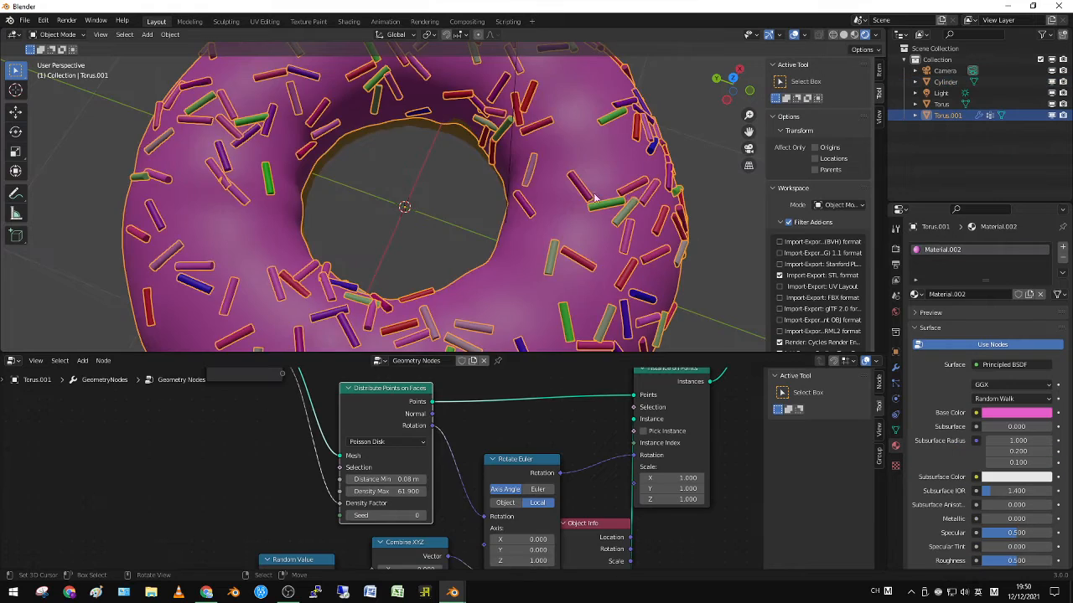
scroll(597, 198, down, 6)
right_click(311, 123)
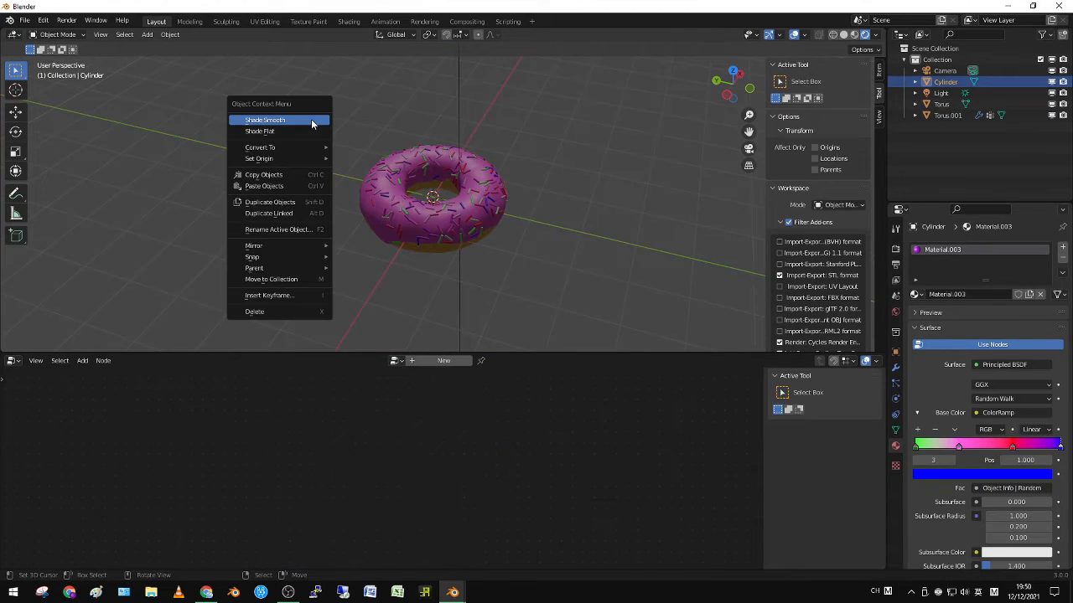
click(312, 122)
Try adding an Edge Split modifier with a 30° edge angle to the icing object
click(384, 182)
scroll(429, 229, up, 5)
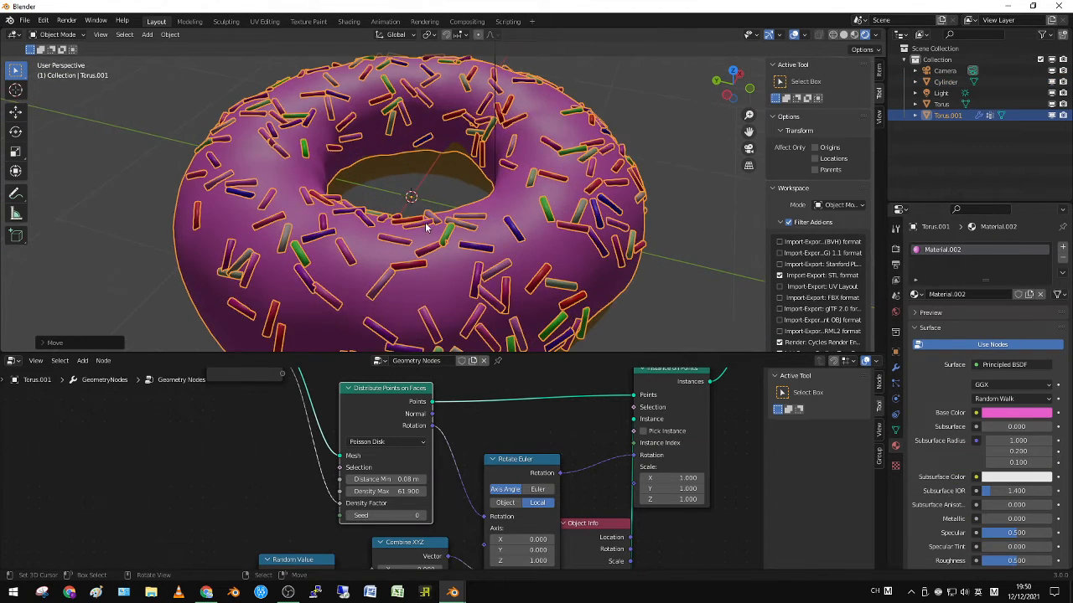
scroll(462, 229, up, 4)
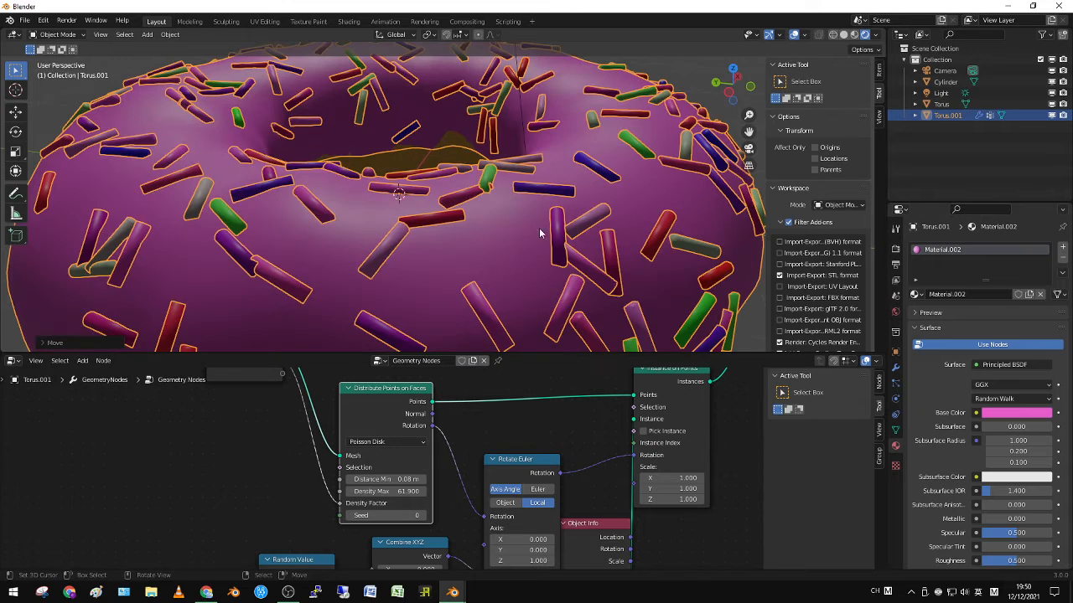
click(895, 367)
click(960, 247)
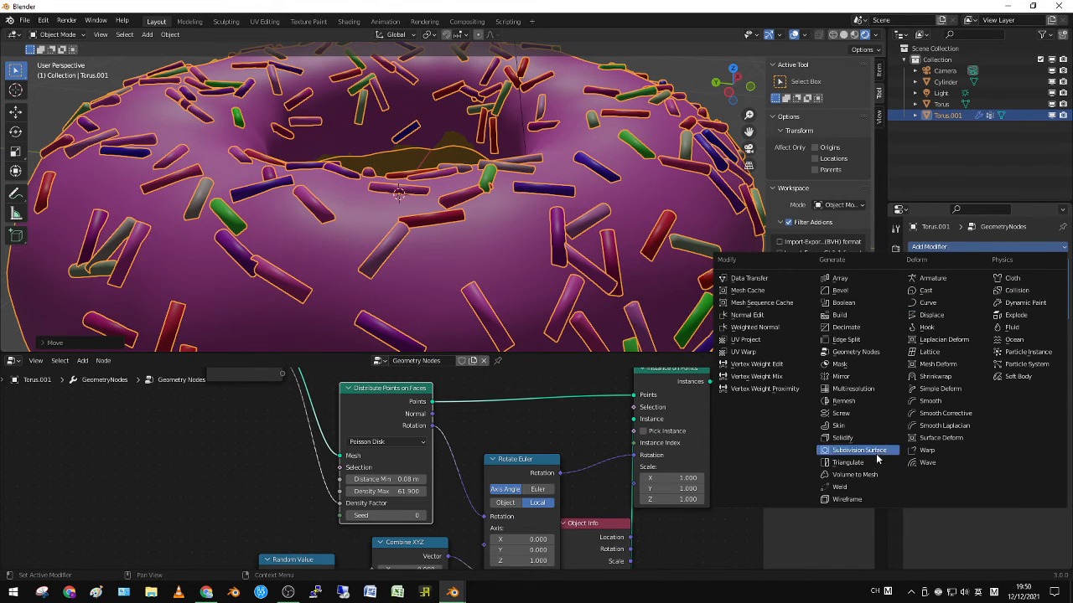
click(847, 340)
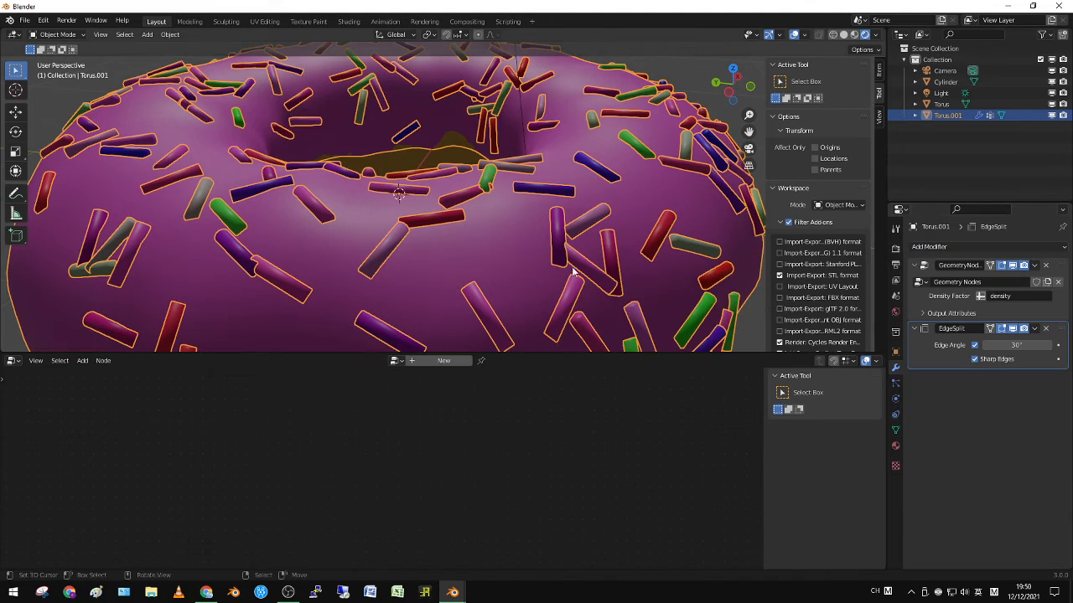
Check the sprinkle edges up close and remove the Edge Split modifier from the icing
middle_drag(575, 274, 518, 259)
scroll(519, 256, up, 8)
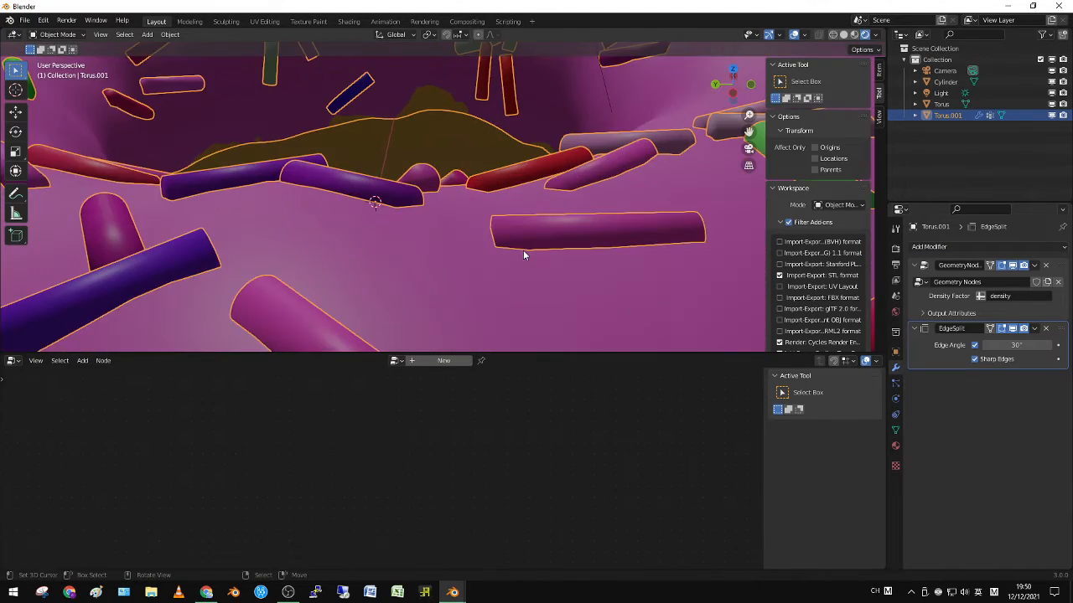
scroll(519, 252, down, 10)
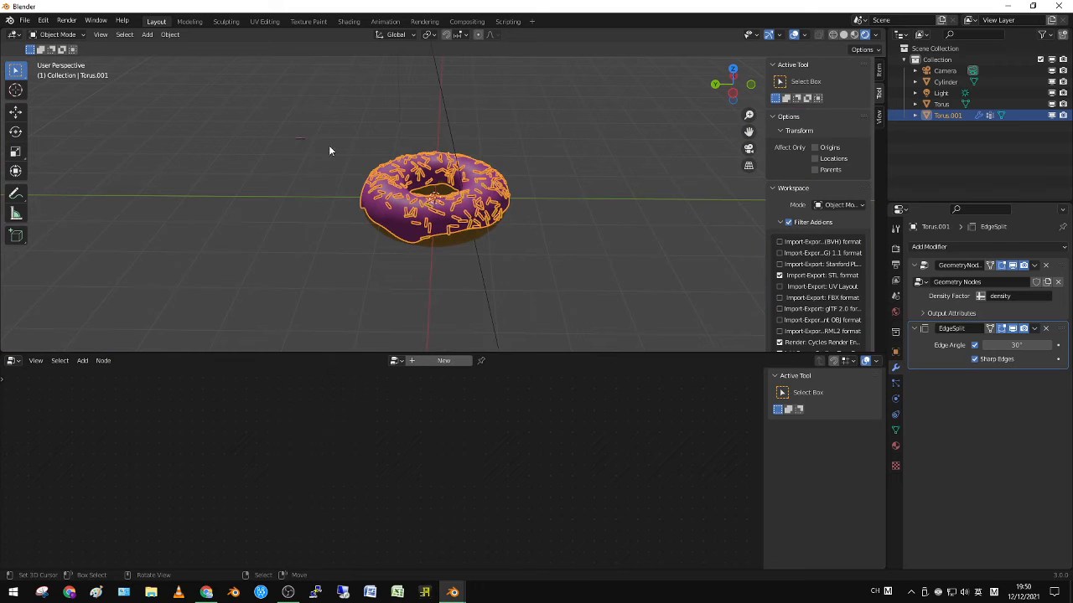
click(1046, 329)
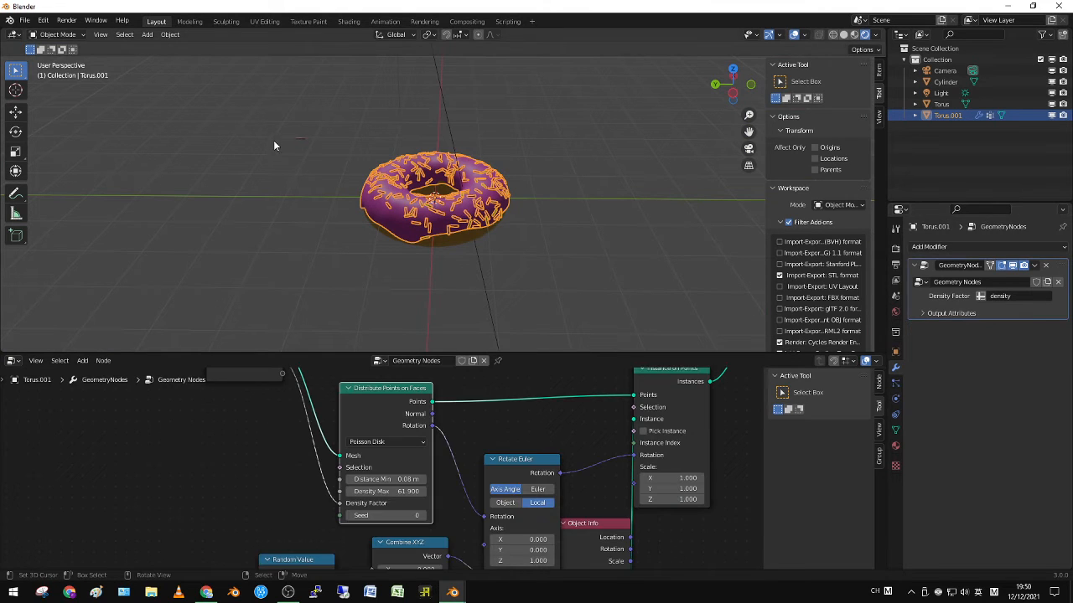
Add an Edge Split modifier to the original sprinkle cylinder and check the instanced sprinkles' edges on the icing
click(300, 138)
click(1031, 247)
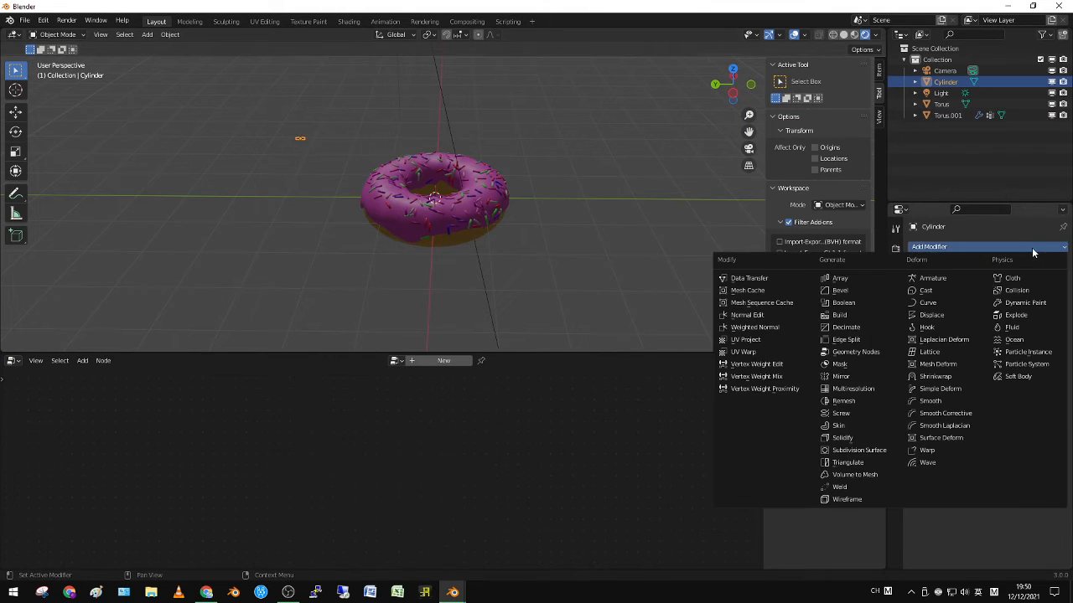
click(846, 340)
scroll(499, 241, up, 6)
click(515, 231)
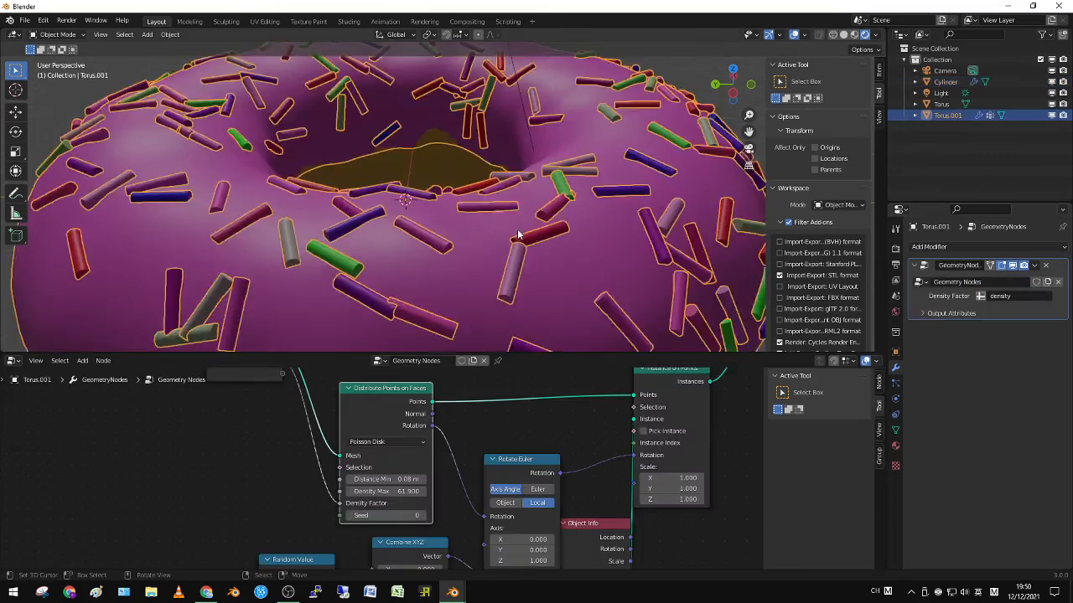
scroll(518, 232, up, 4)
middle_drag(548, 228, 584, 207)
scroll(522, 247, down, 5)
Examine the icing material's surface settings and the sprinkled donut up close
click(895, 446)
scroll(594, 265, down, 5)
scroll(561, 215, up, 4)
scroll(615, 205, up, 4)
scroll(593, 265, down, 4)
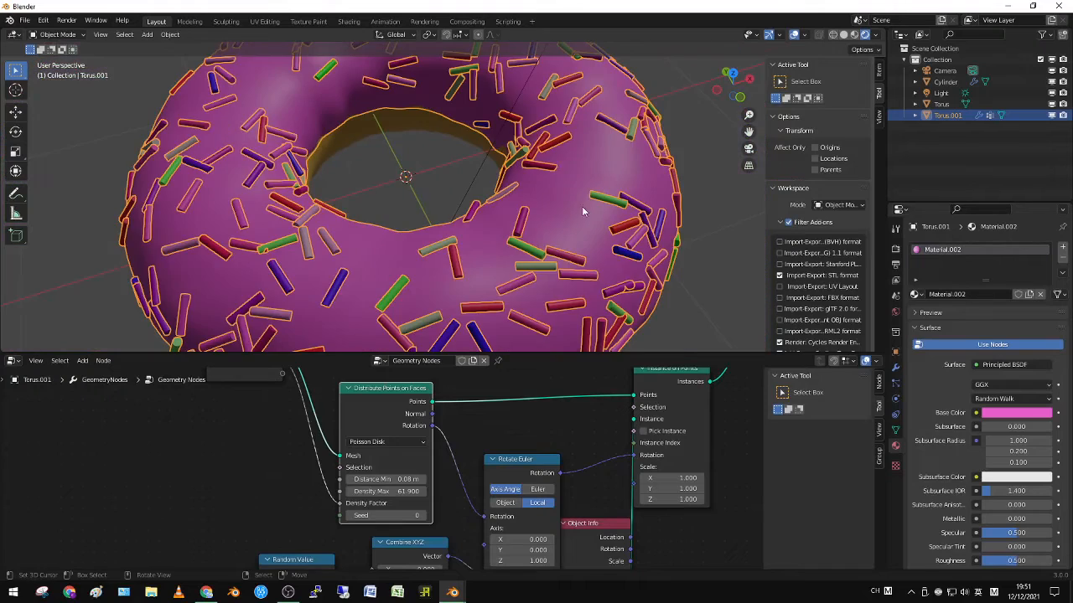
scroll(556, 160, up, 1)
middle_drag(523, 165, 549, 191)
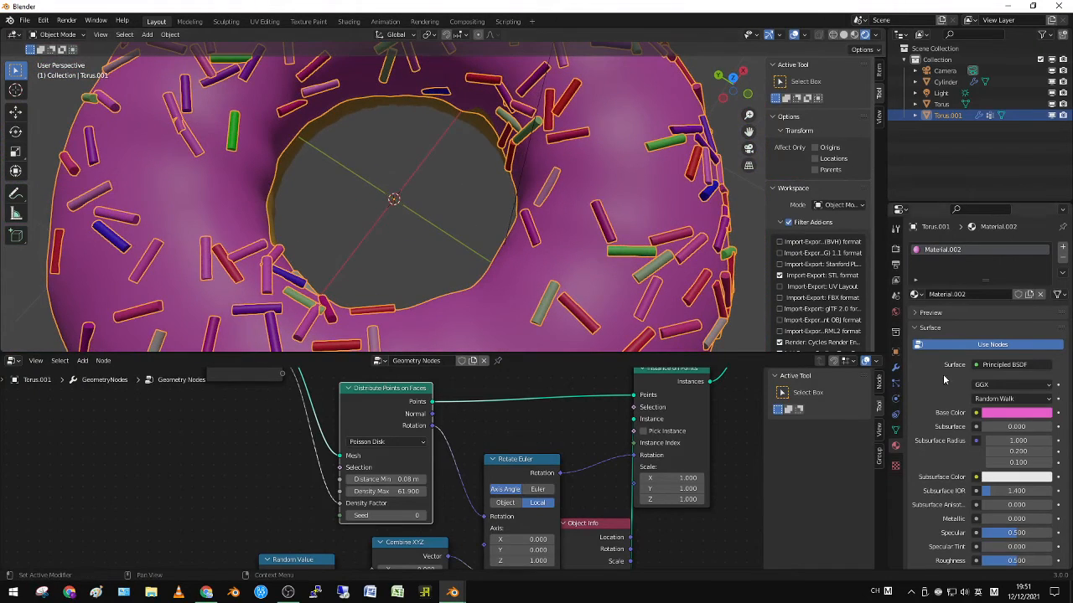
scroll(945, 380, down, 5)
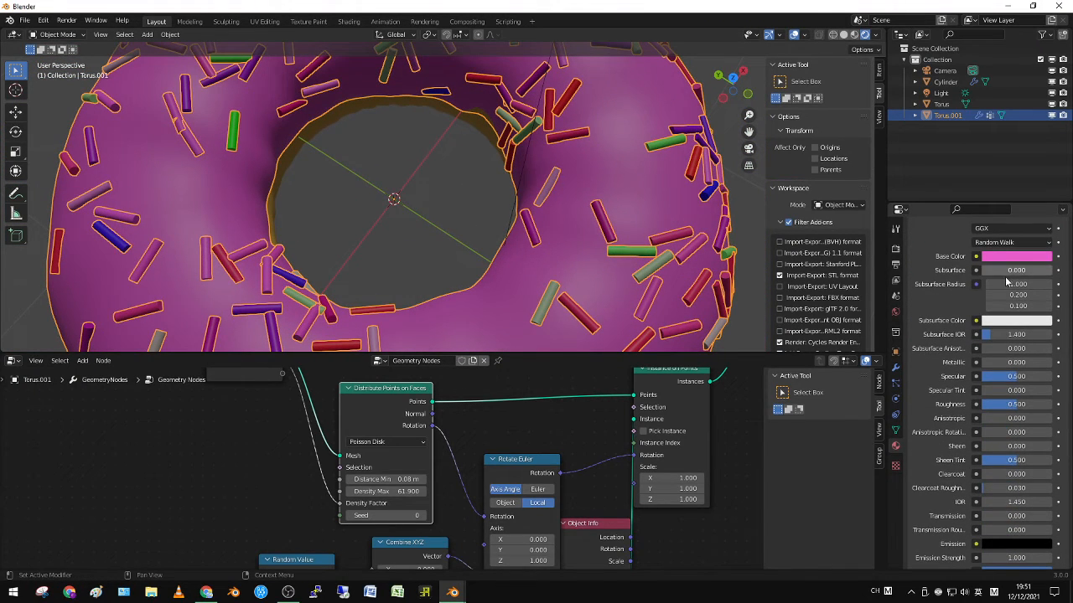
scroll(1008, 282, up, 3)
scroll(558, 246, down, 5)
Set the sprinkle colour ramp to Constant interpolation and shift the blue, red and magenta stops toward the start, magenta at 0.206
middle_drag(558, 246, 317, 73)
click(318, 74)
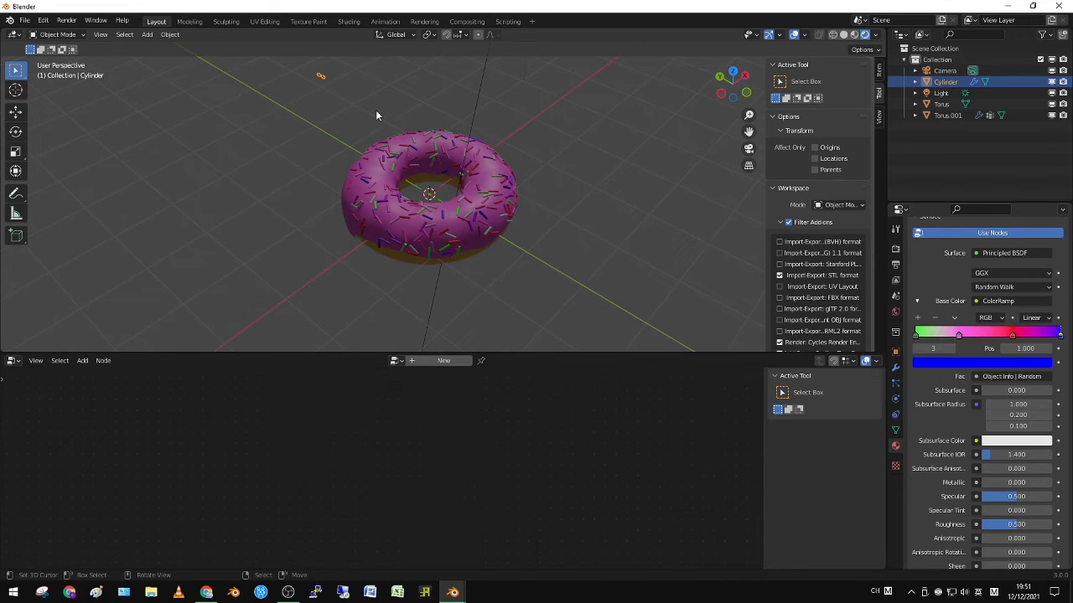
click(1032, 319)
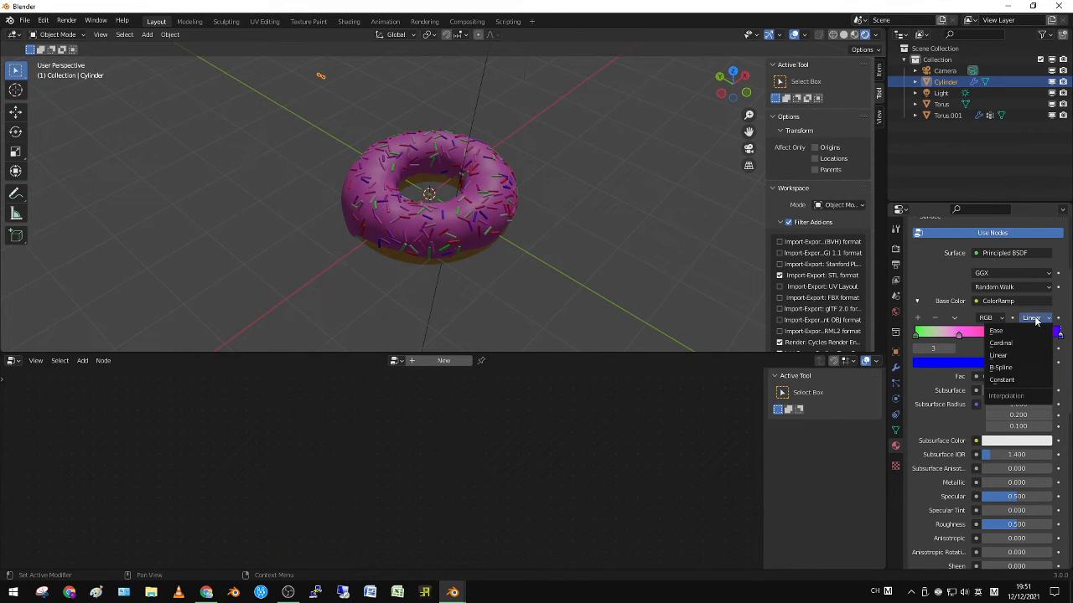
click(1014, 378)
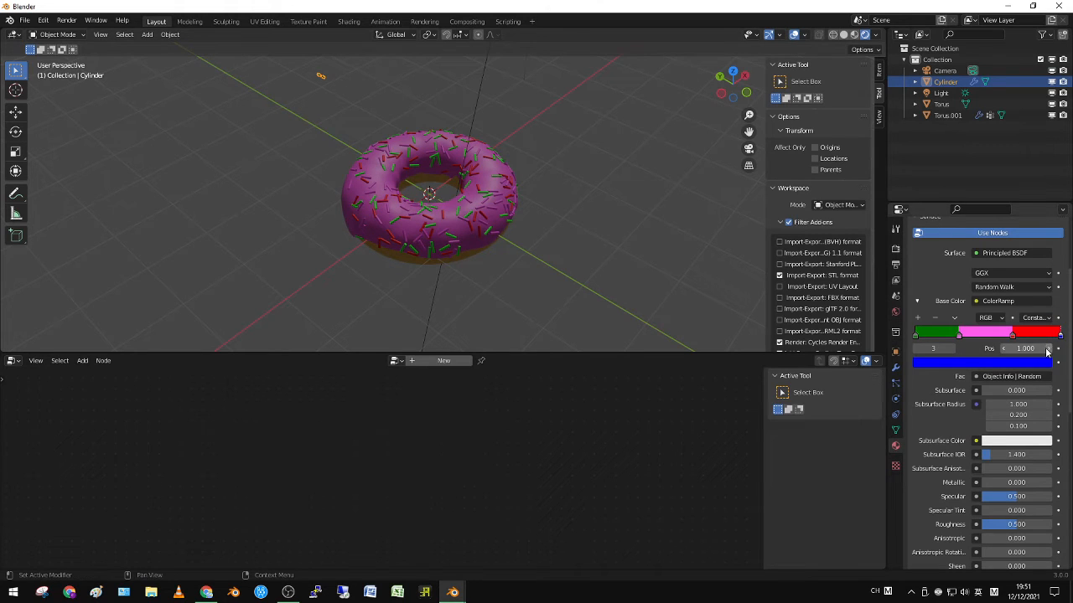
drag(1060, 335, 948, 336)
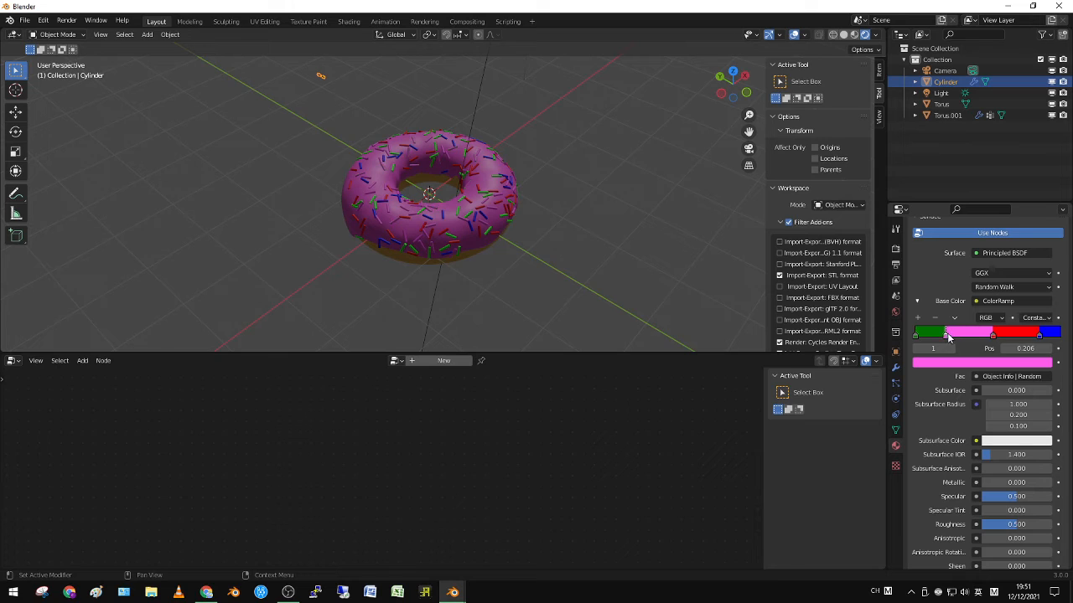
Try distributing the colour ramp stops evenly, switch to Distribute Stops from Left, and check the sprinkle colours around the donut
click(957, 319)
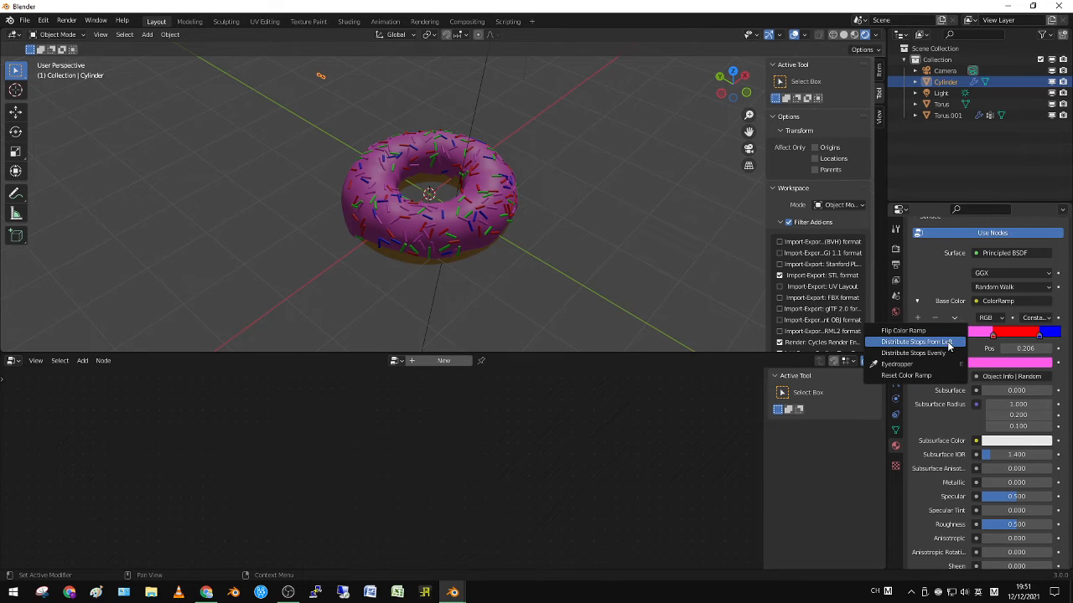
click(913, 353)
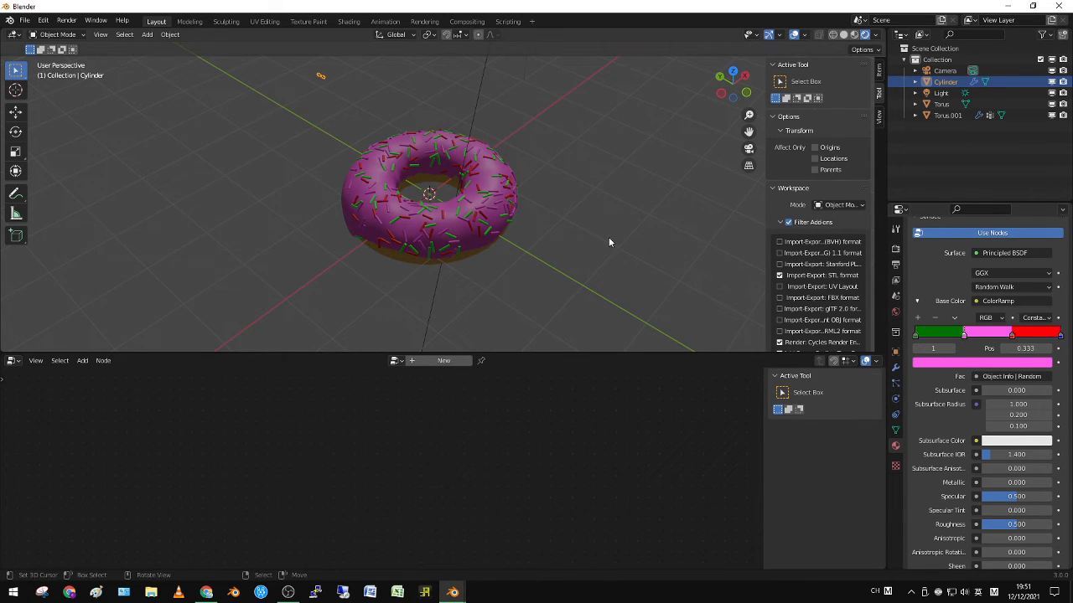
click(954, 317)
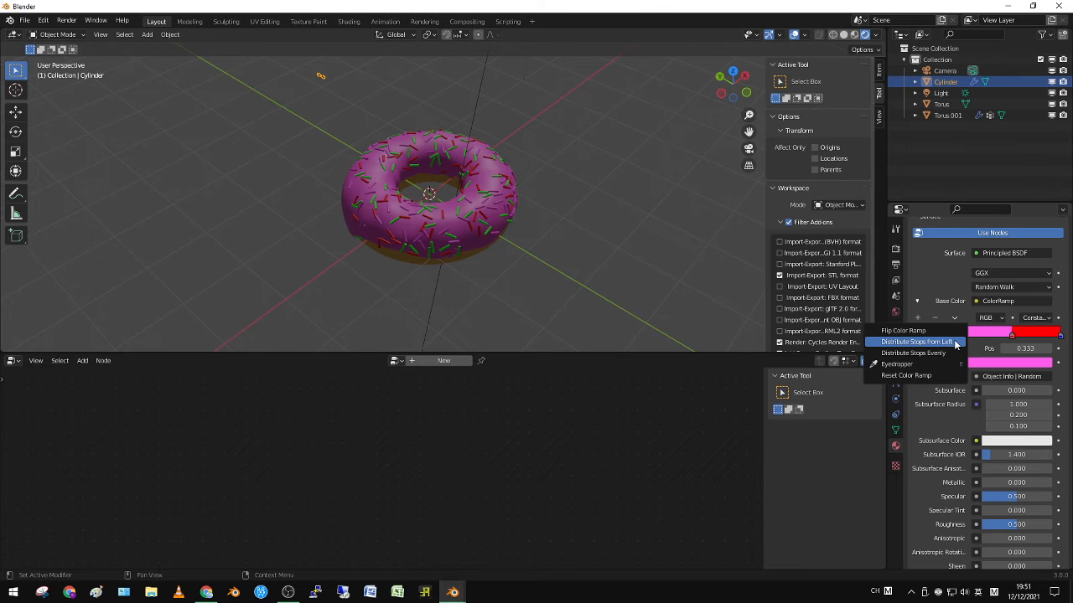
click(955, 344)
scroll(560, 245, up, 4)
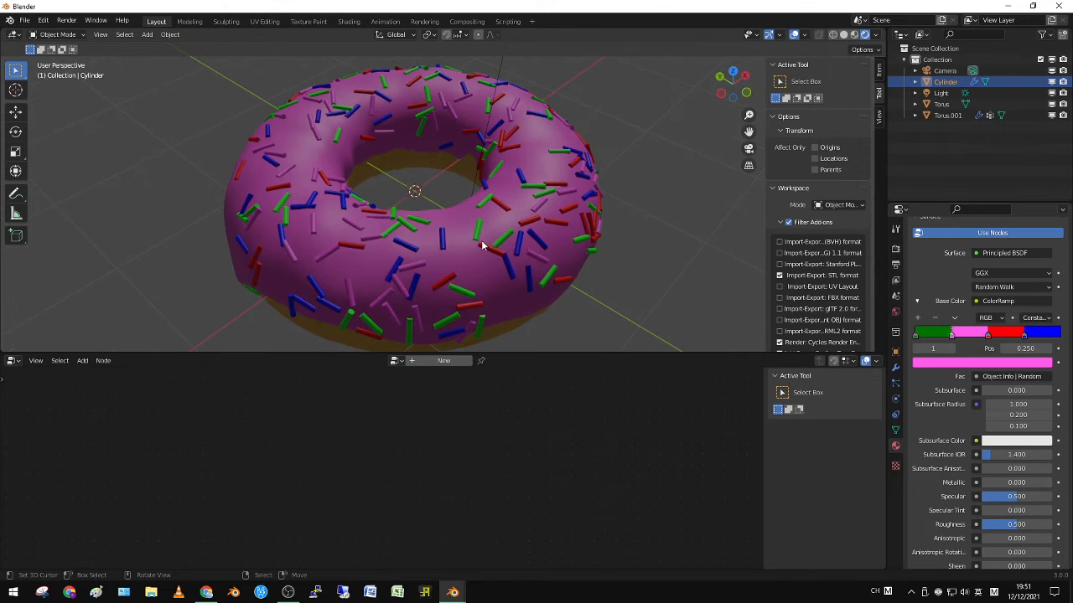
middle_drag(511, 206, 620, 251)
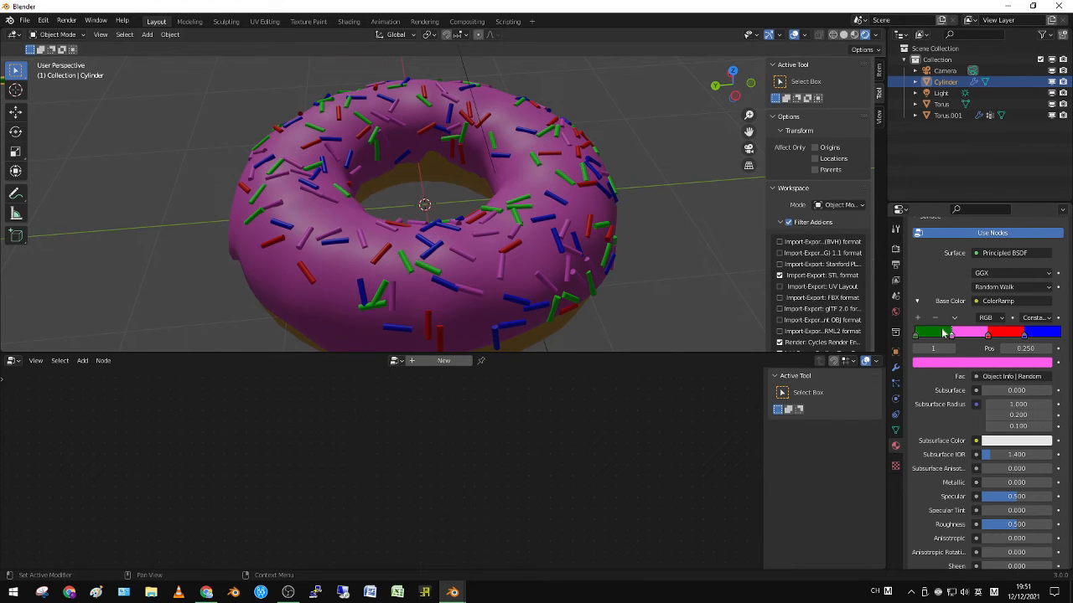
middle_drag(588, 207, 362, 185)
scroll(362, 185, down, 4)
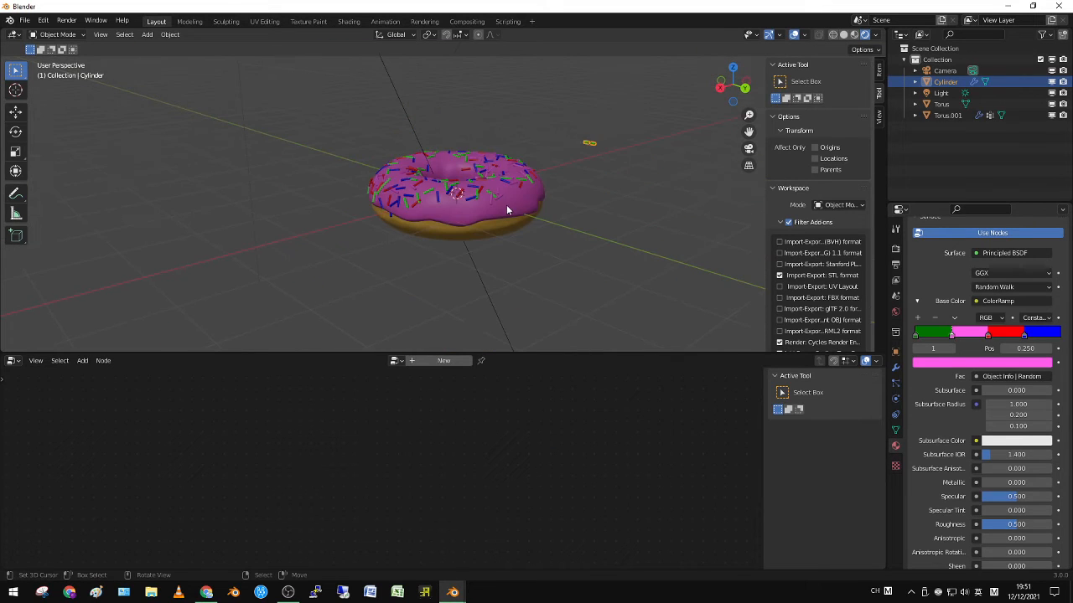
Disable the original sprinkle cylinder in both the viewport and renders
click(508, 222)
key(ctrl+z)
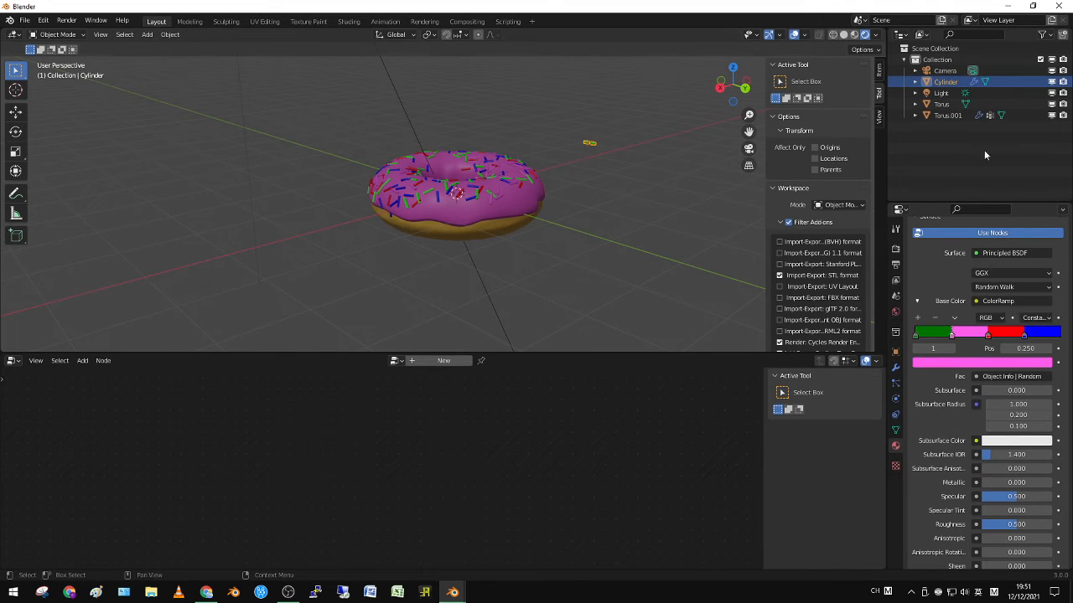
click(1051, 83)
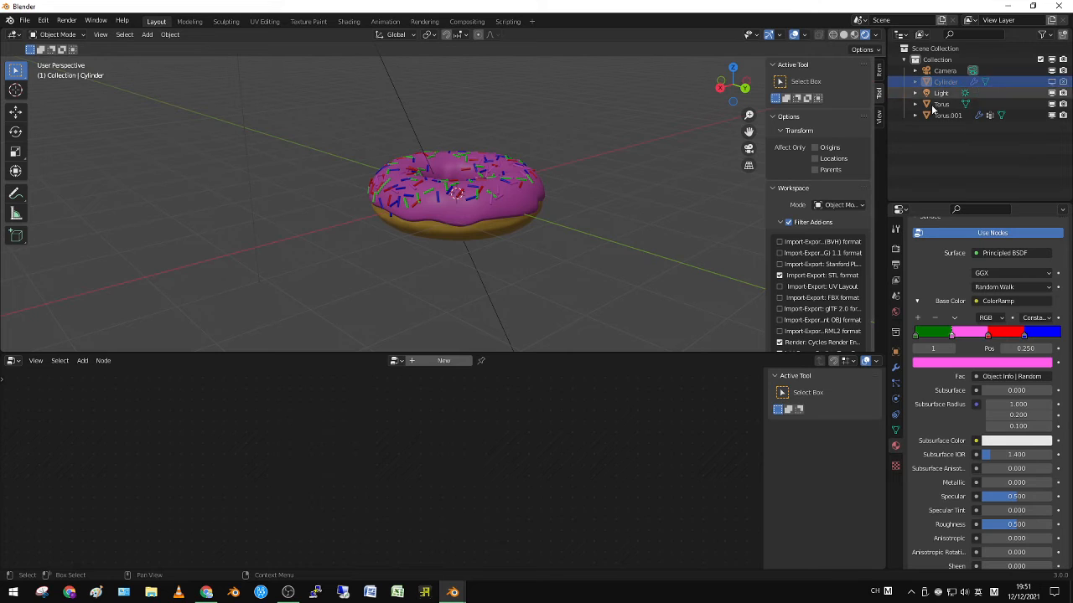
Select the icing object and change the scene's render engine to Cycles
scroll(560, 189, up, 6)
click(559, 190)
scroll(558, 191, down, 3)
middle_drag(556, 193, 281, 219)
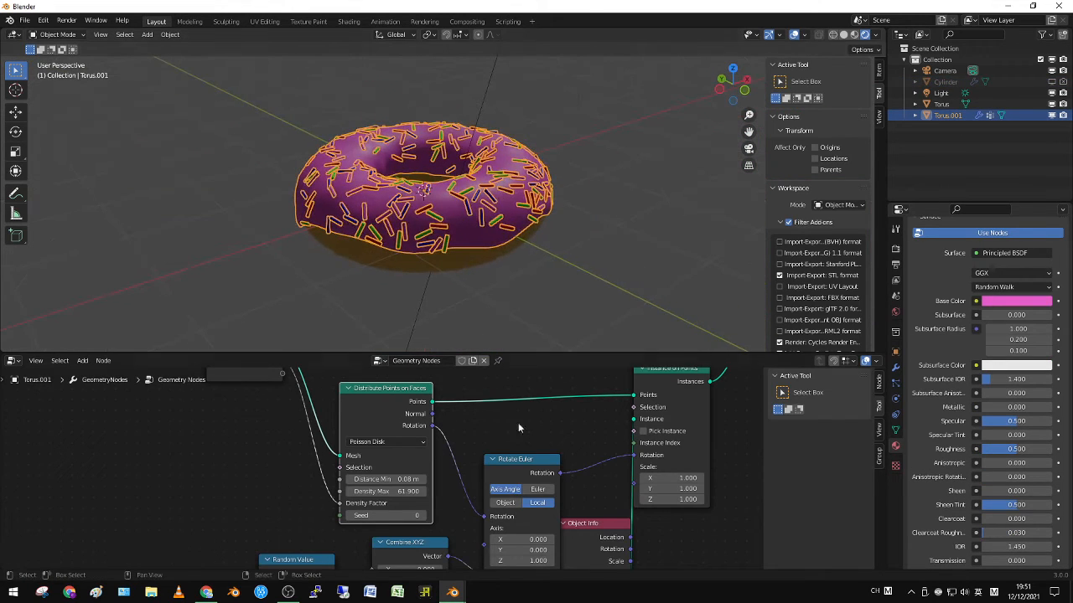
mouse_move(507, 475)
middle_down()
mouse_move(499, 396)
mouse_move(508, 478)
middle_up()
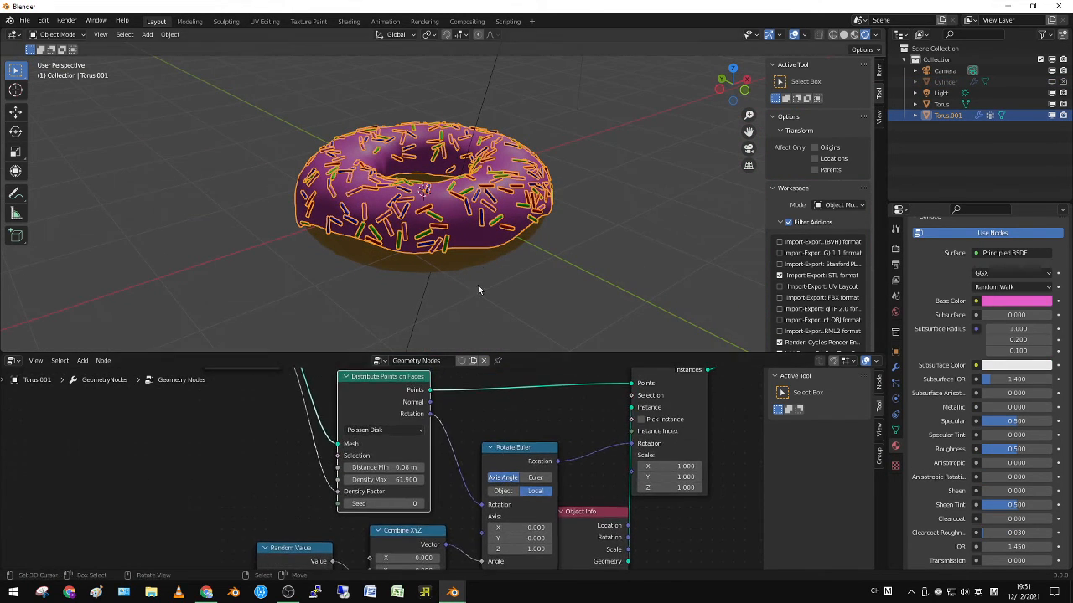
click(895, 249)
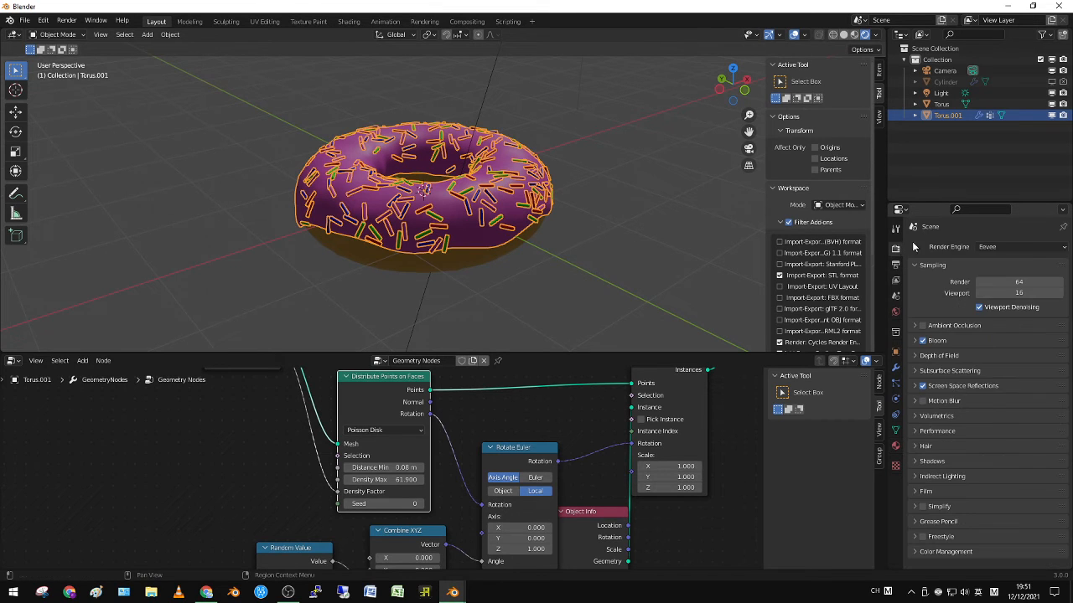
click(993, 247)
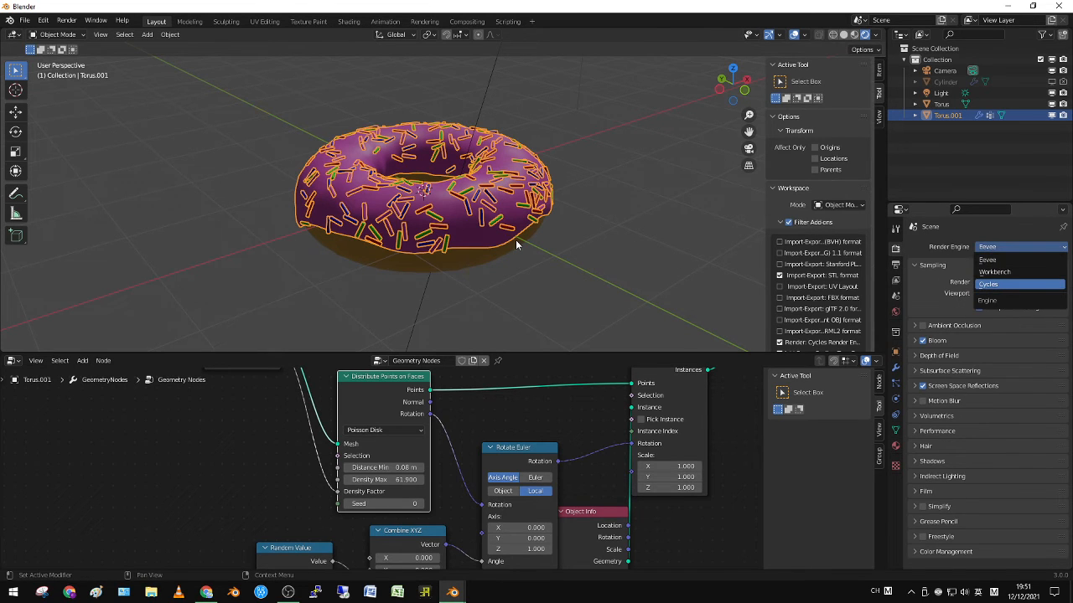
key(Return)
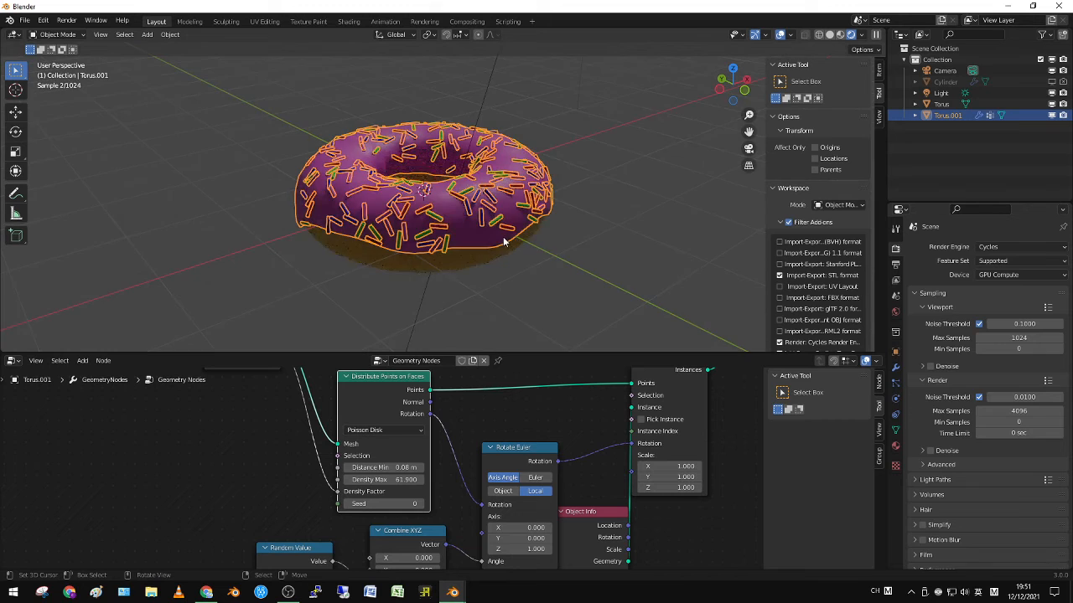
Add a plane at the donut's centre and scale it up into a large floor
middle_drag(498, 219, 403, 189)
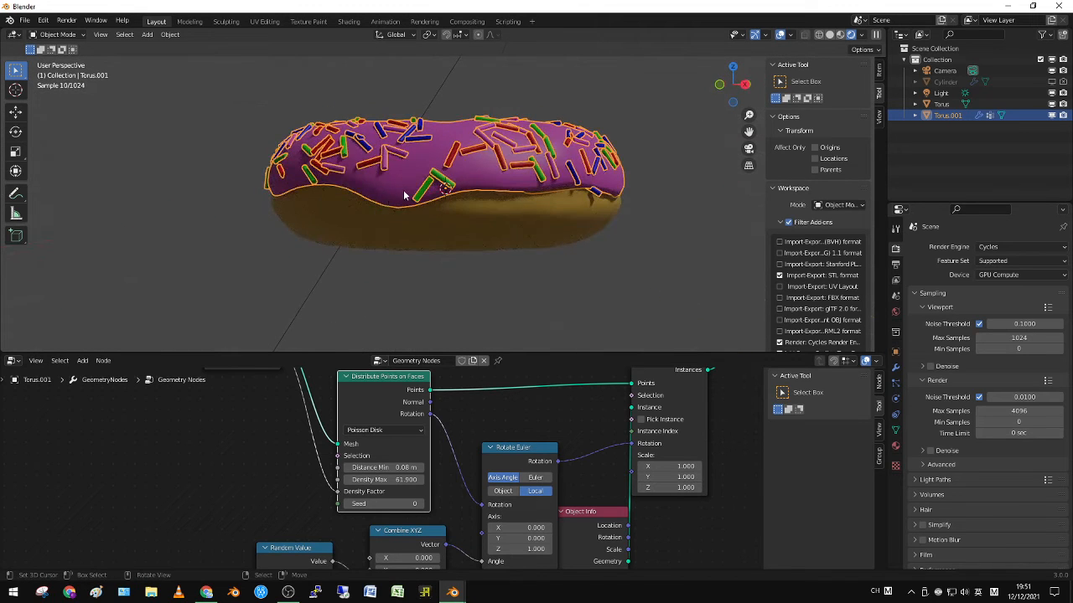
key(shift+a)
mouse_move(406, 194)
click(445, 192)
key(s)
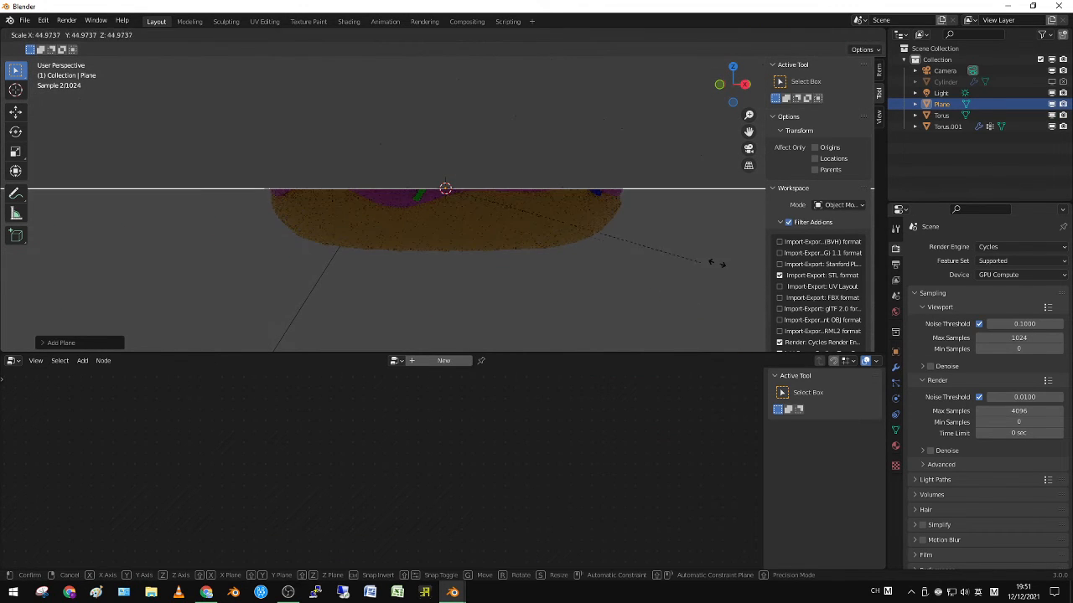
click(617, 229)
Lower the floor plane along the Z axis until it sits just beneath the donut
key(g)
key(z)
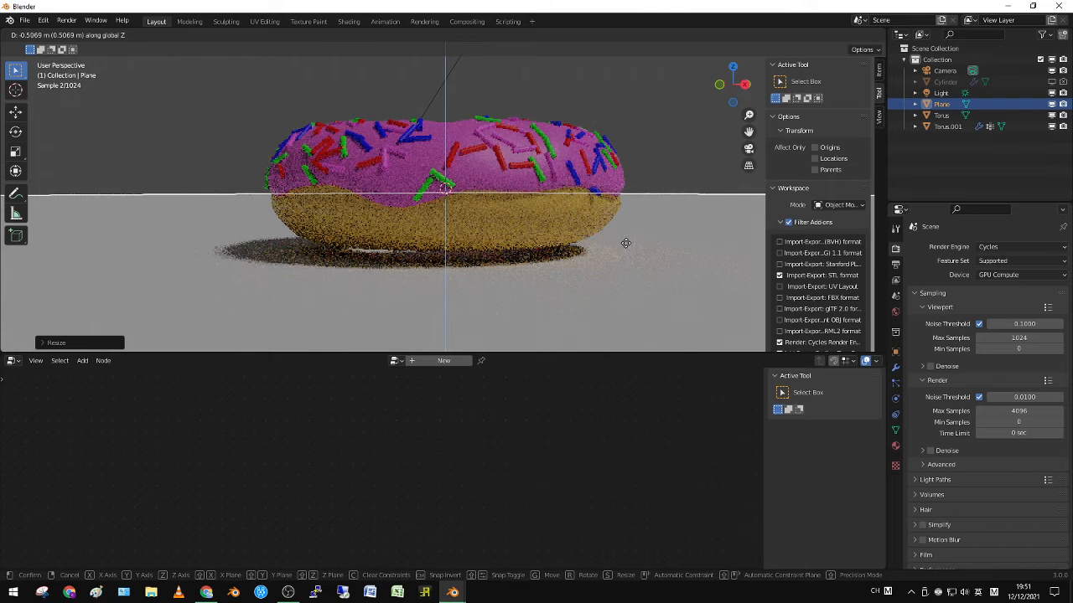
click(613, 207)
middle_drag(612, 207, 539, 207)
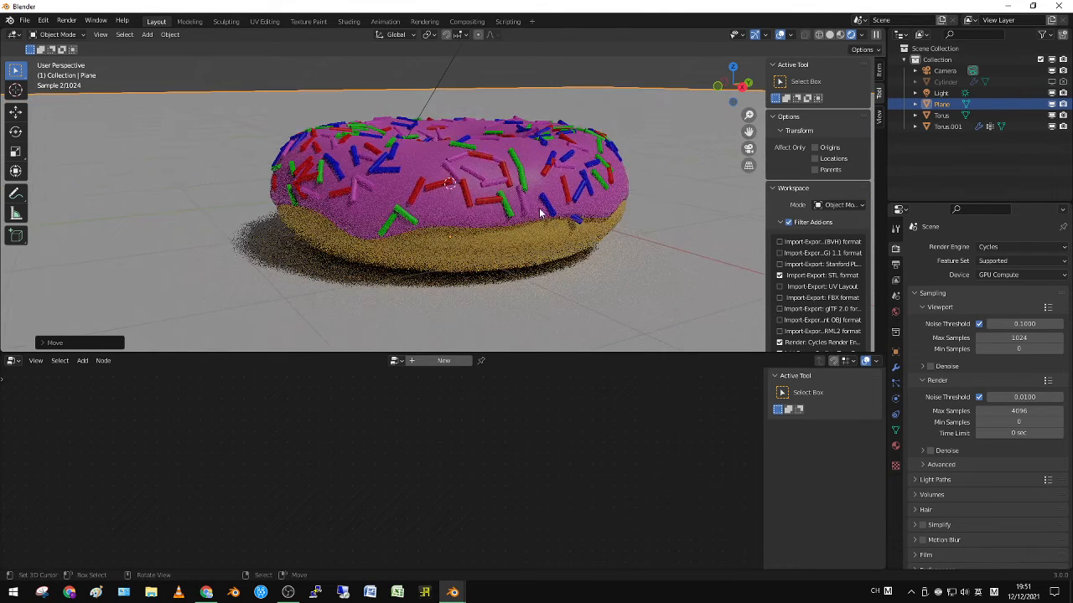
Set the icing material's Specular to 0.398 and Subsurface to 0.079
click(539, 208)
click(895, 446)
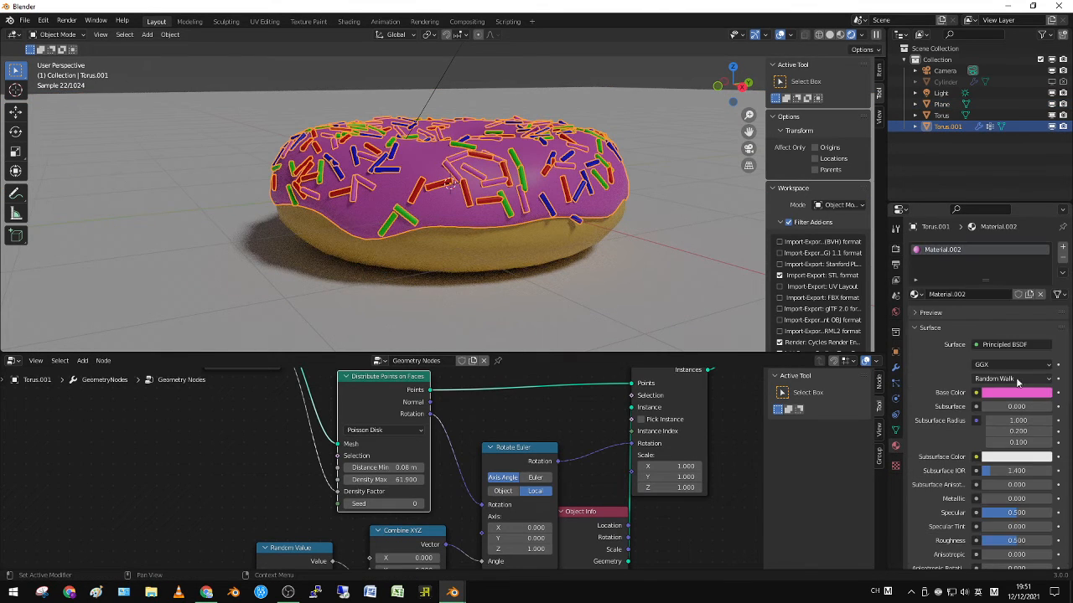
scroll(1003, 432, down, 2)
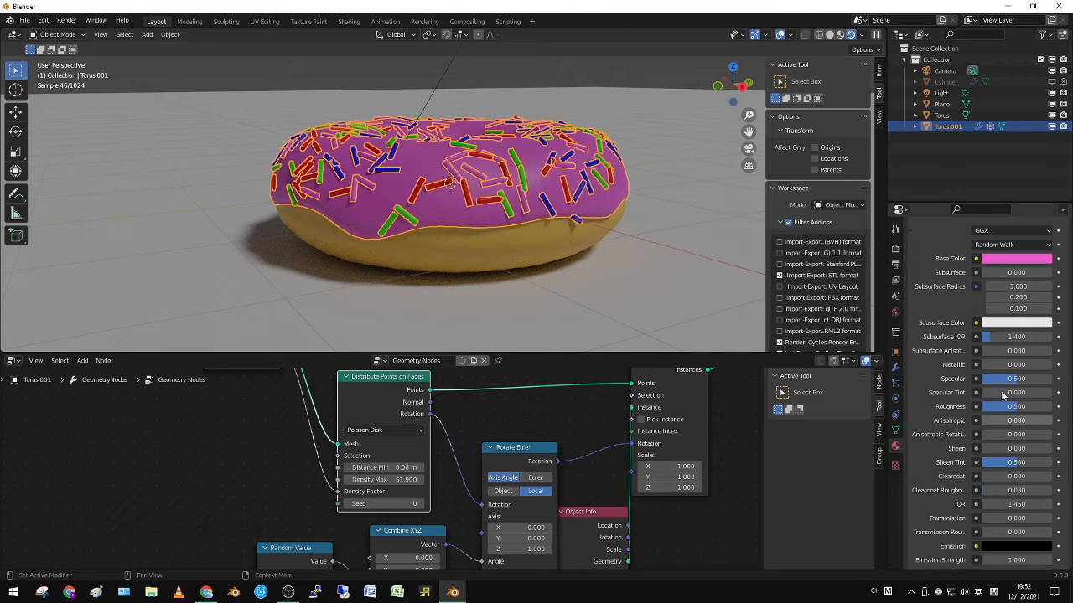
drag(1011, 379, 997, 379)
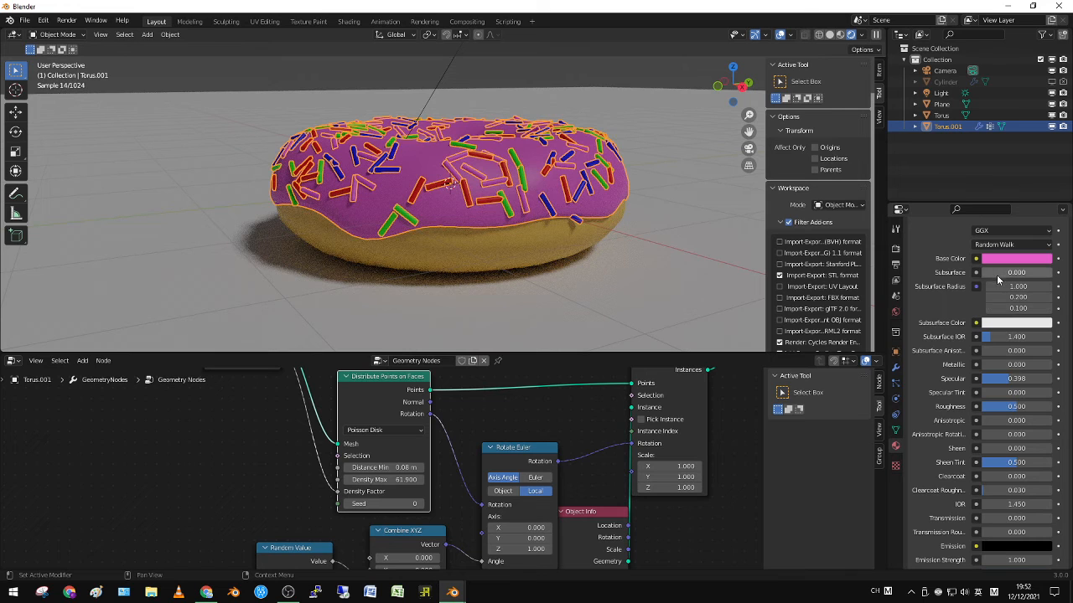
drag(992, 274, 998, 274)
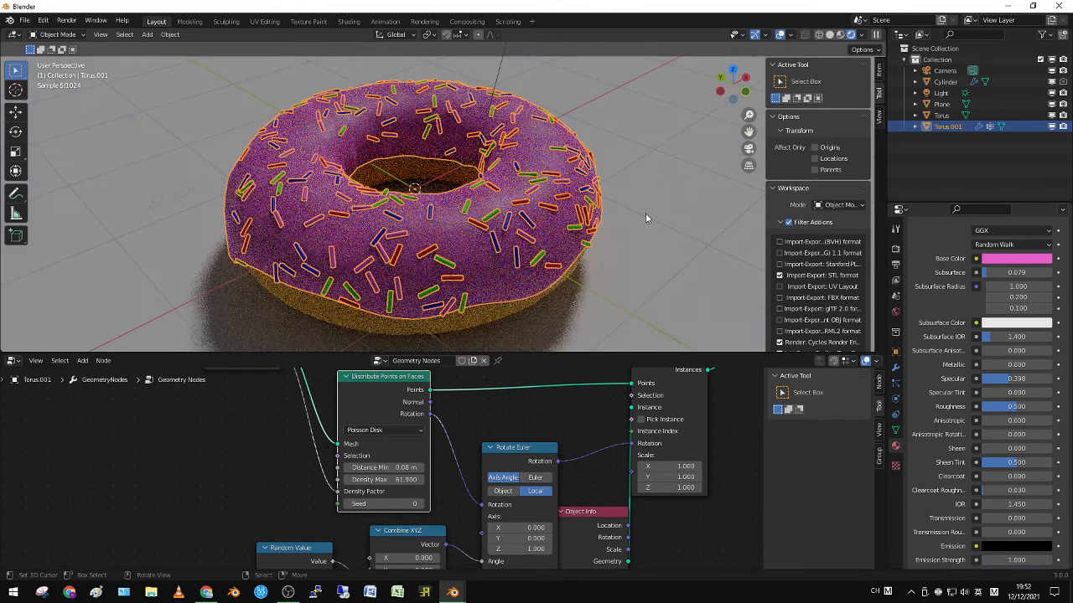
Move the camera closer with walk navigation so the donut fills most of the camera frame
key(shift+grave)
key(s)
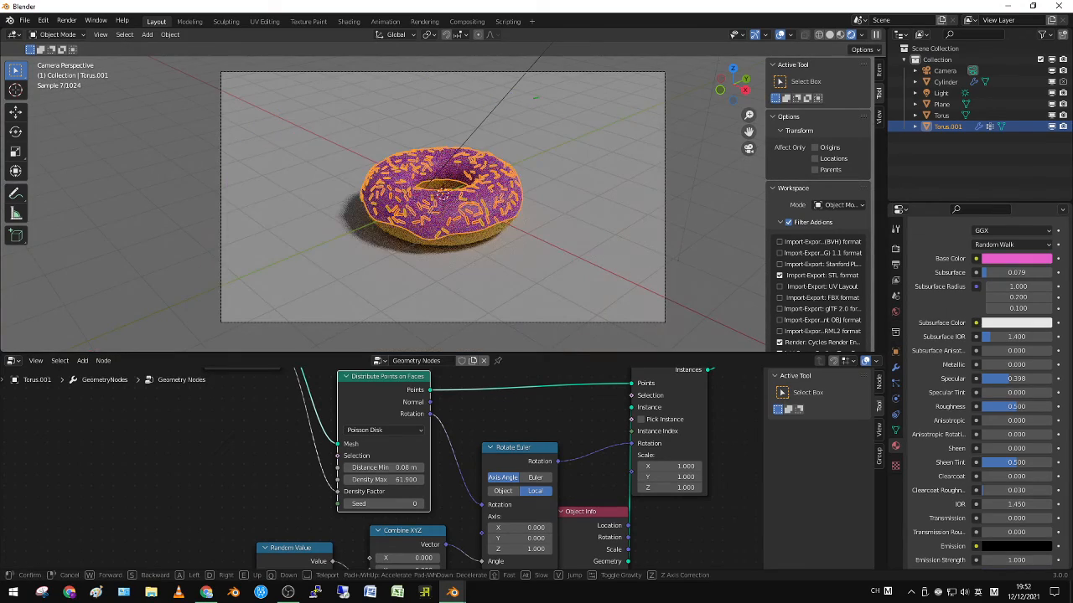
key(w)
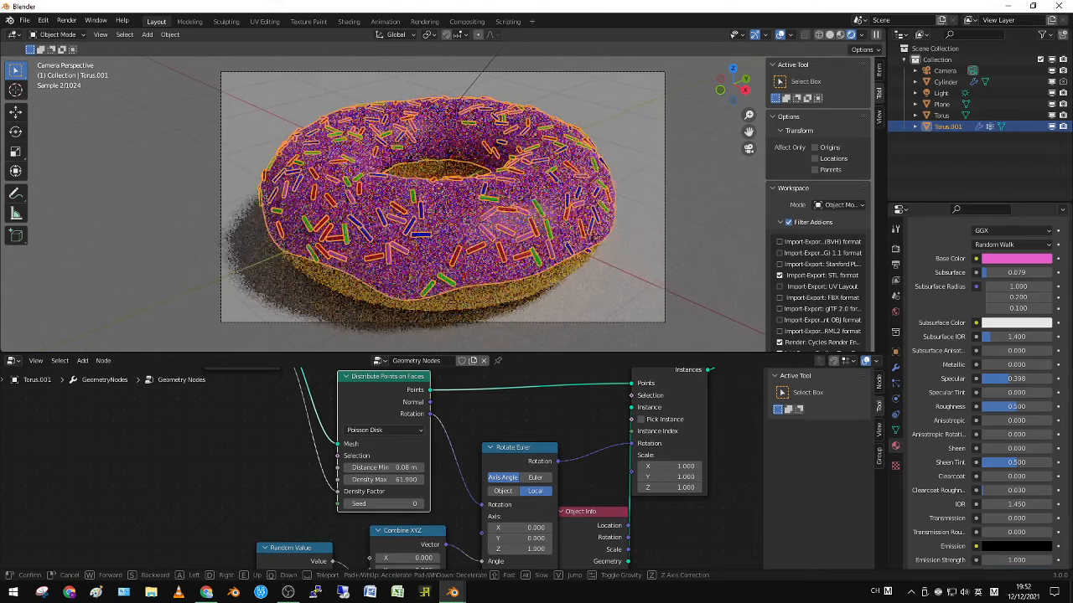
click(444, 201)
Render the image and inspect the icing and sprinkles in the result
key(F12)
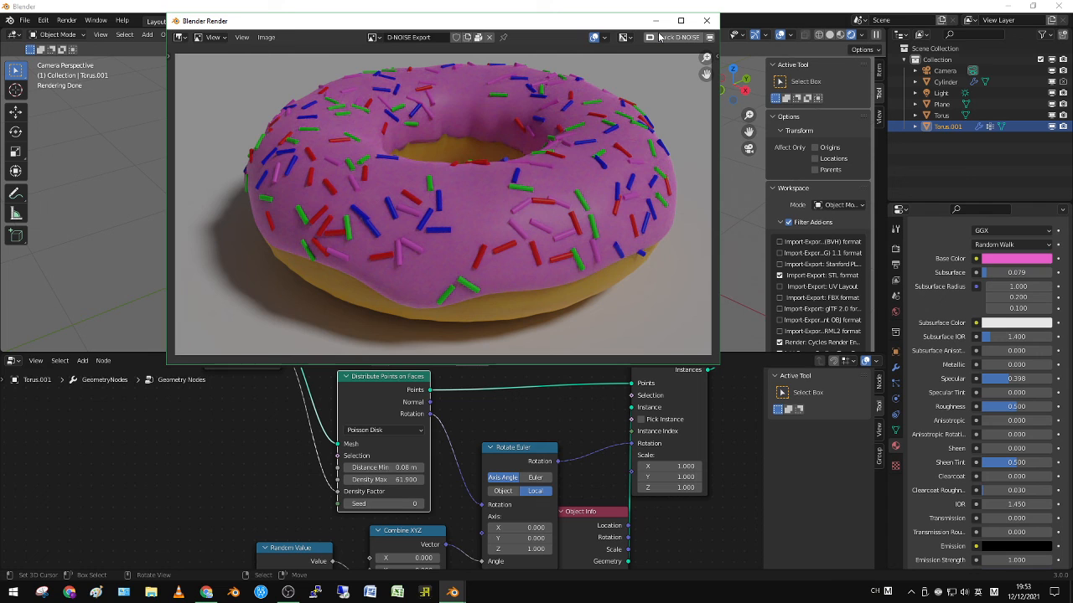
scroll(506, 201, up, 5)
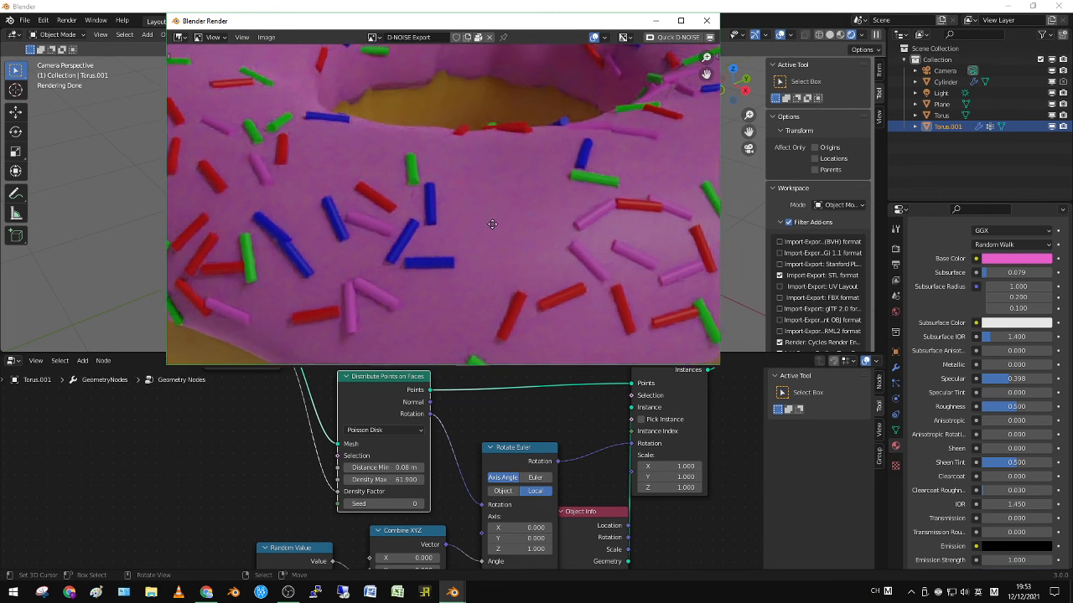
scroll(417, 278, down, 6)
middle_drag(457, 256, 468, 239)
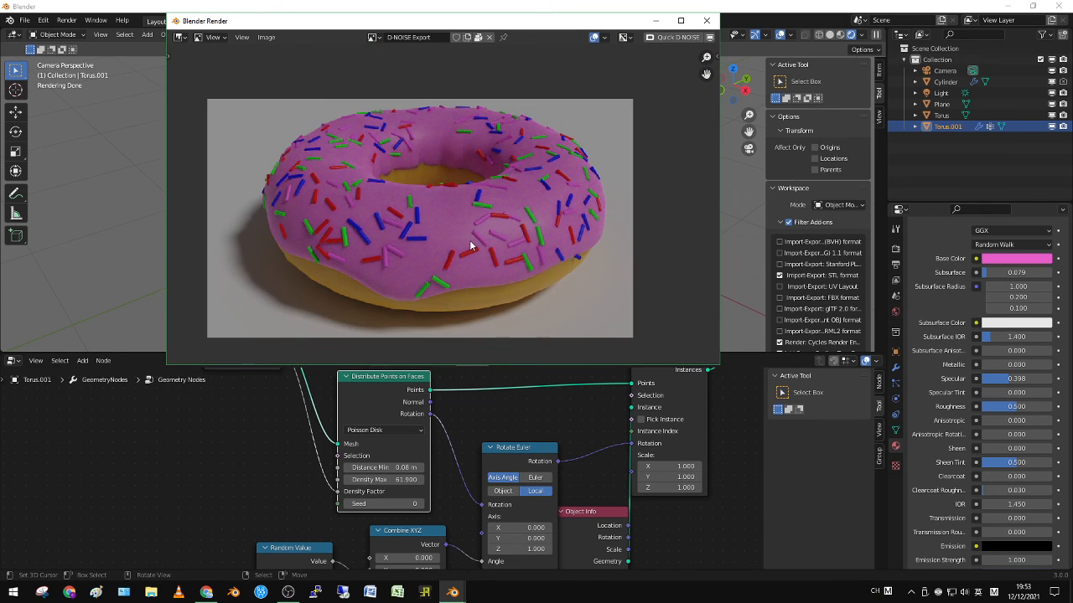